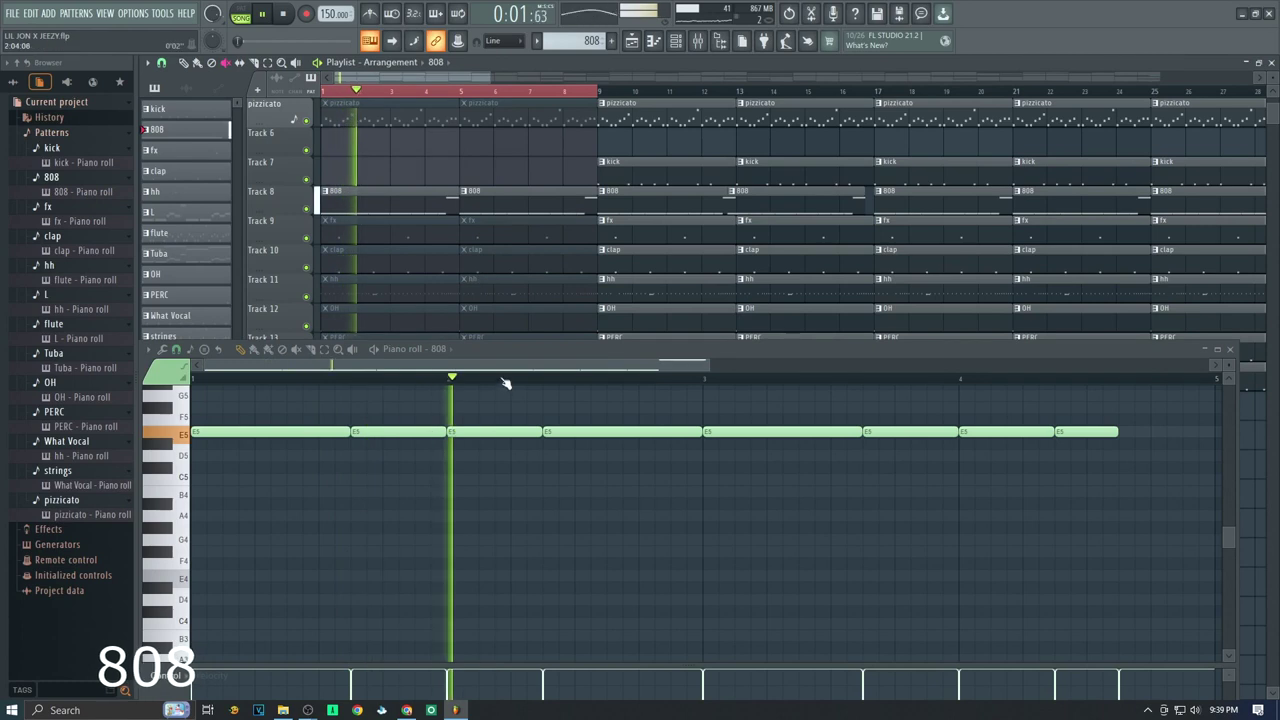
Examine the 808 pattern's full note sequence in the piano roll, including the high note at the end
scroll(750, 503, down, 3)
scroll(750, 503, up, 3)
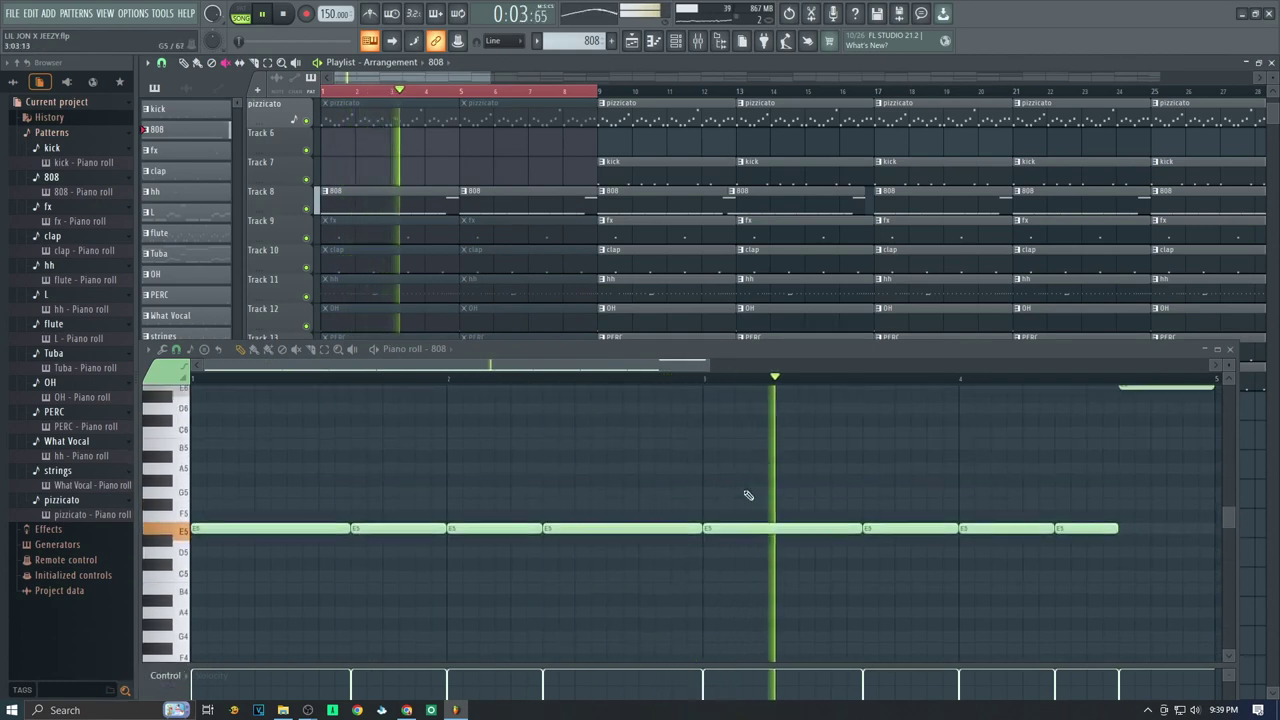
ctrl+scroll(748, 491, down, 2)
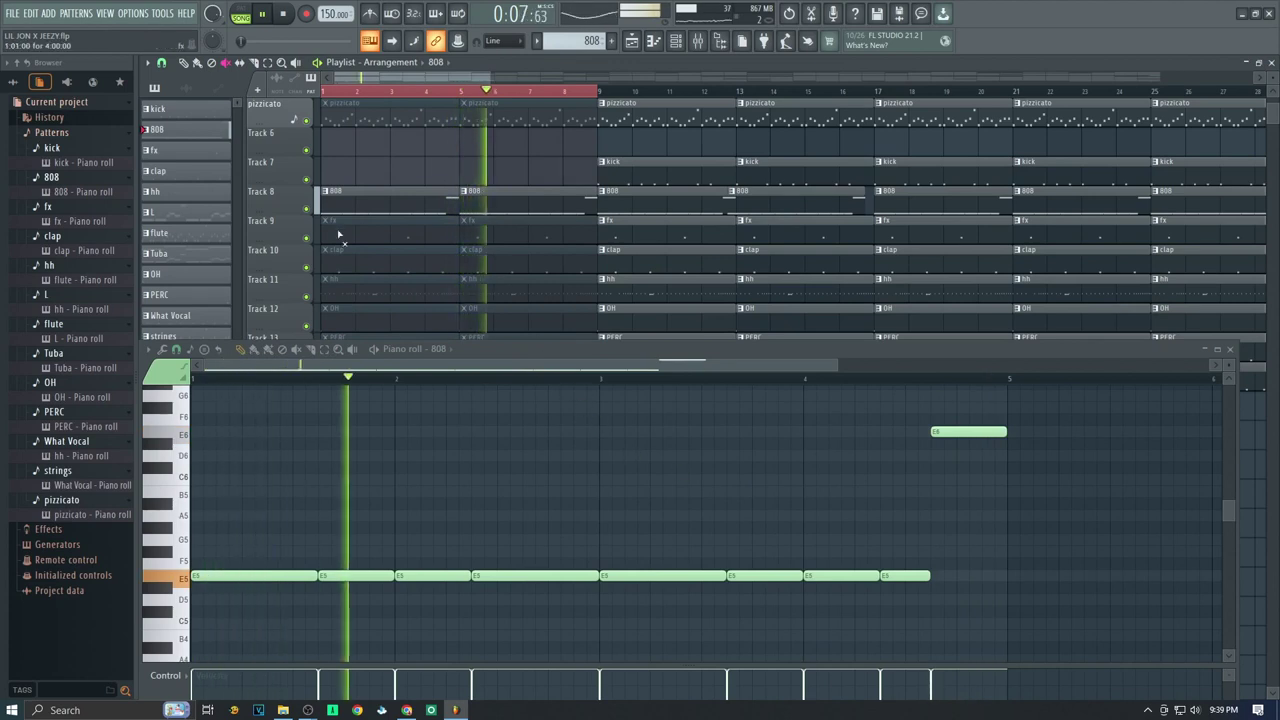
Open the clap pattern's notes in the piano roll and unmute the clap clips at bars 1 and 5
scroll(354, 247, down, 1)
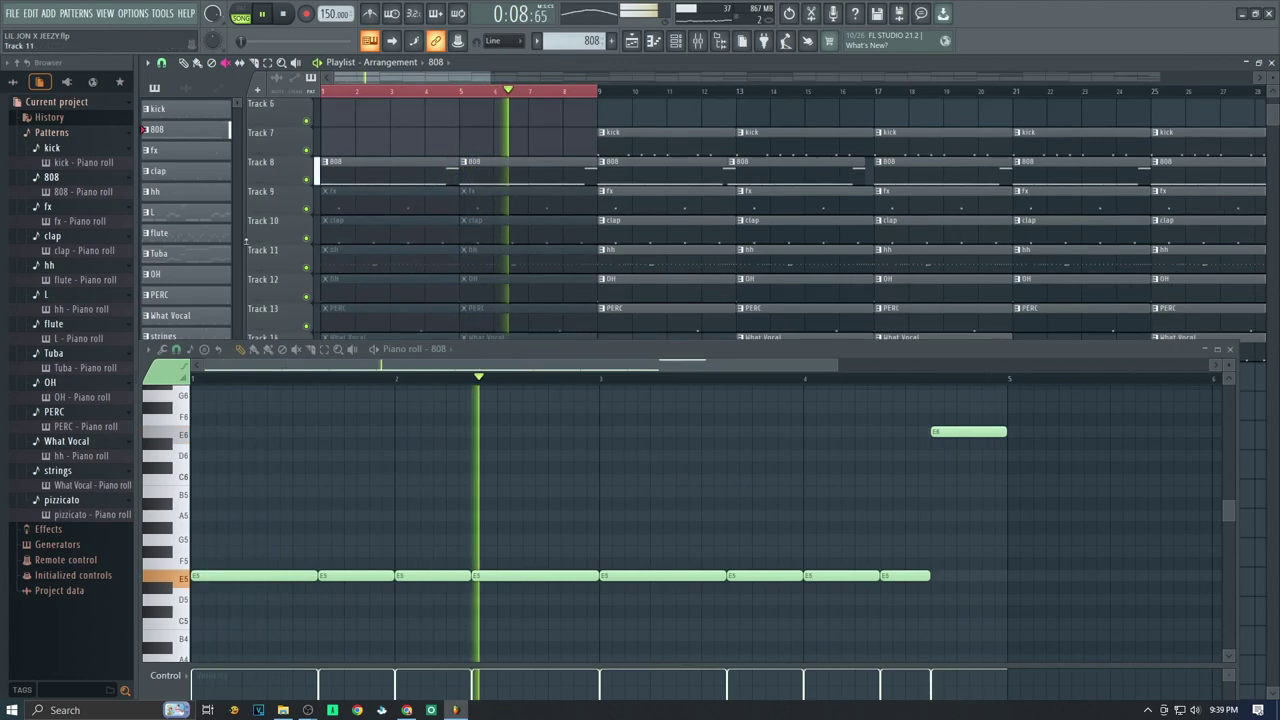
click(60, 252)
scroll(394, 291, down, 3)
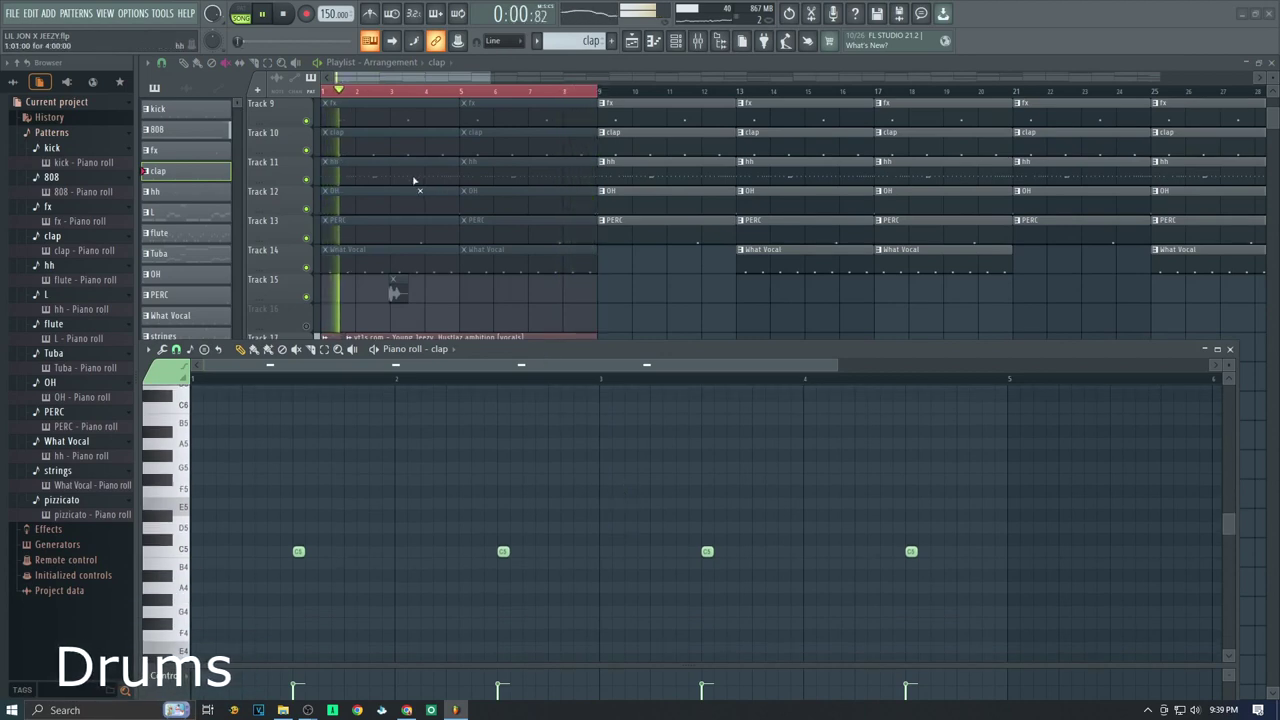
click(397, 148)
click(505, 149)
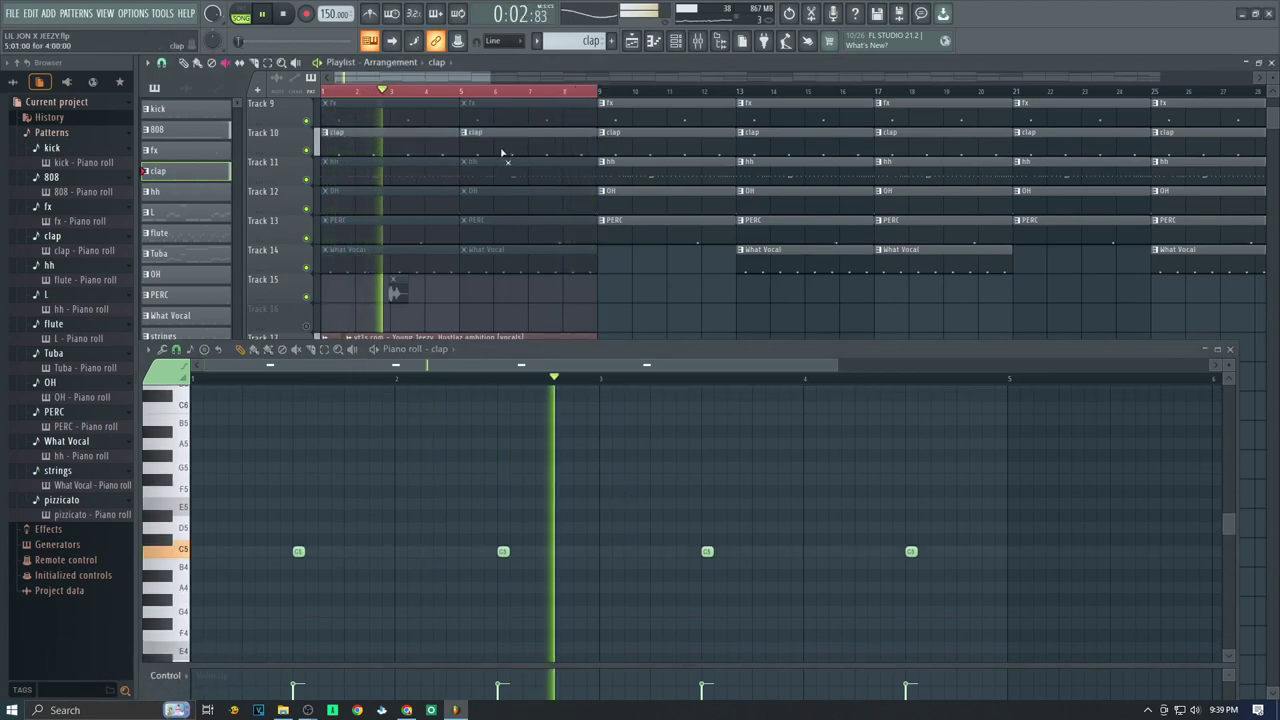
Open the kick pattern's notes in the piano roll and place kick clips at bars 1 and 5 on Track 7
click(82, 163)
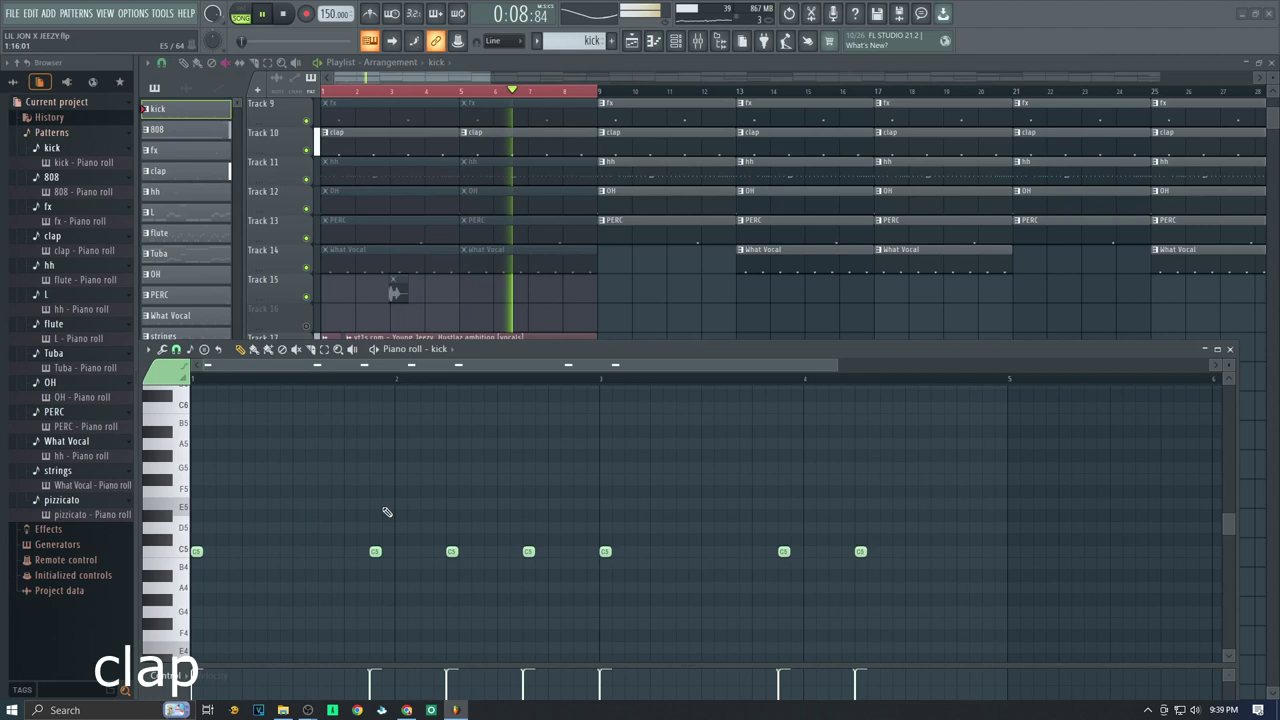
scroll(733, 550, up, 2)
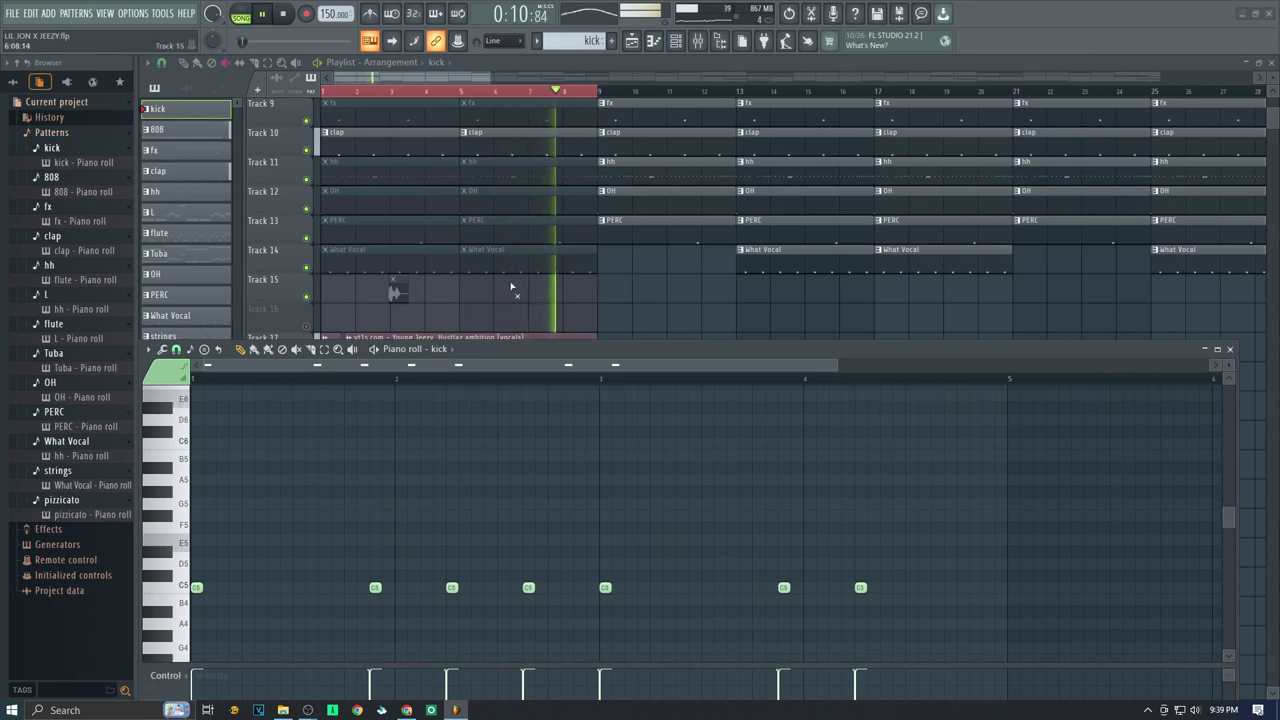
scroll(490, 240, up, 4)
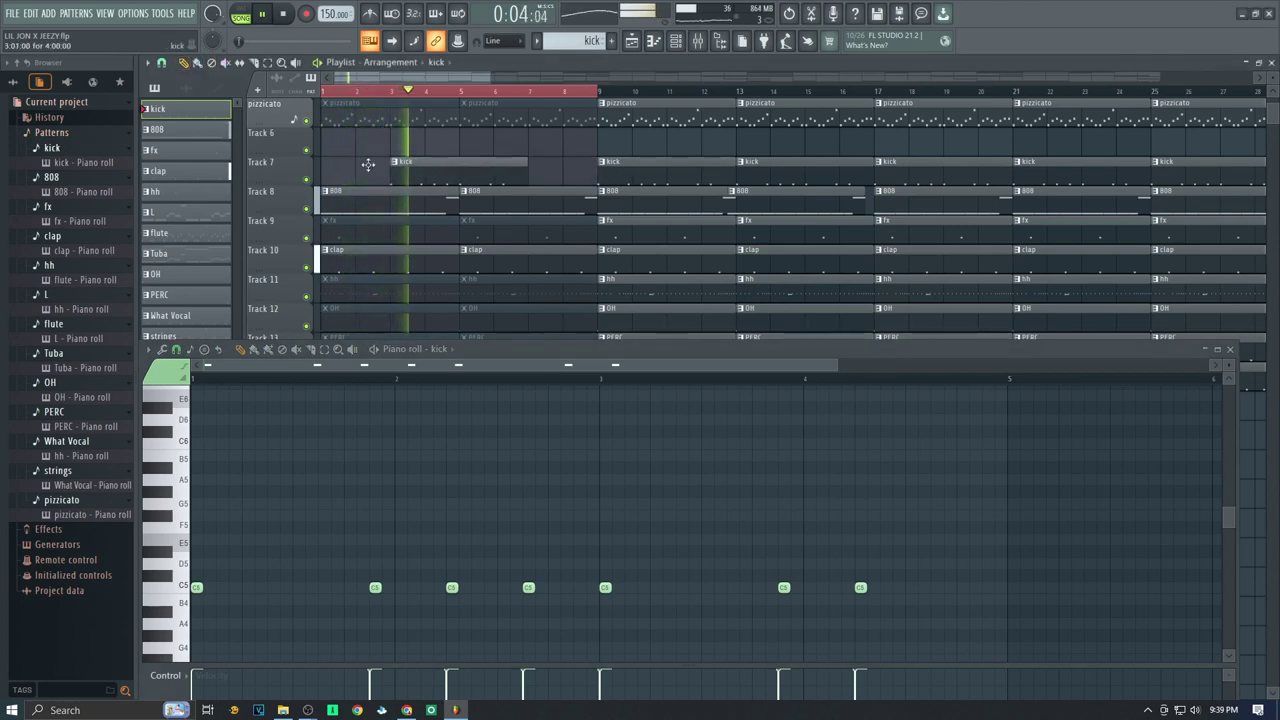
click(494, 171)
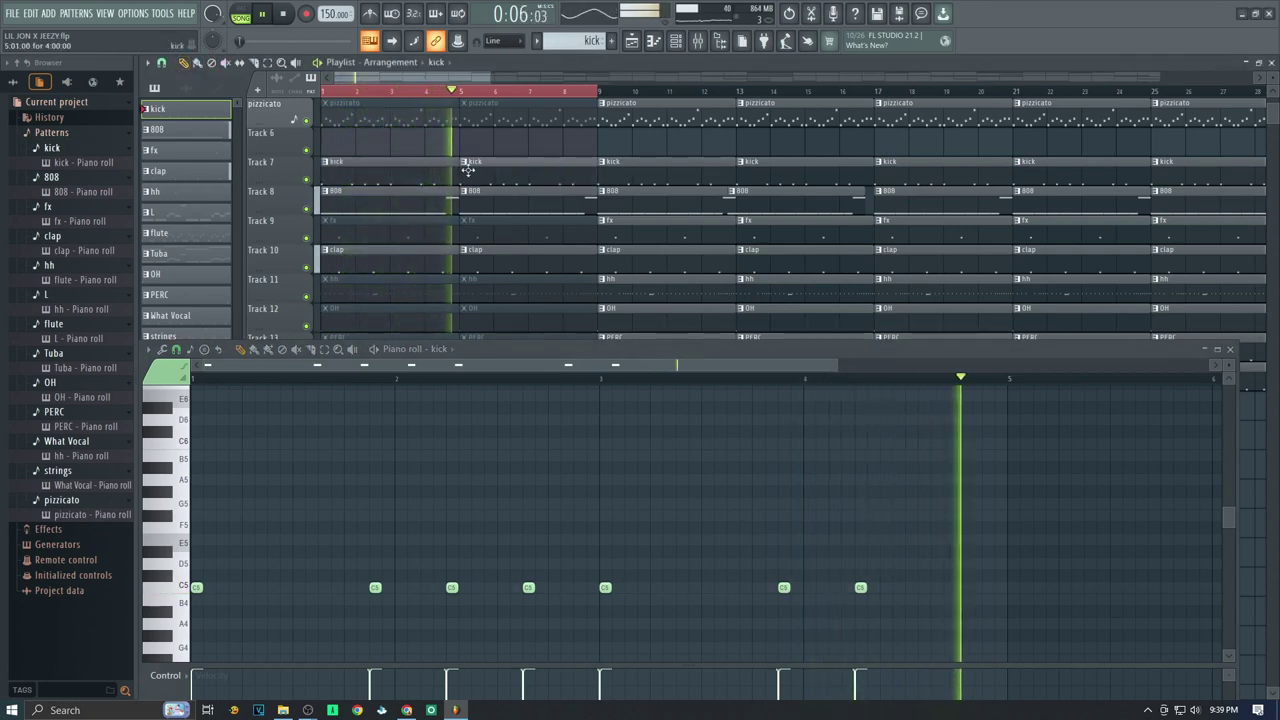
Open the fx pattern's notes in the piano roll and unmute the fx clips at bars 1 and 5
scroll(467, 170, down, 1)
scroll(467, 171, down, 1)
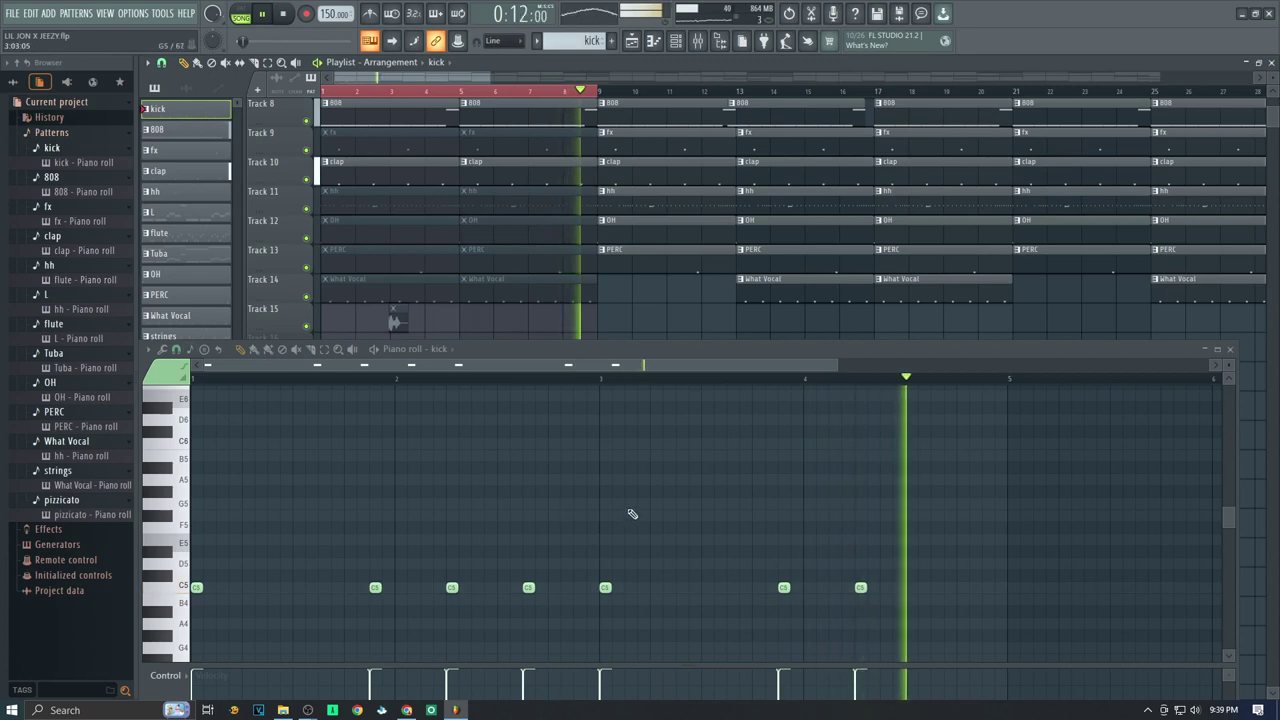
scroll(630, 514, down, 1)
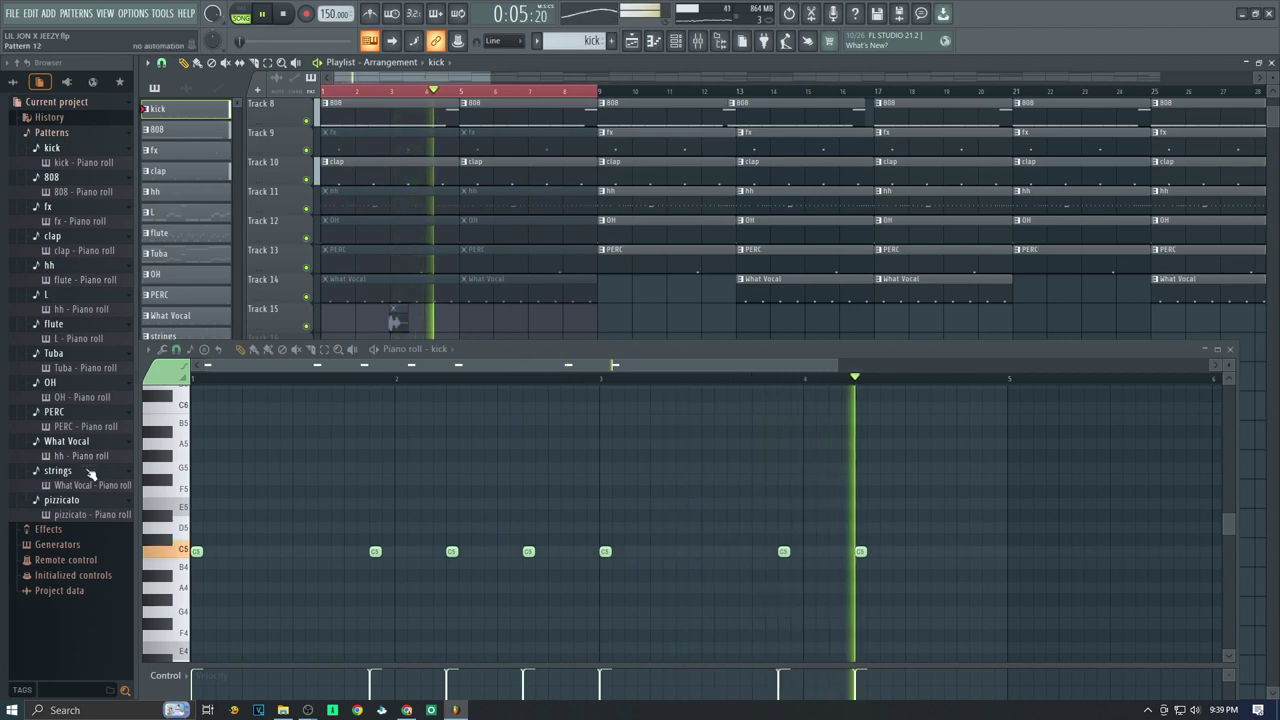
click(85, 222)
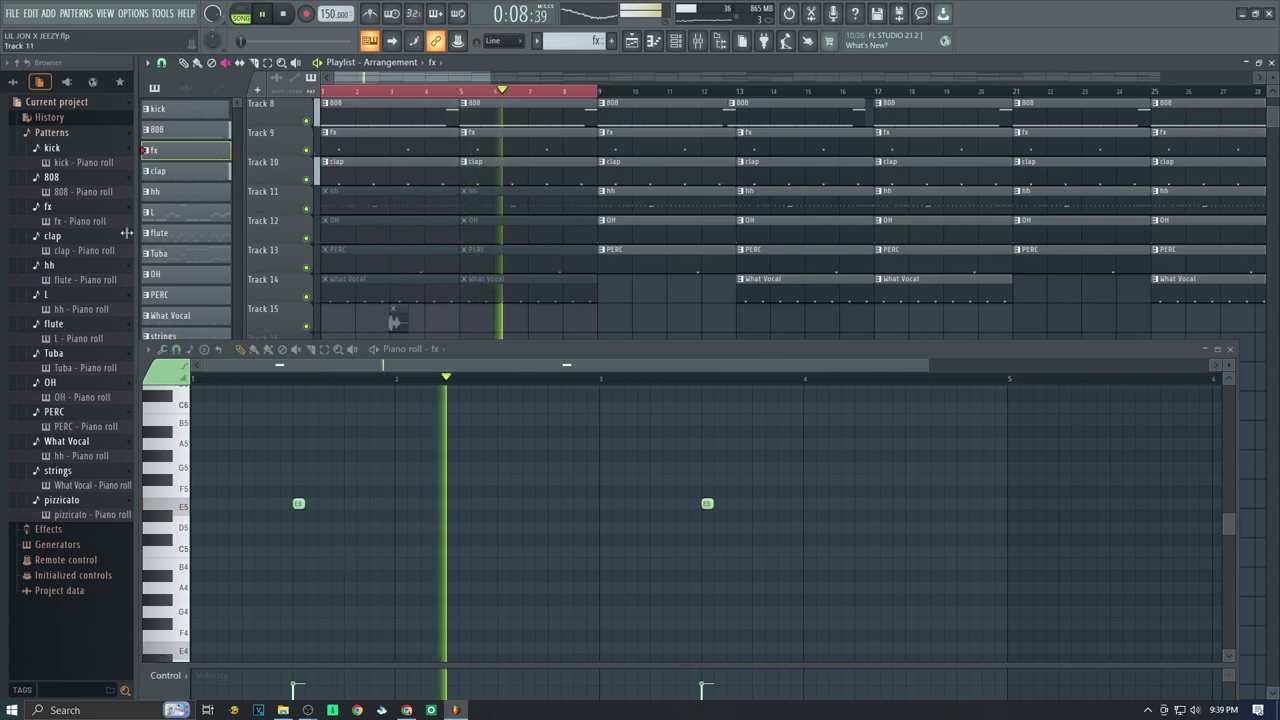
click(88, 308)
scroll(420, 536, up, 10)
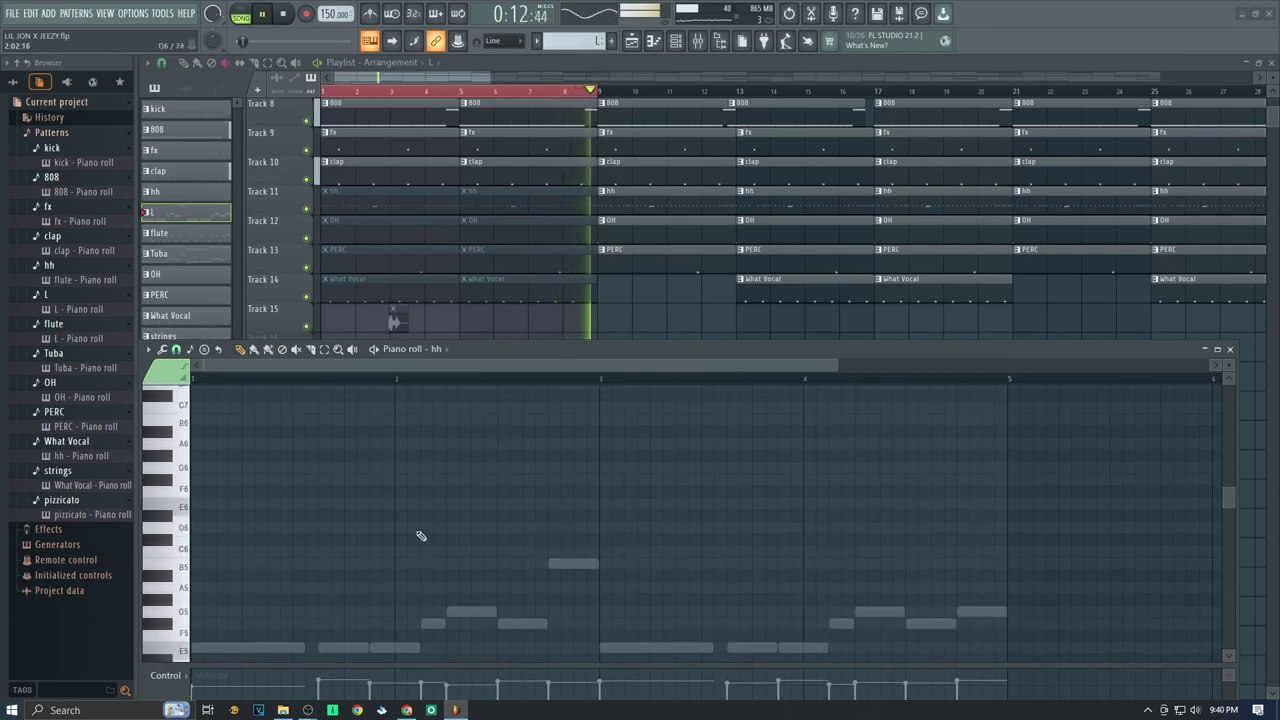
scroll(420, 536, down, 20)
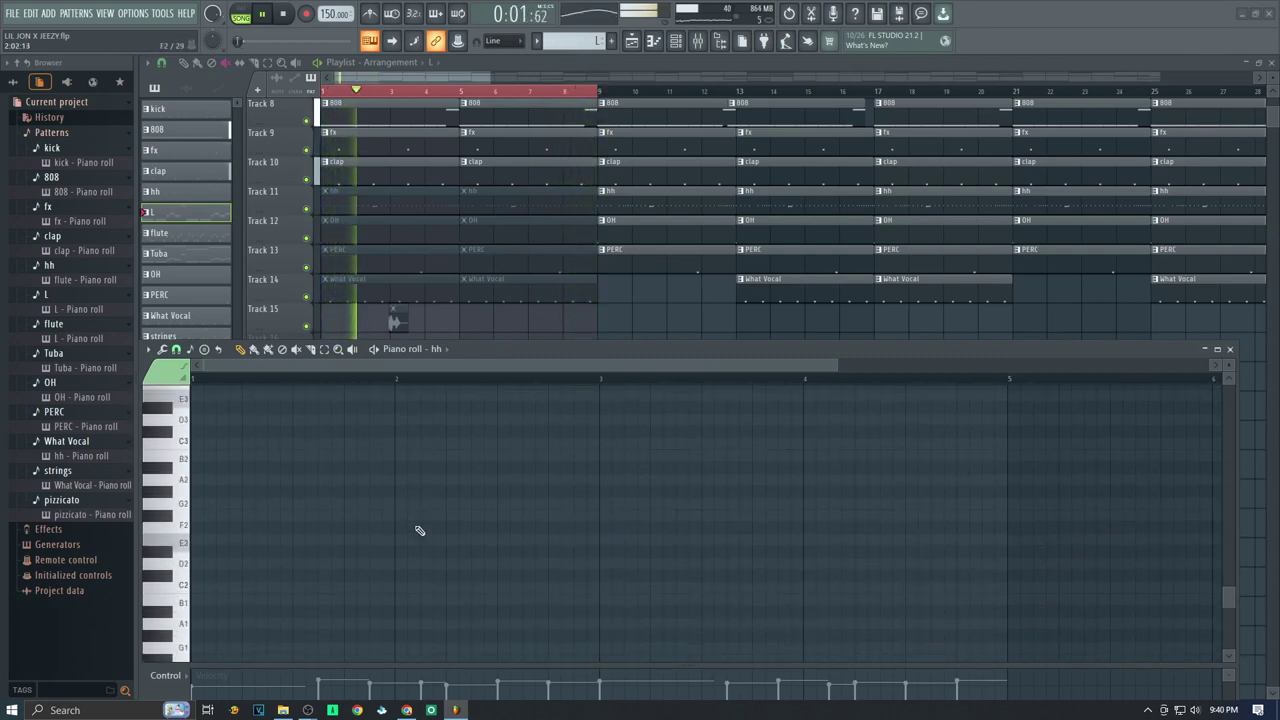
Open the hh pattern's notes in the piano roll and unmute the hh clips at bars 1 and 5
click(72, 280)
scroll(523, 506, up, 15)
scroll(520, 544, up, 1)
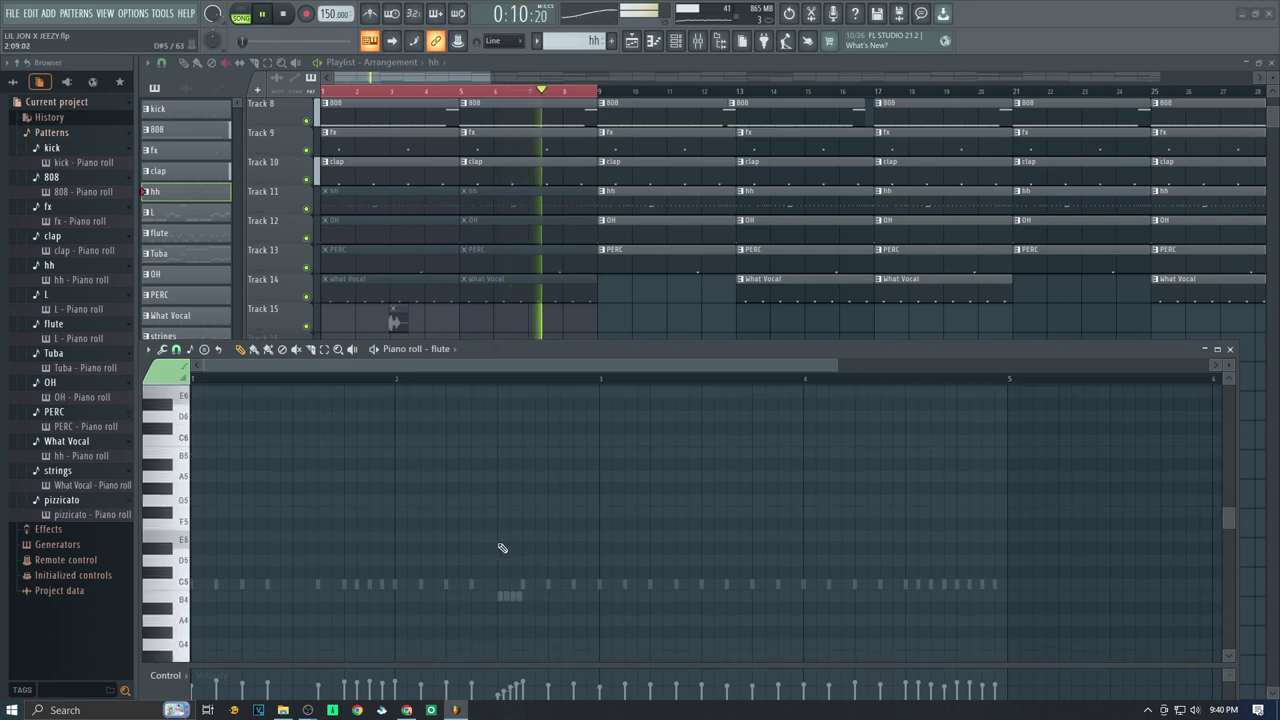
click(82, 282)
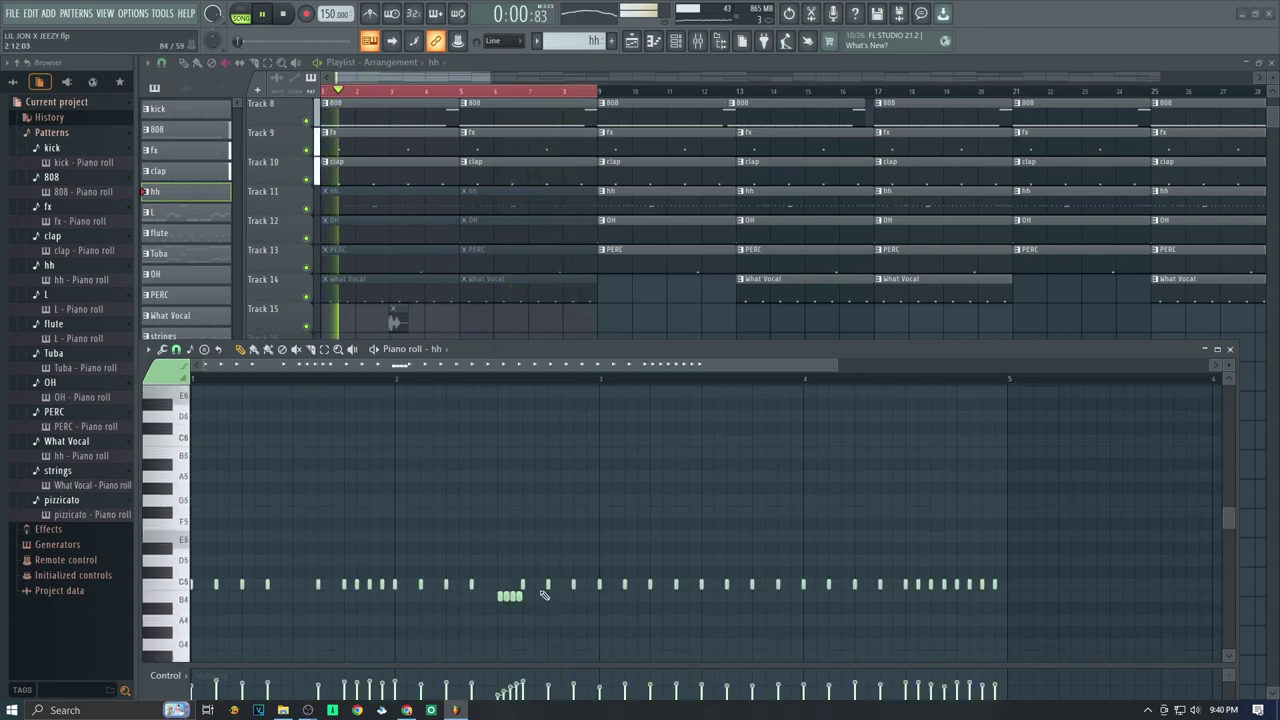
click(401, 208)
click(566, 208)
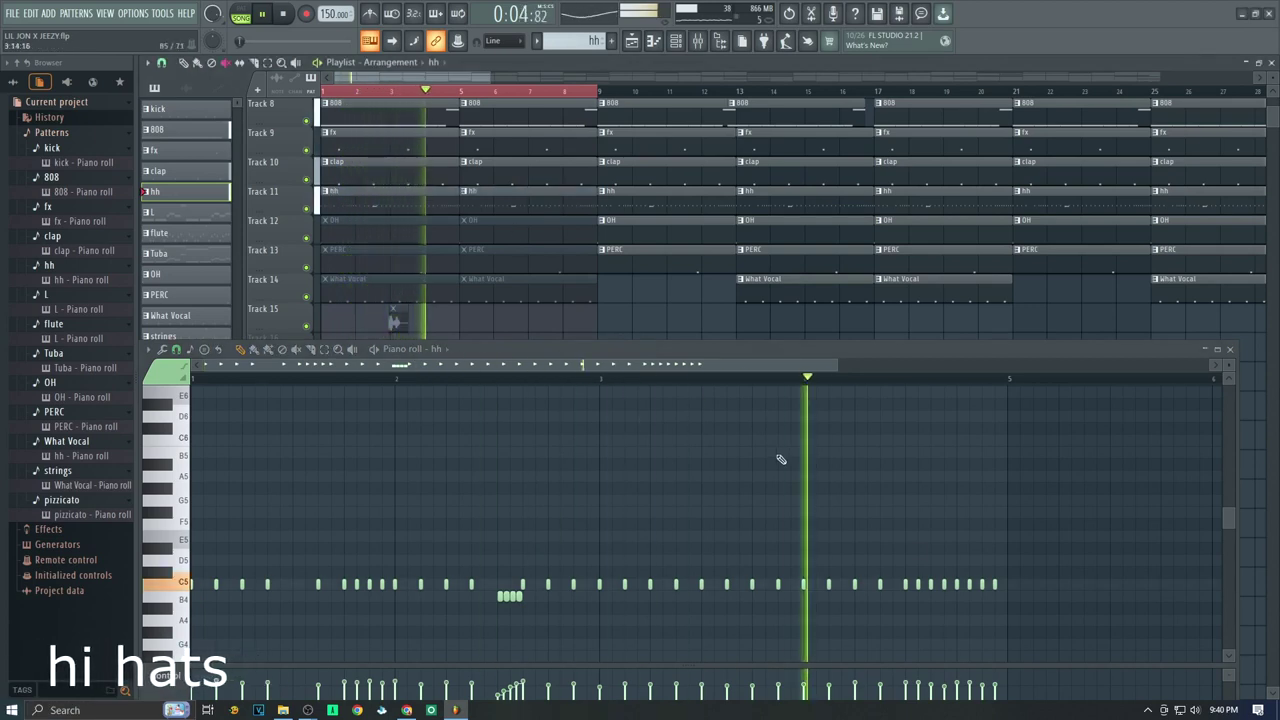
Unmute the OH and PERC clips at bars 1 and 5 and open each pattern's notes in the piano roll
scroll(575, 580, down, 2)
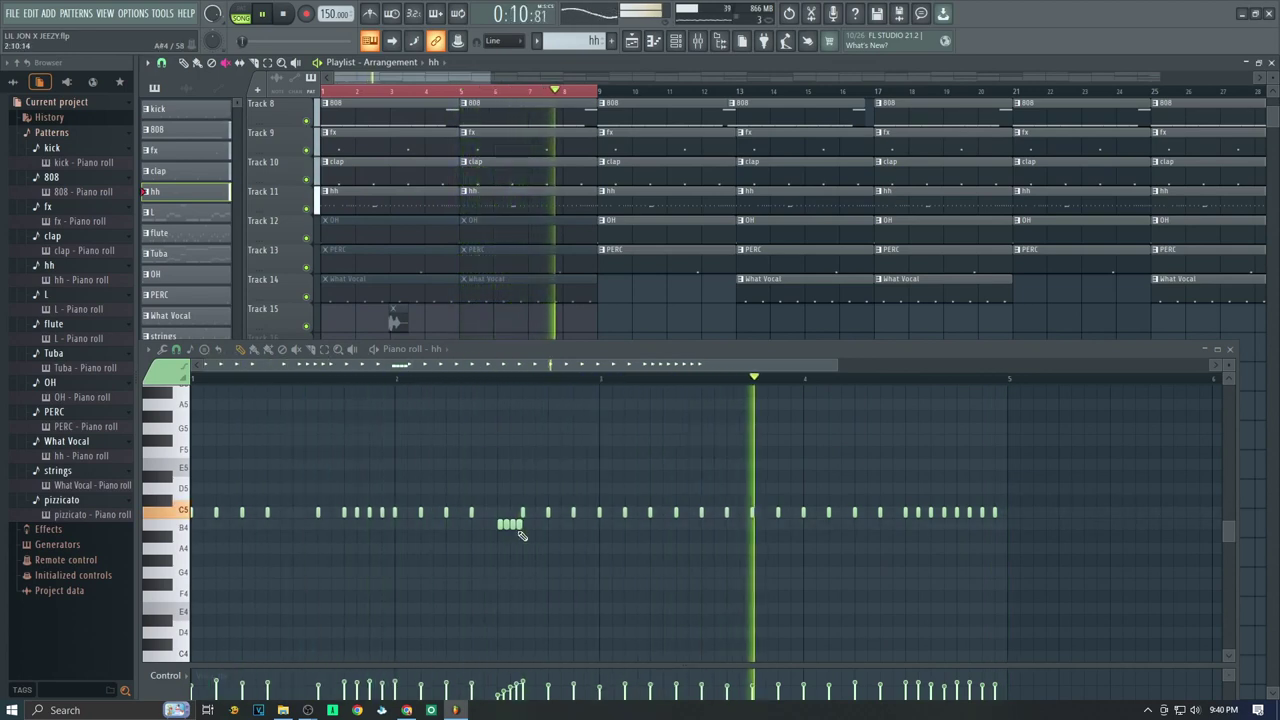
scroll(515, 528, up, 1)
click(366, 230)
click(499, 236)
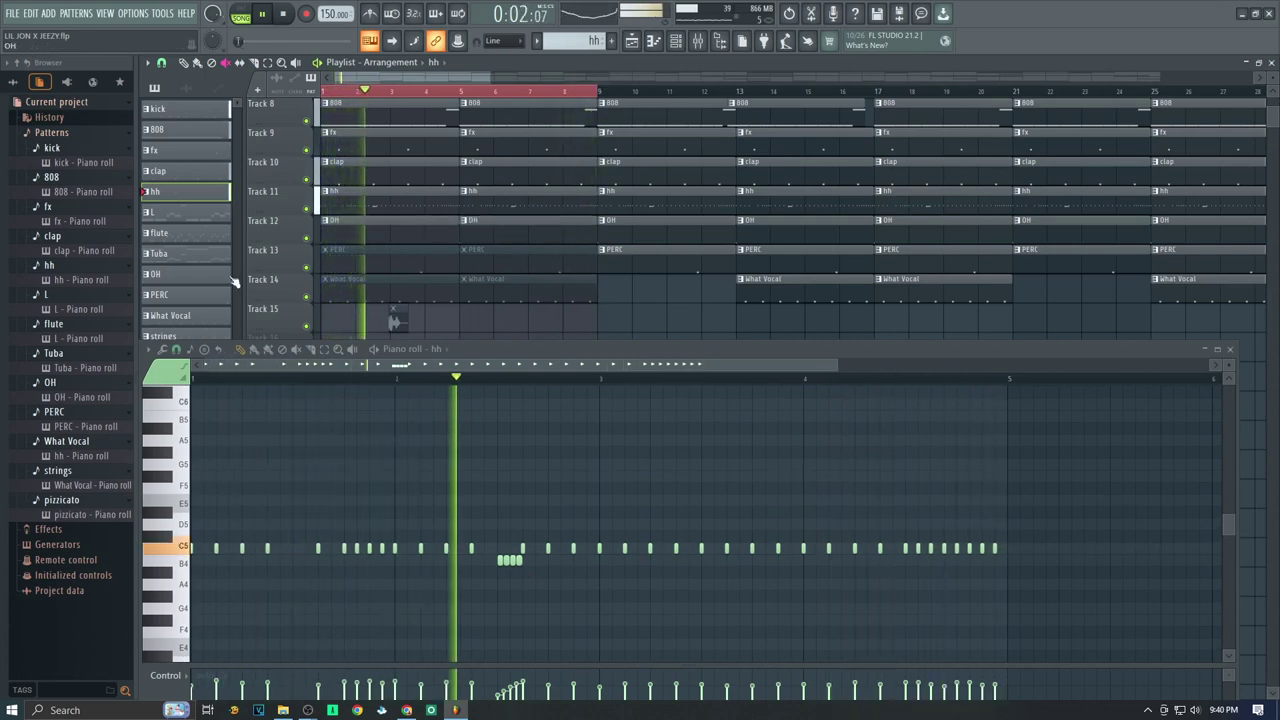
click(86, 399)
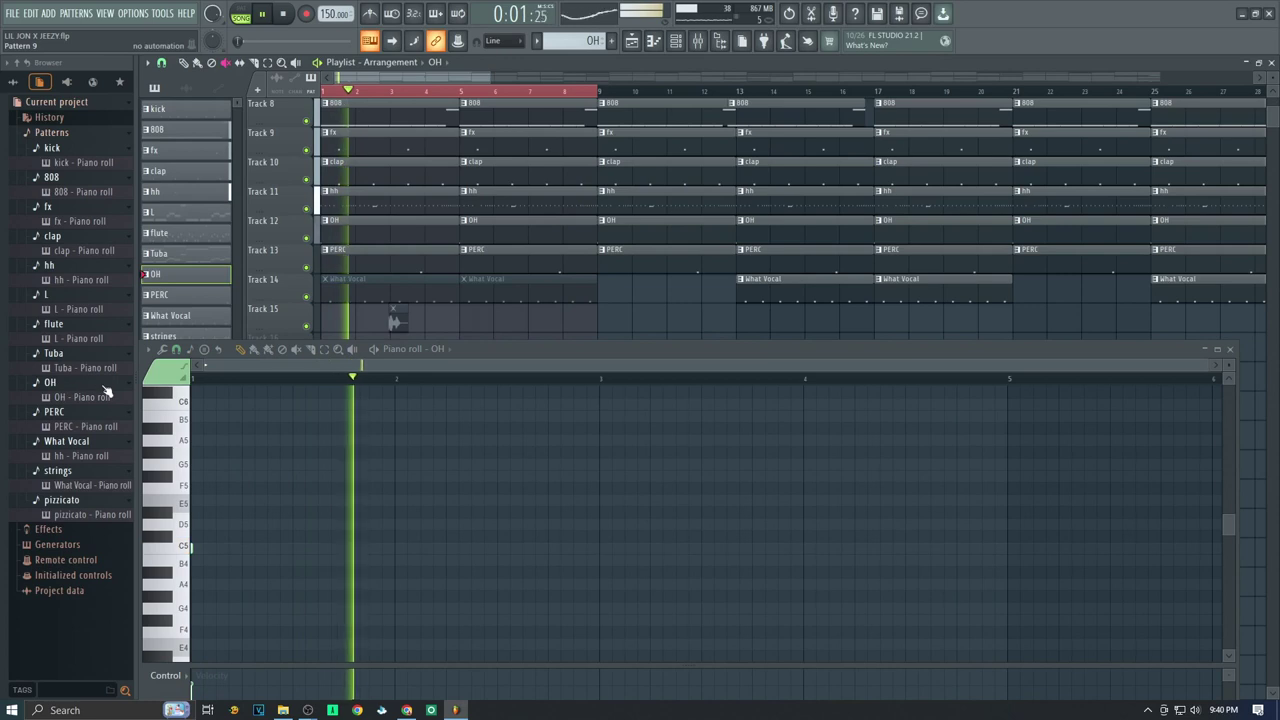
click(90, 426)
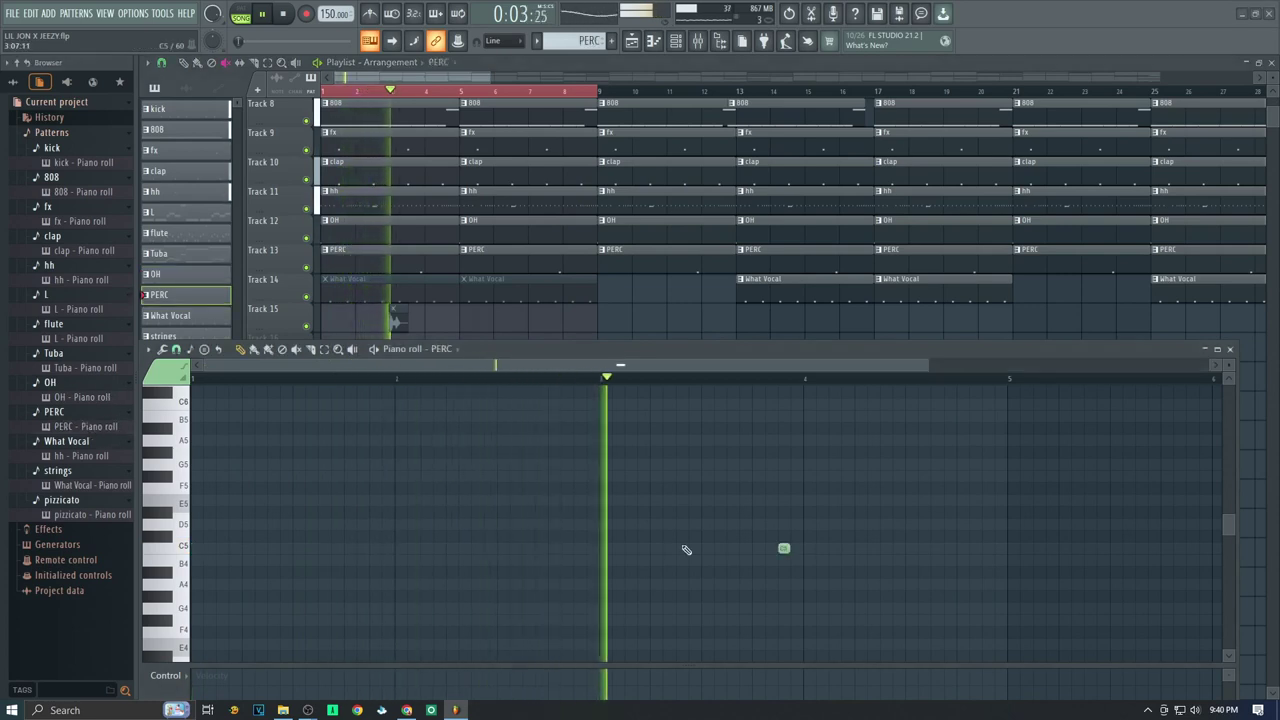
scroll(790, 550, down, 1)
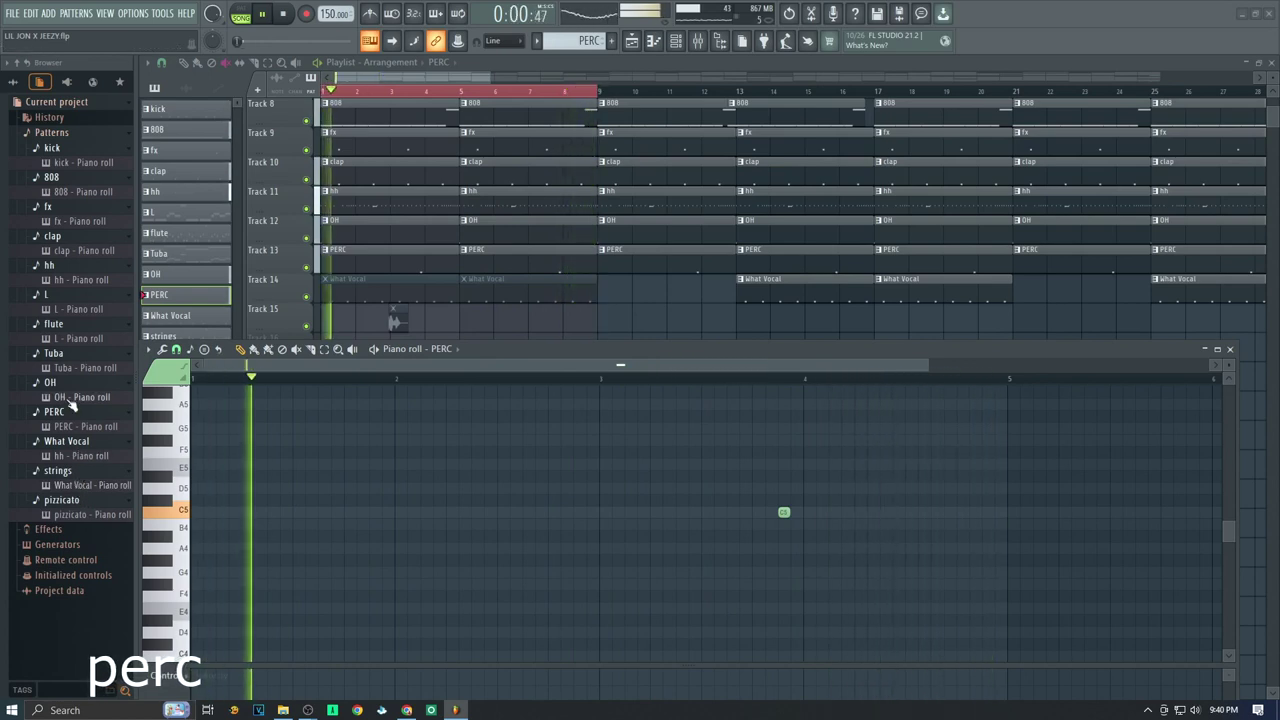
Open the What Vocal pattern's notes in the piano roll and unmute its clips at bars 1 and 5 on Track 14
click(86, 456)
scroll(526, 493, down, 3)
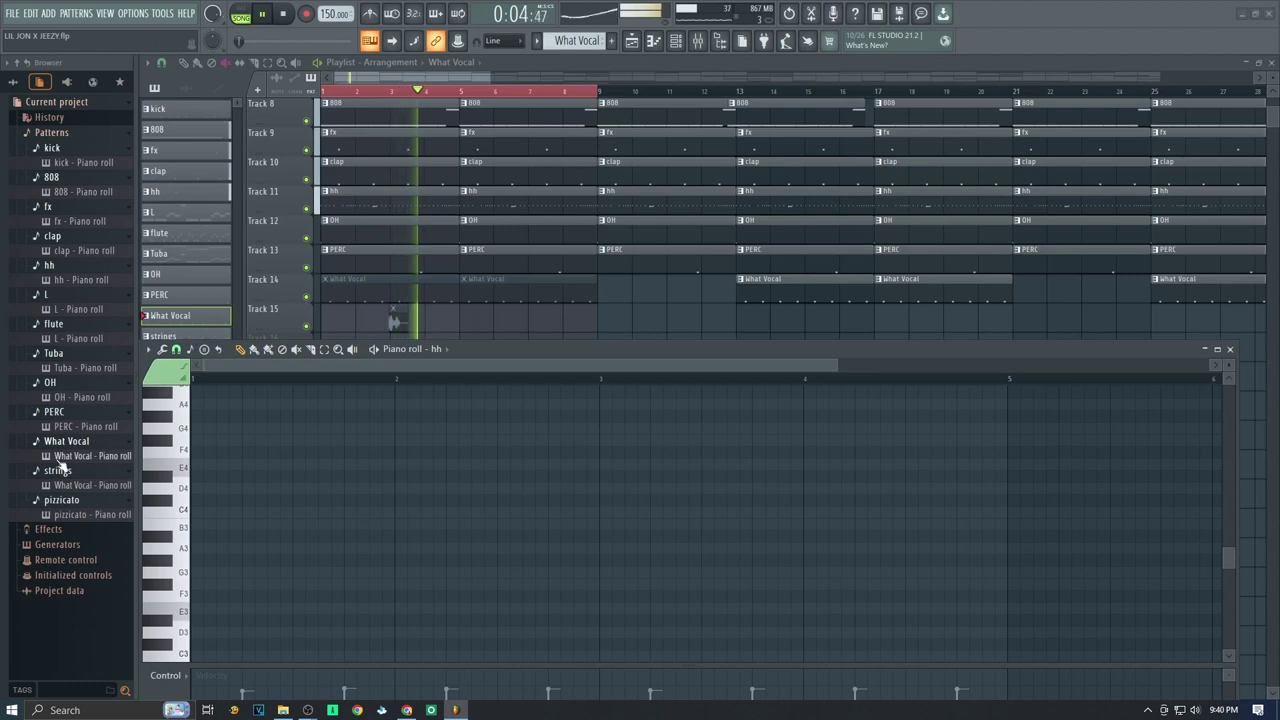
scroll(406, 463, up, 3)
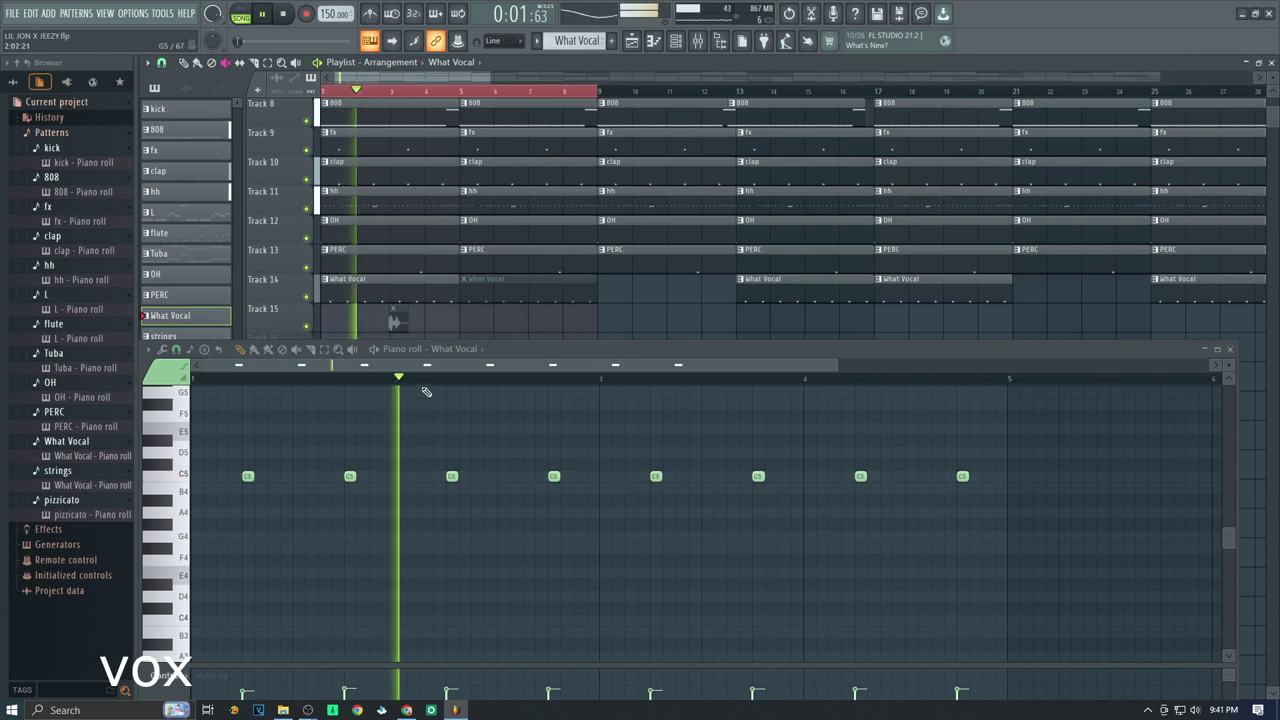
click(502, 287)
scroll(500, 305, up, 2)
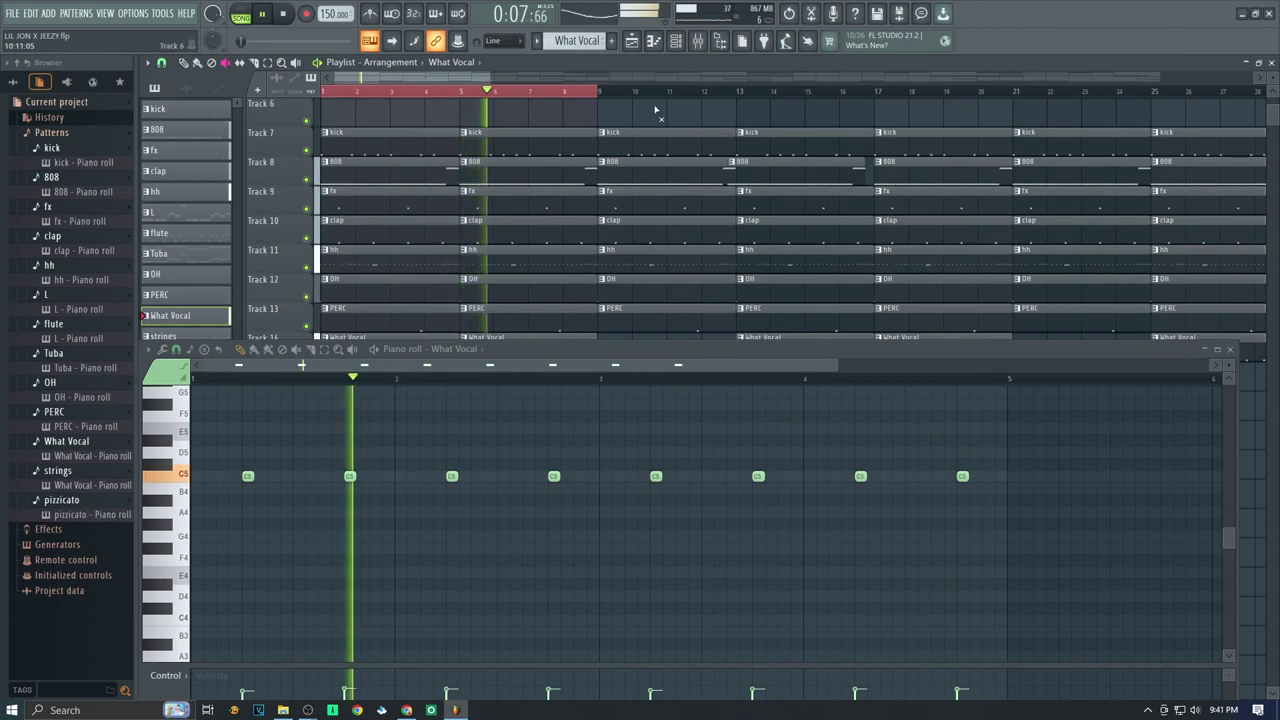
Open the mixer, move it up so all its faders are visible, and widen it slightly
click(697, 41)
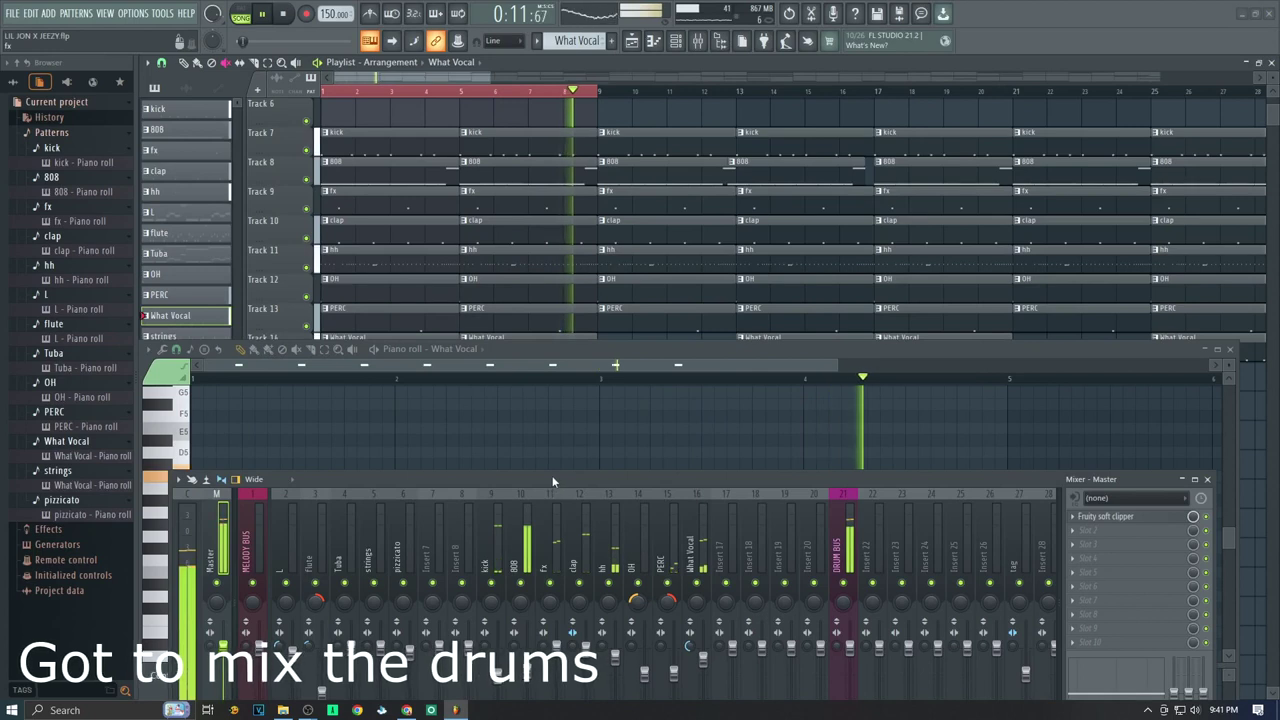
drag(545, 480, 500, 302)
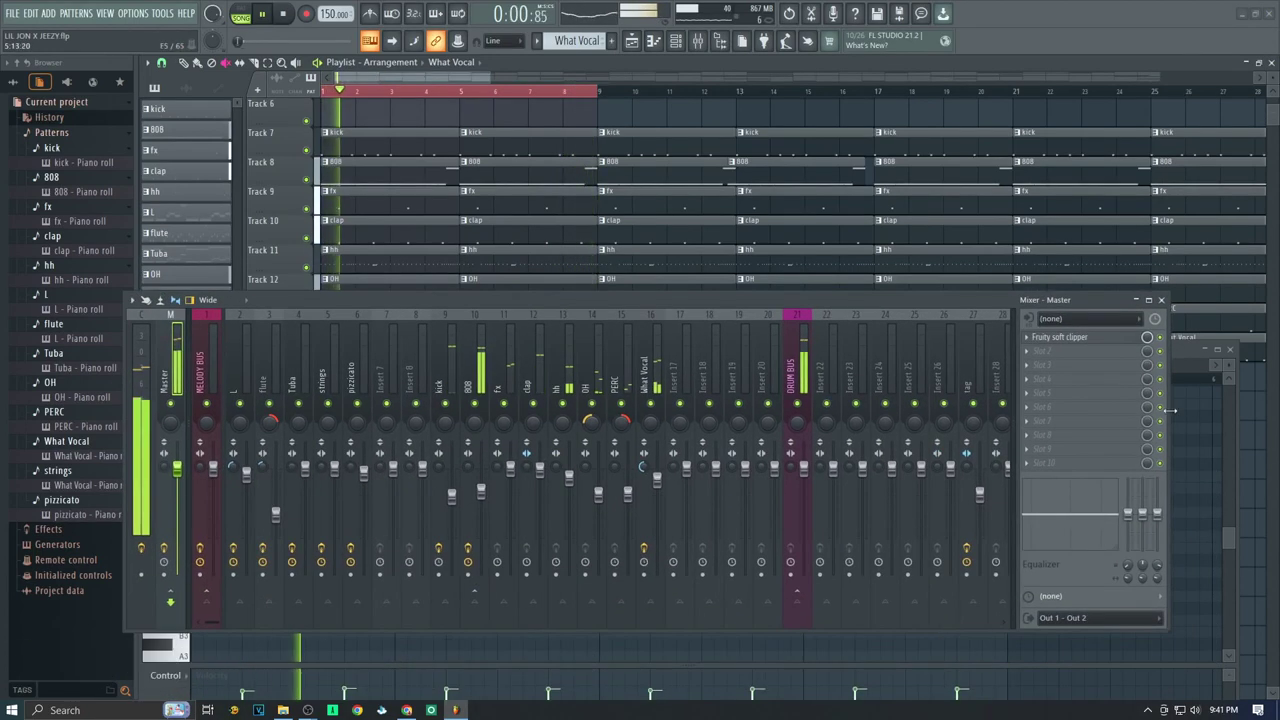
drag(1194, 409, 1203, 400)
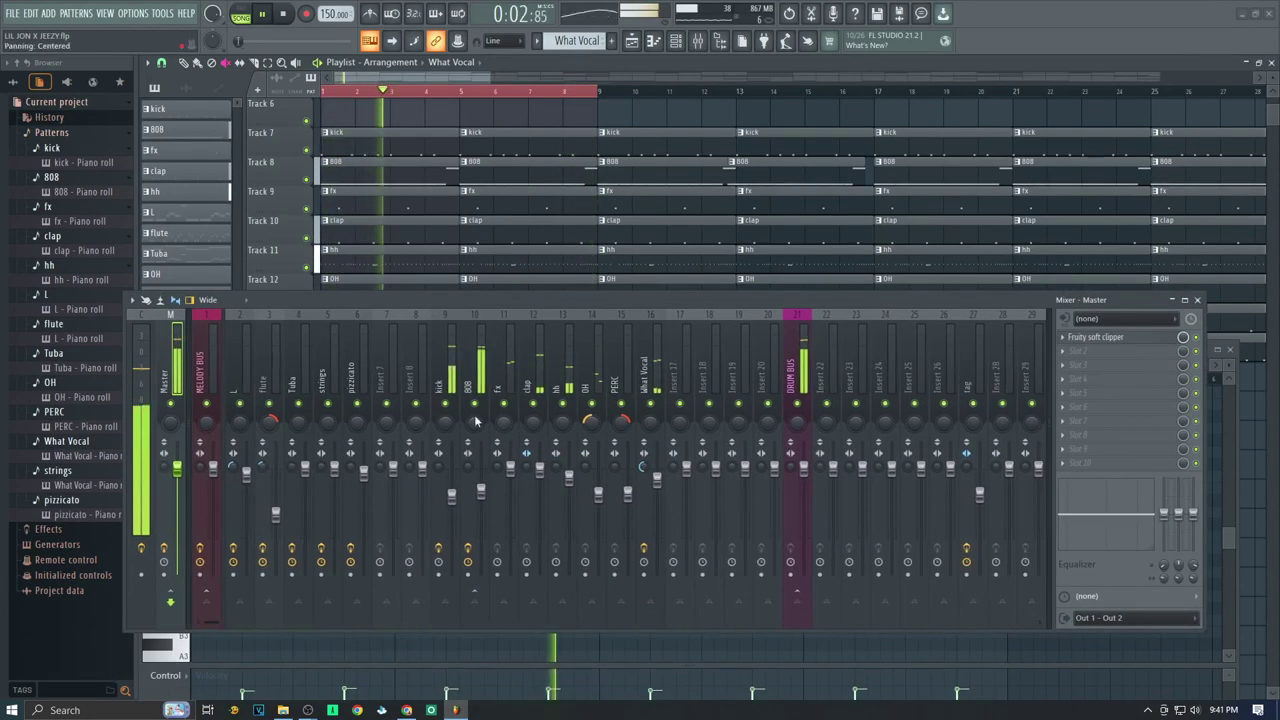
Select the mixer tracks from kick to What Vocal, show the routing options for DRUM BUS, and dismiss them
drag(440, 380, 615, 375)
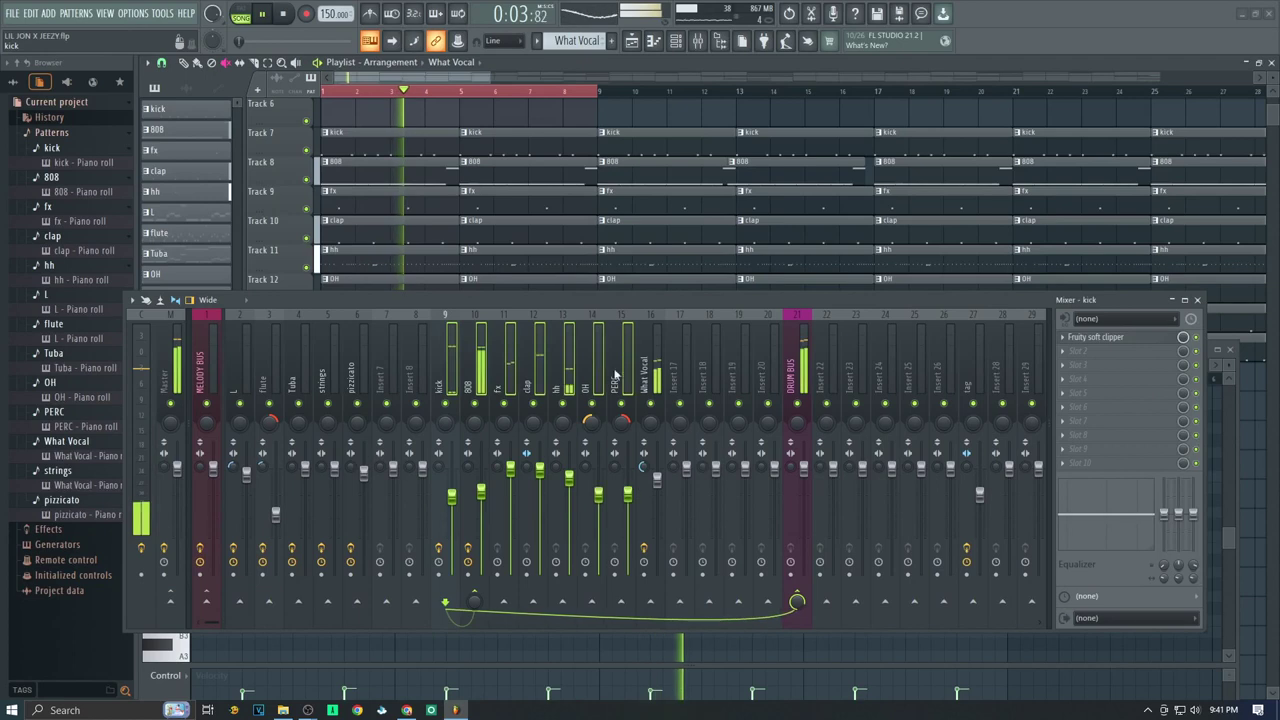
right_click(800, 597)
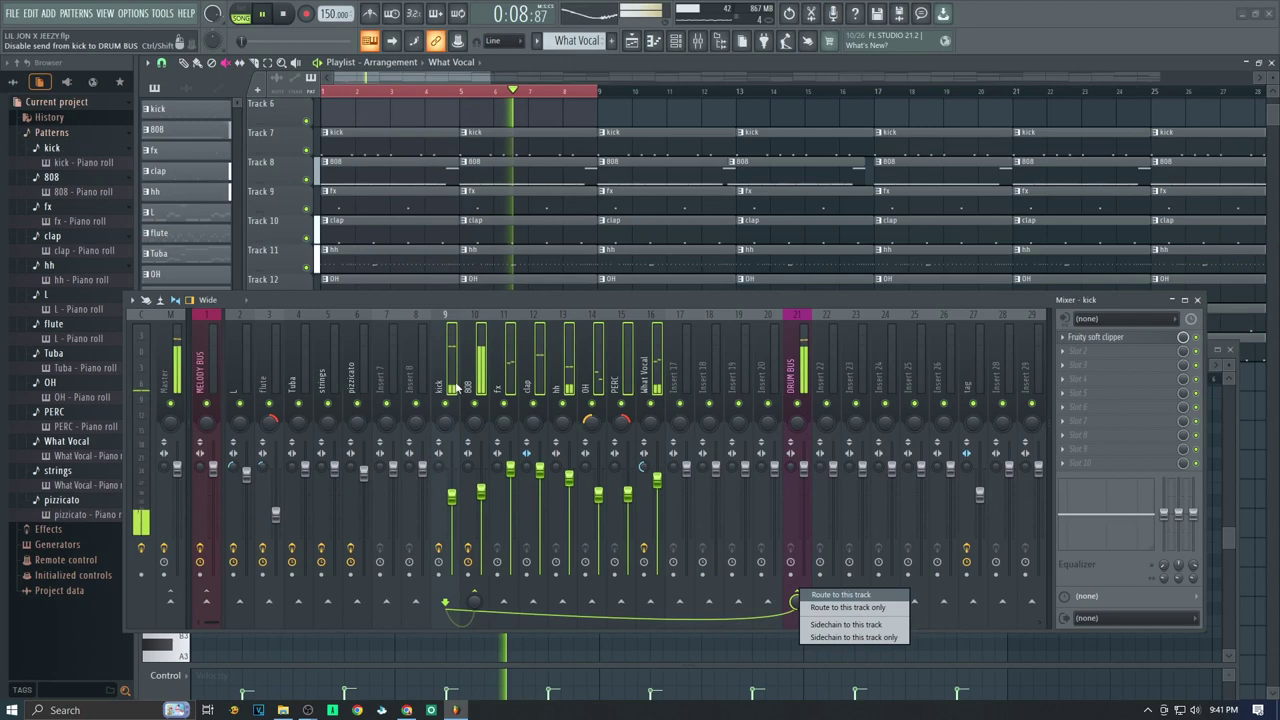
click(445, 373)
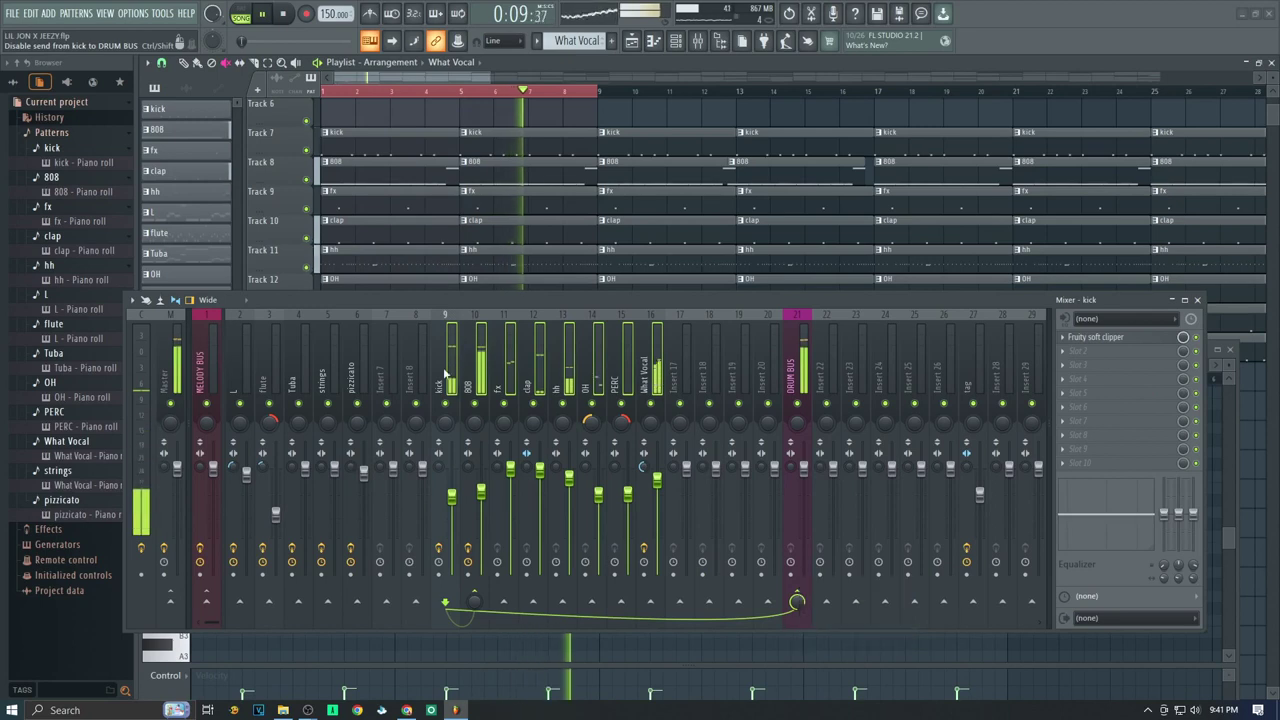
Open the kick track's Fruity soft clipper, inspect its settings, and close it
click(1094, 338)
drag(244, 121, 382, 200)
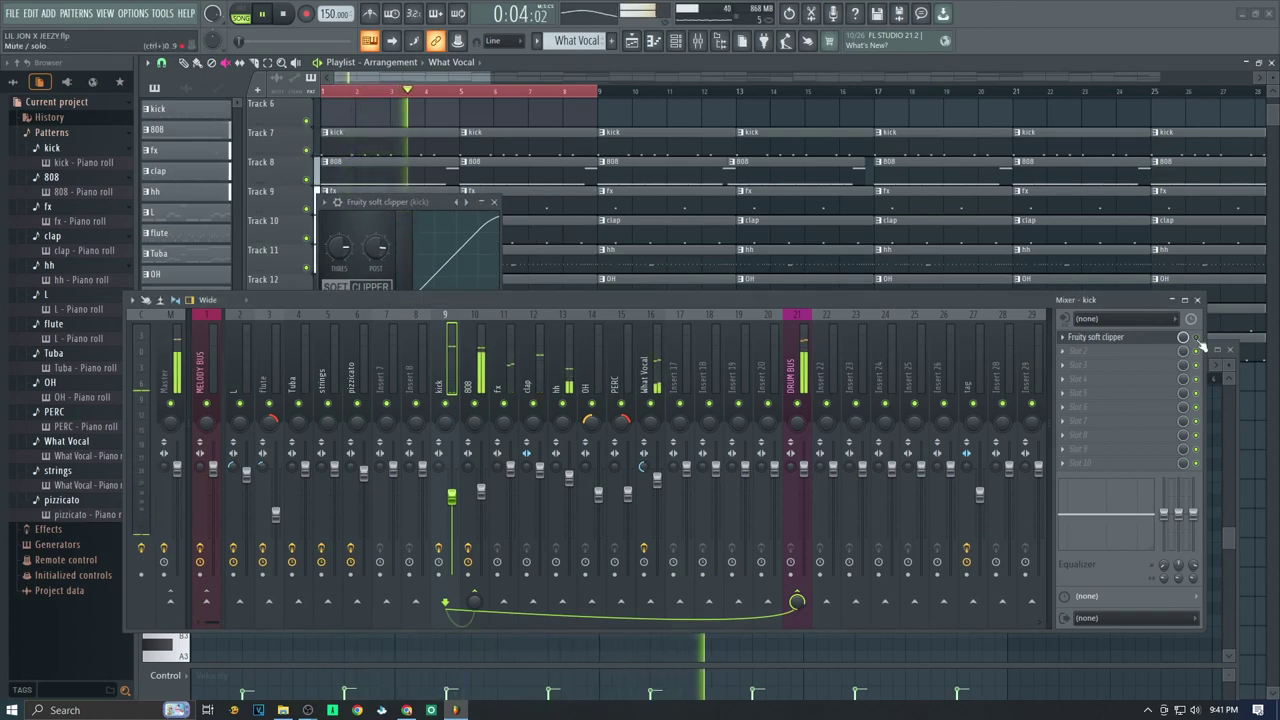
click(497, 204)
Select the 808 mixer track, inspect the volume curve in its ShaperBox 3 effect, and return to the mixer
click(488, 385)
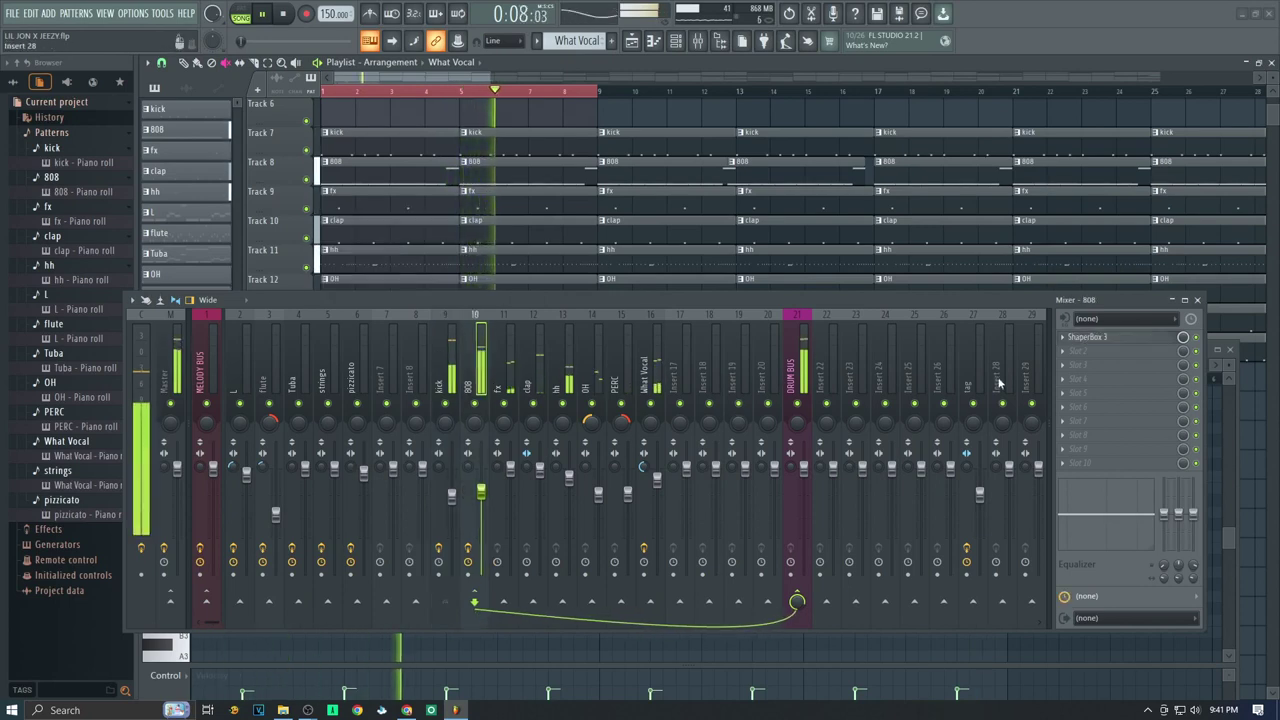
click(1080, 337)
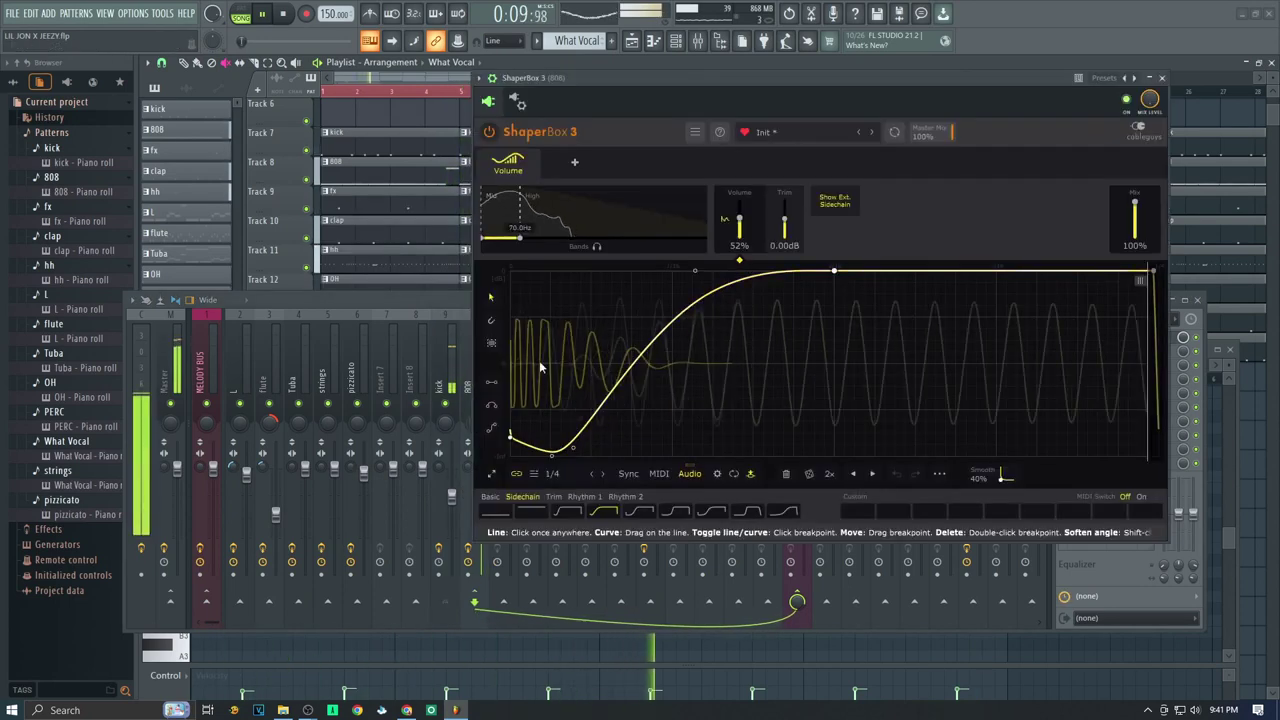
click(447, 298)
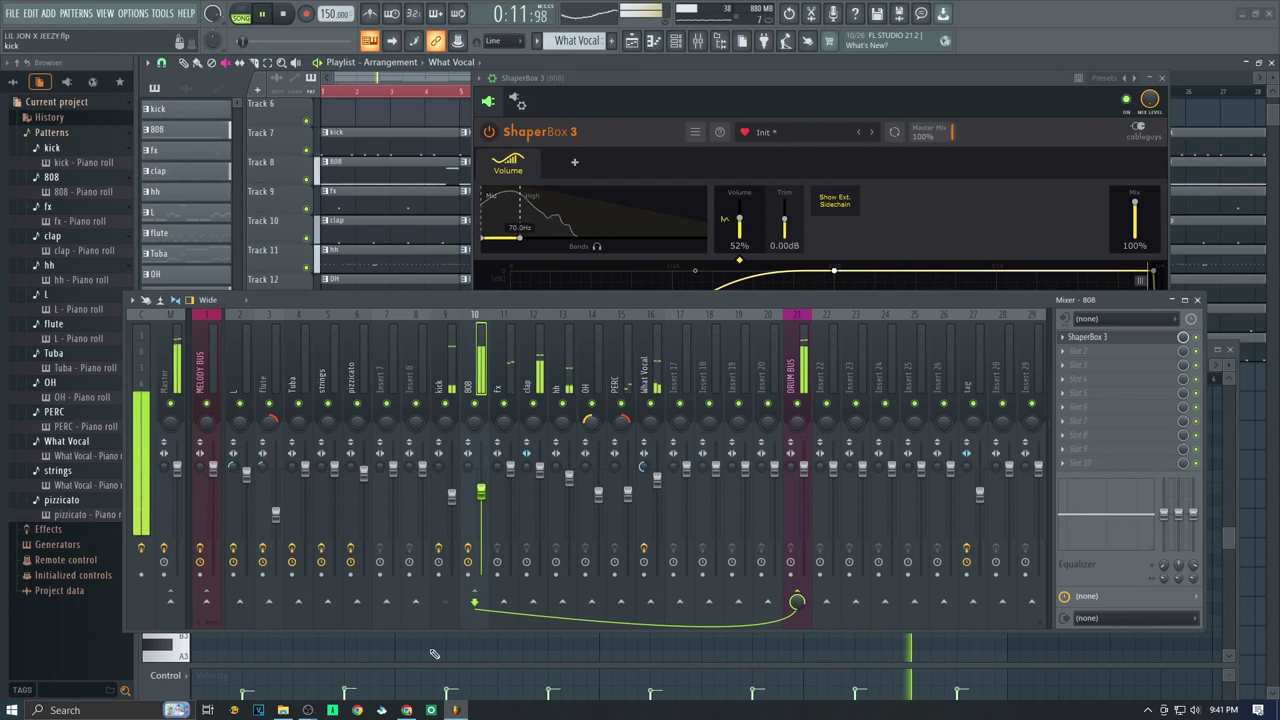
Select the kick mixer track, show its routing and sidechain options for the 808 track, then inspect and close the 808's ShaperBox 3
click(434, 352)
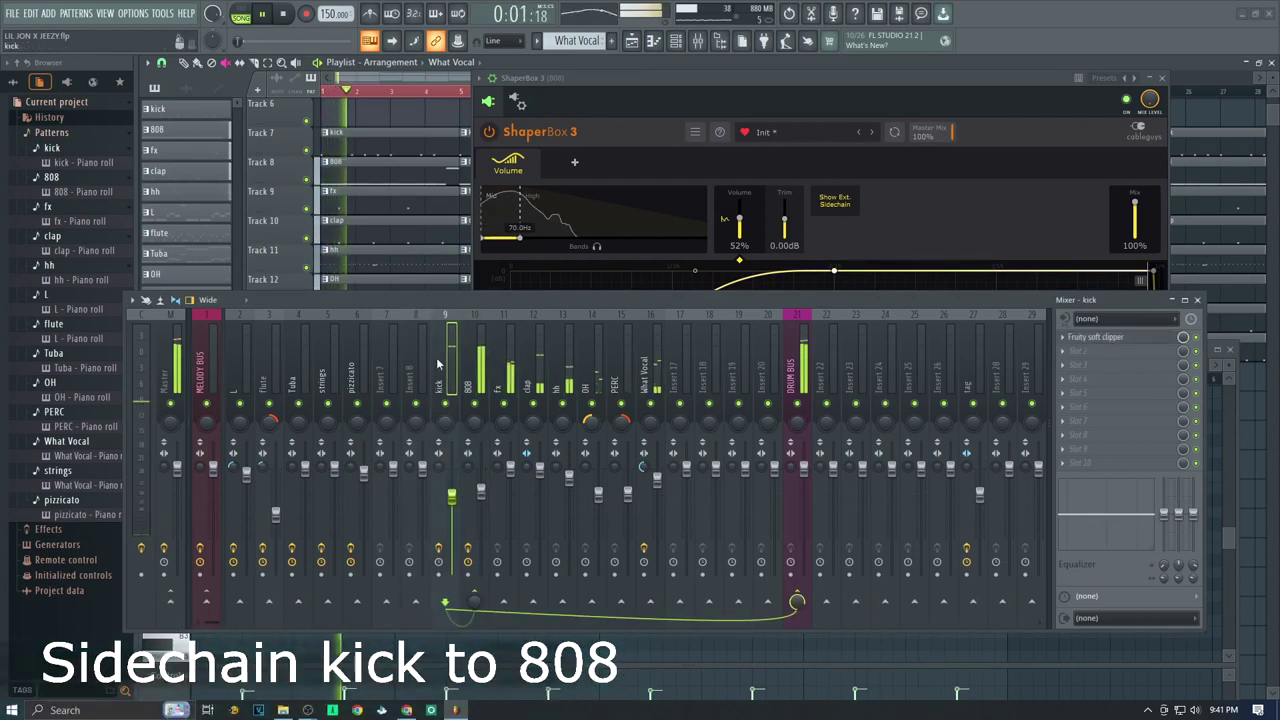
right_click(474, 600)
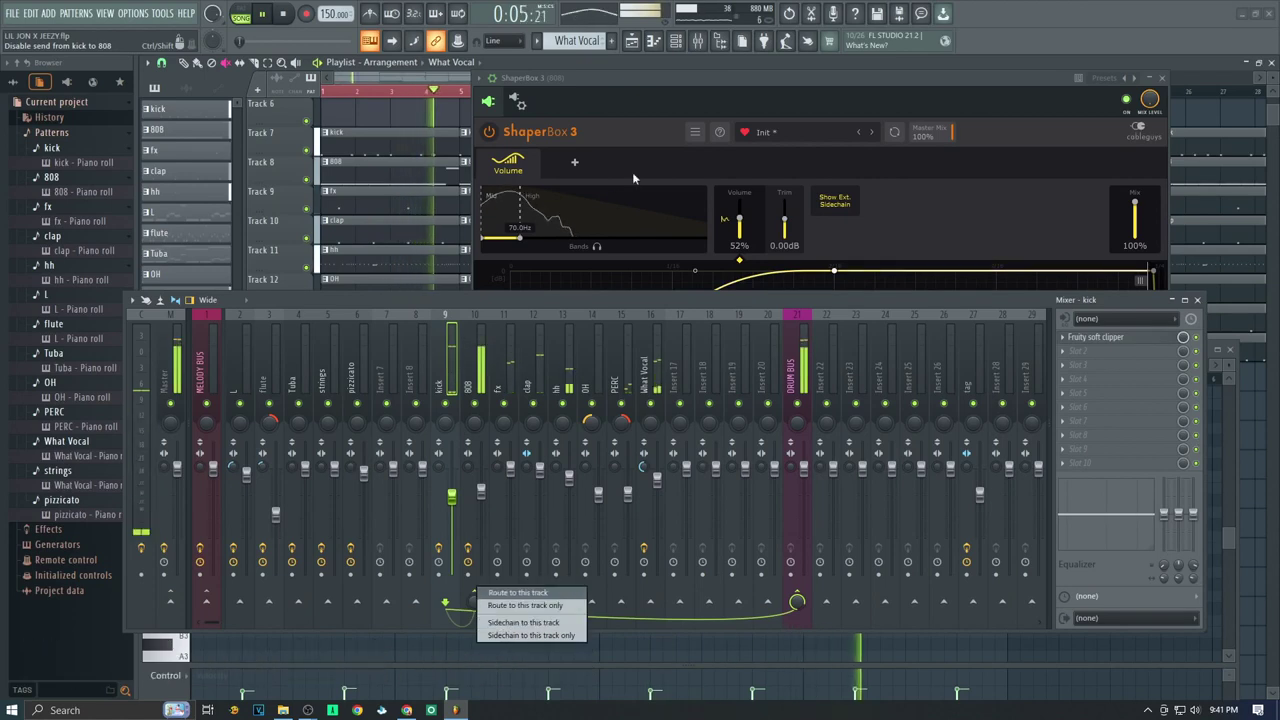
click(637, 98)
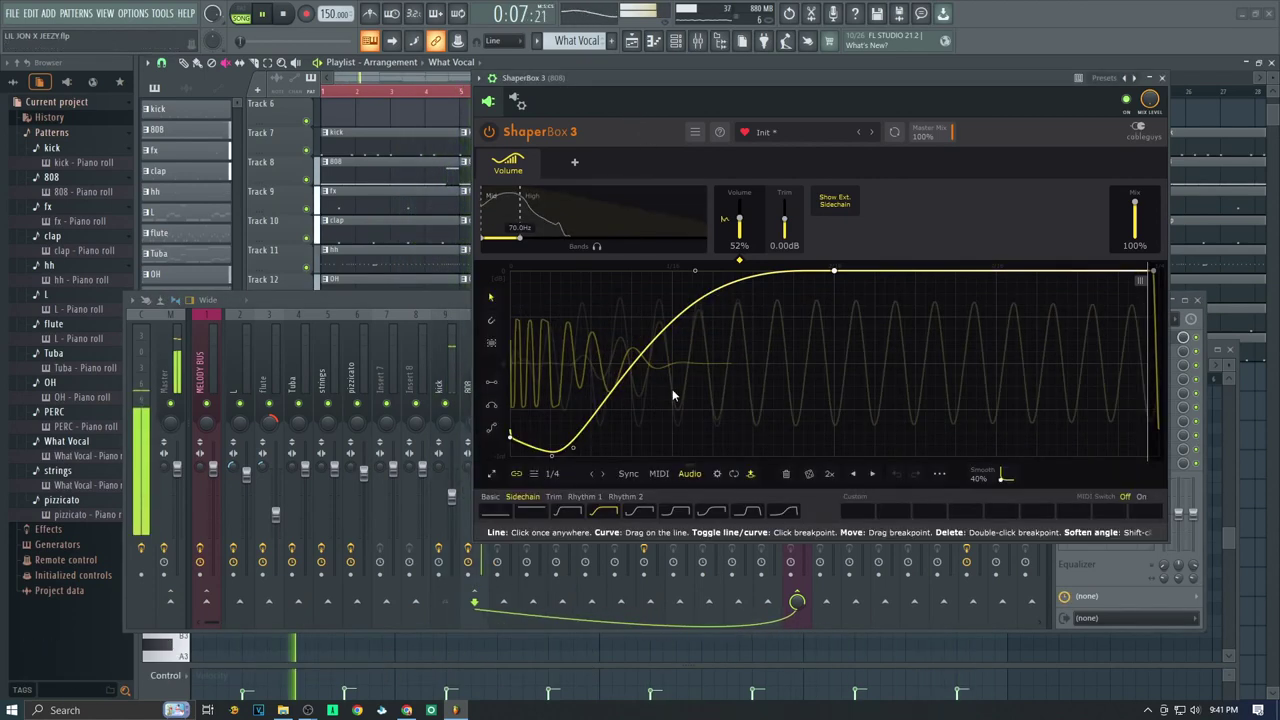
click(1162, 77)
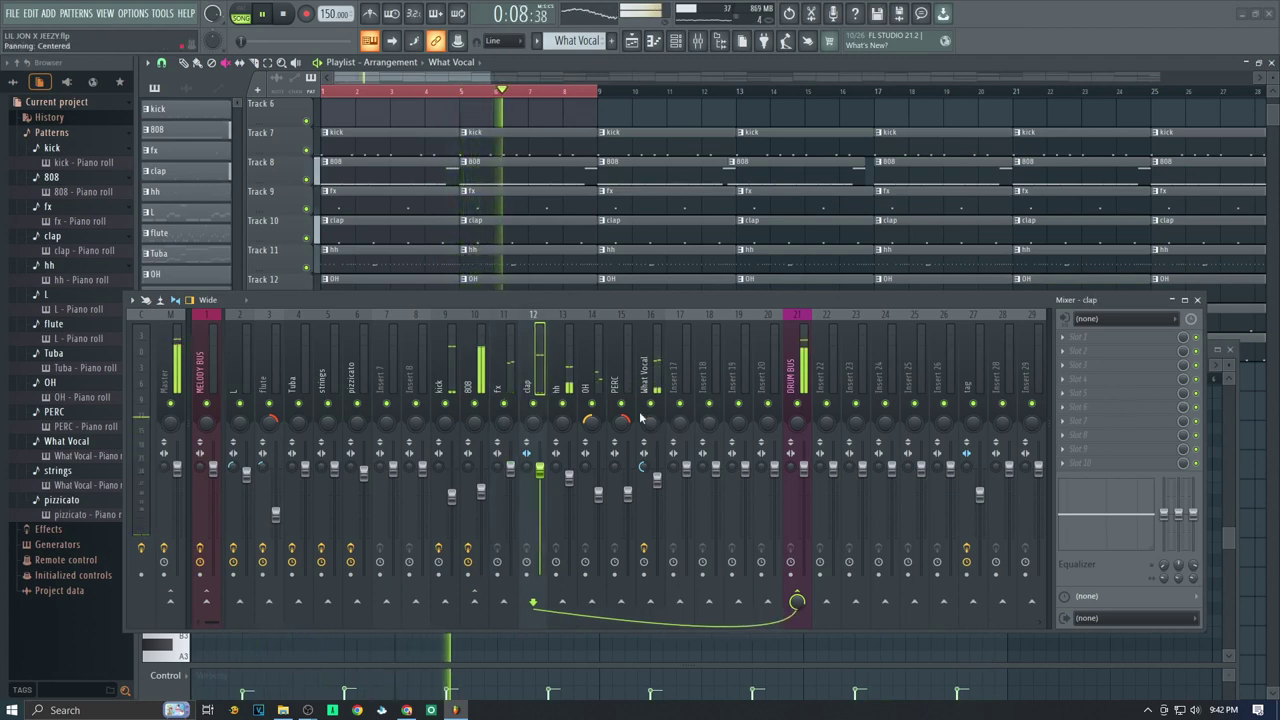
Review the hh and What Vocal mixer tracks, close What Vocal's Valhalla reverb after inspecting it, and select DRUM BUS
click(567, 385)
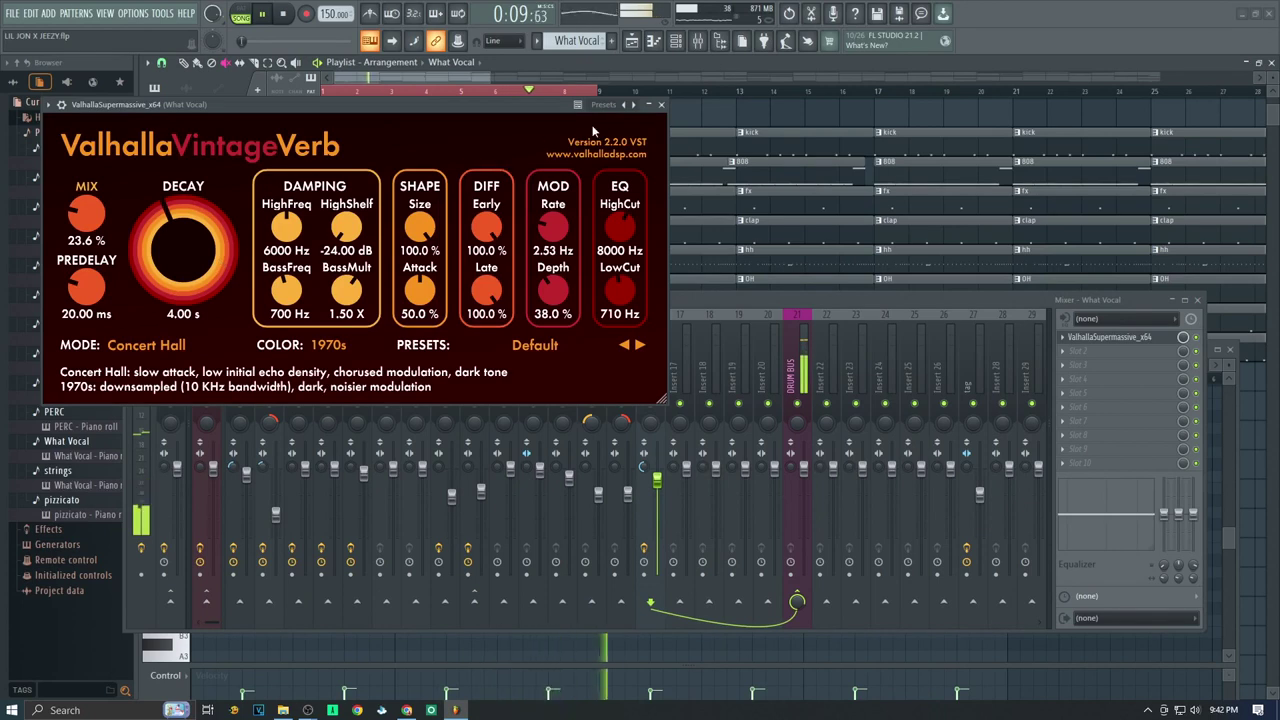
click(661, 105)
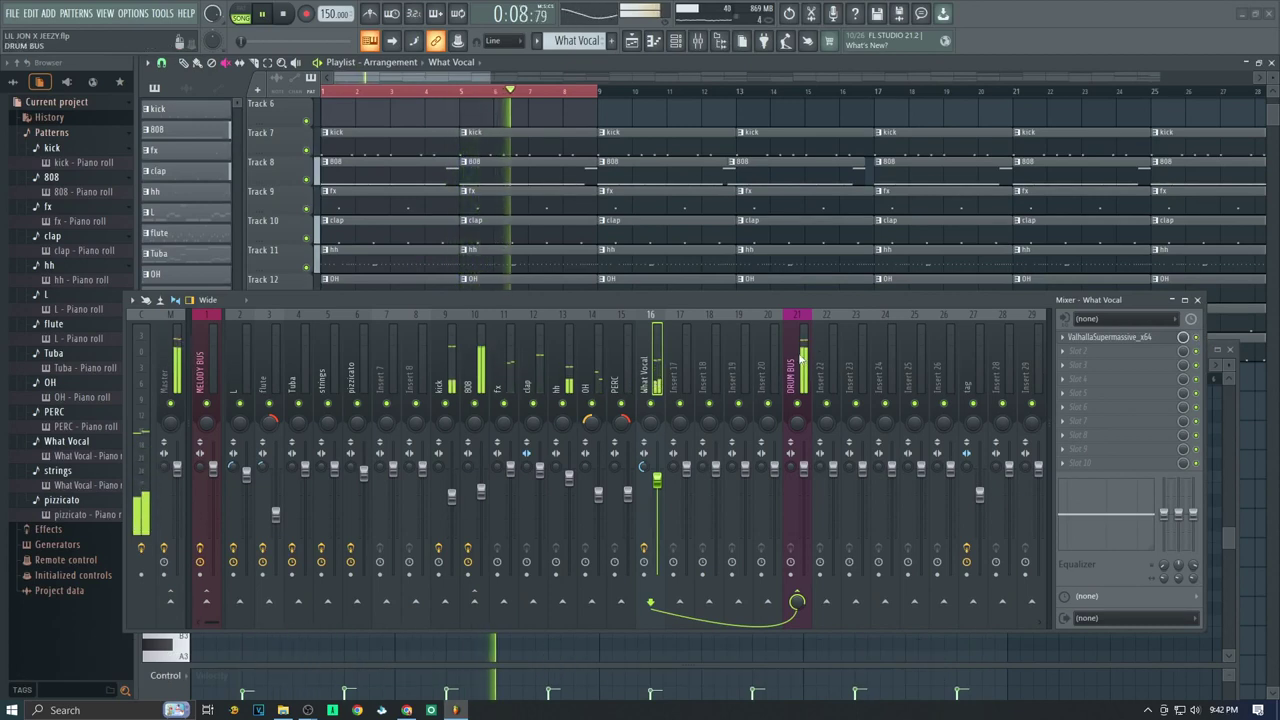
click(800, 360)
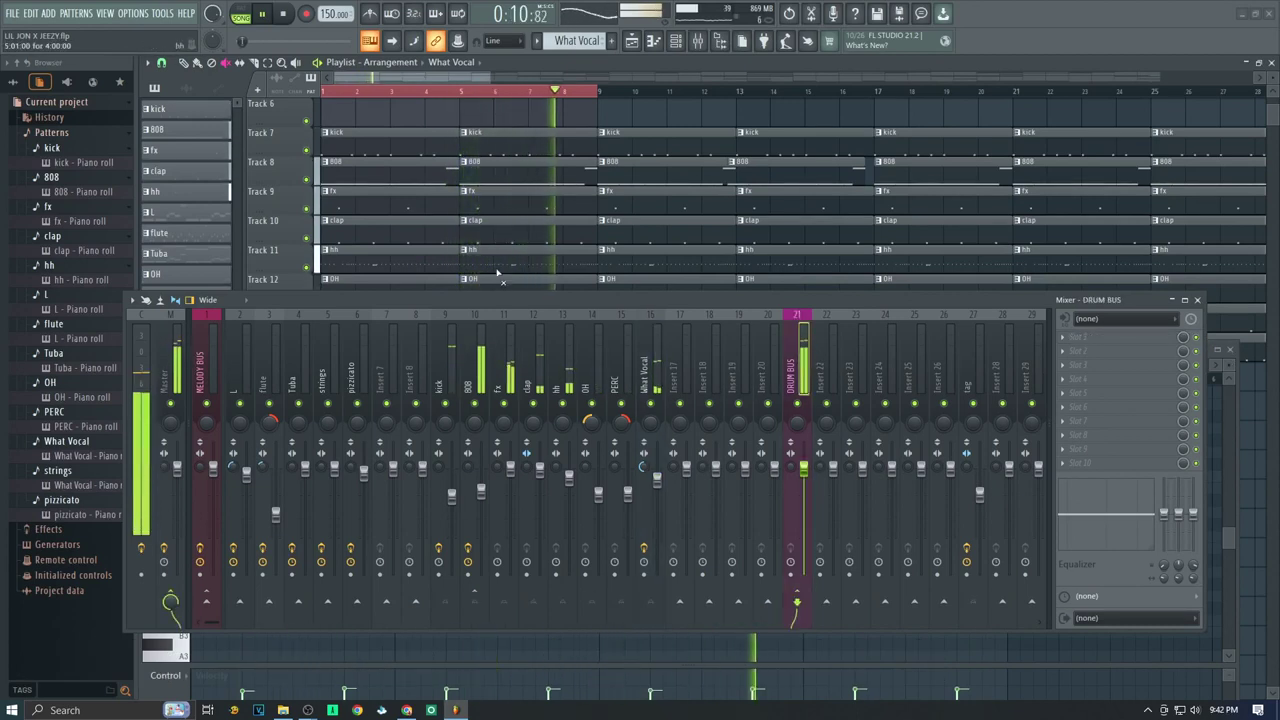
Move the mixer lower to uncover the melody tracks in the playlist and open the Tuba pattern's piano roll
scroll(497, 272, up, 5)
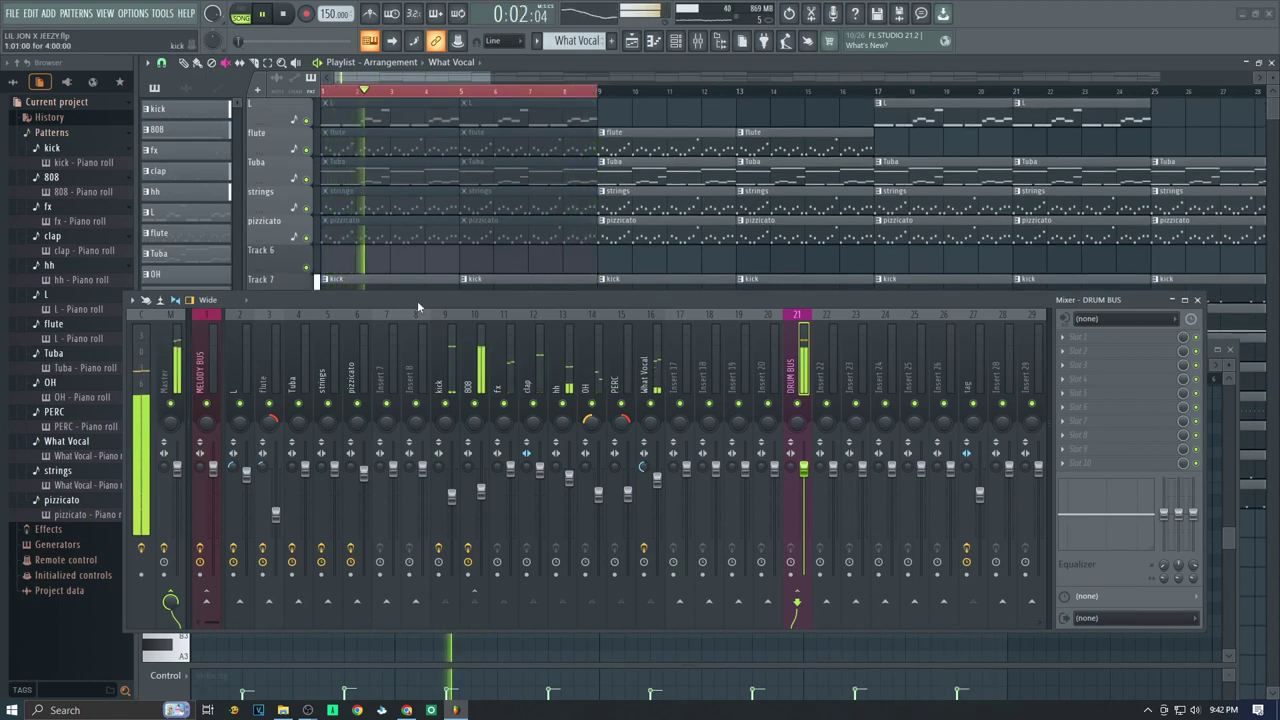
drag(417, 300, 539, 421)
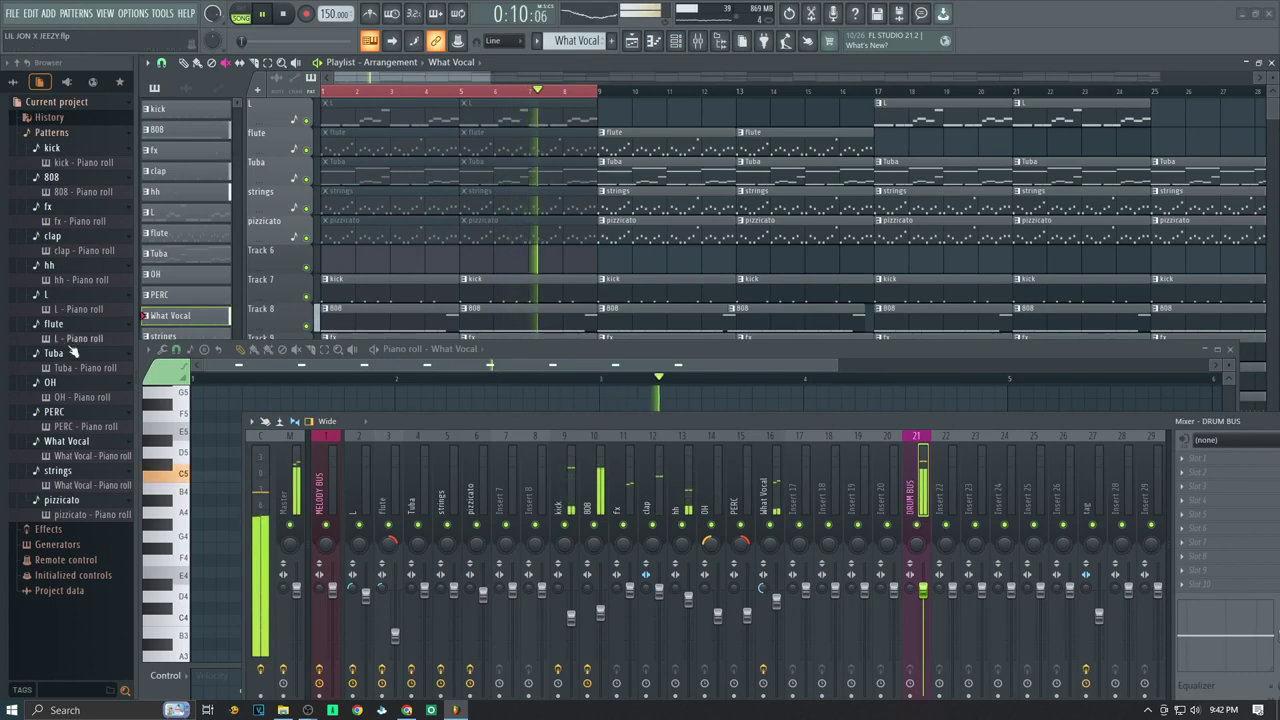
click(84, 383)
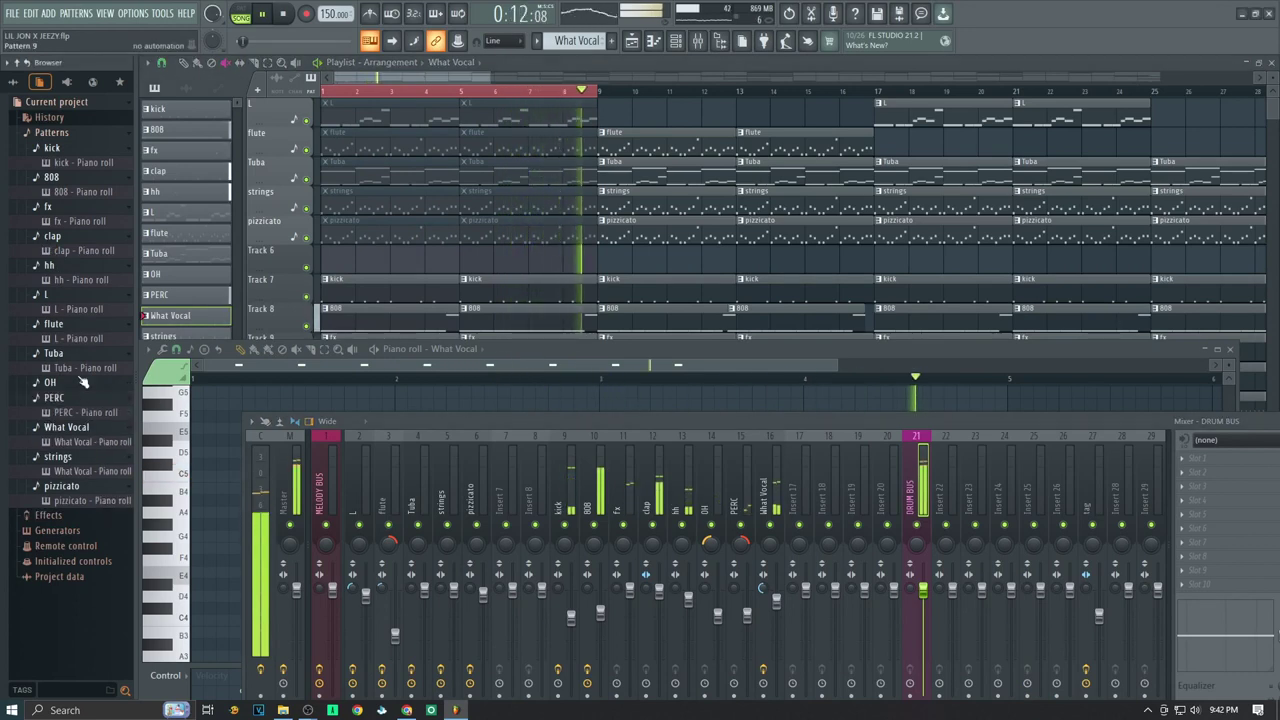
click(85, 368)
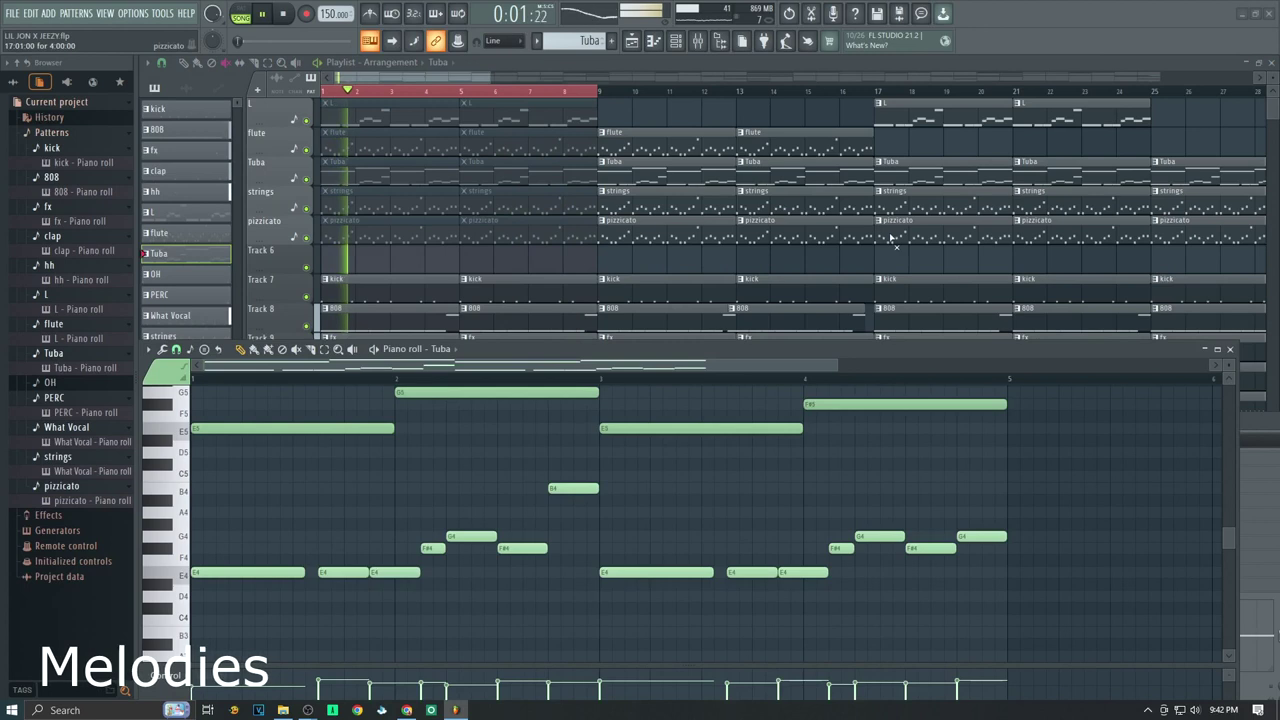
Unmute the Tuba clip at bar 5 in the playlist and look over the pattern's higher notes
scroll(362, 150, down, 1)
scroll(362, 150, up, 1)
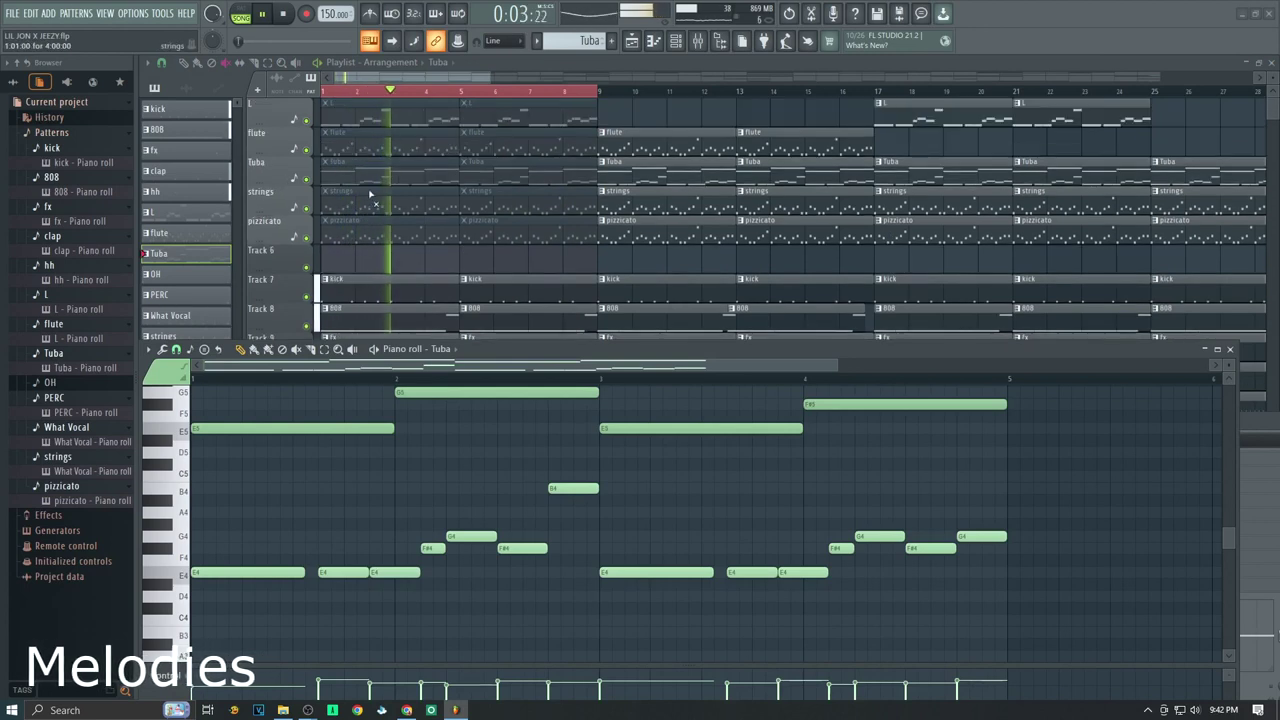
click(547, 180)
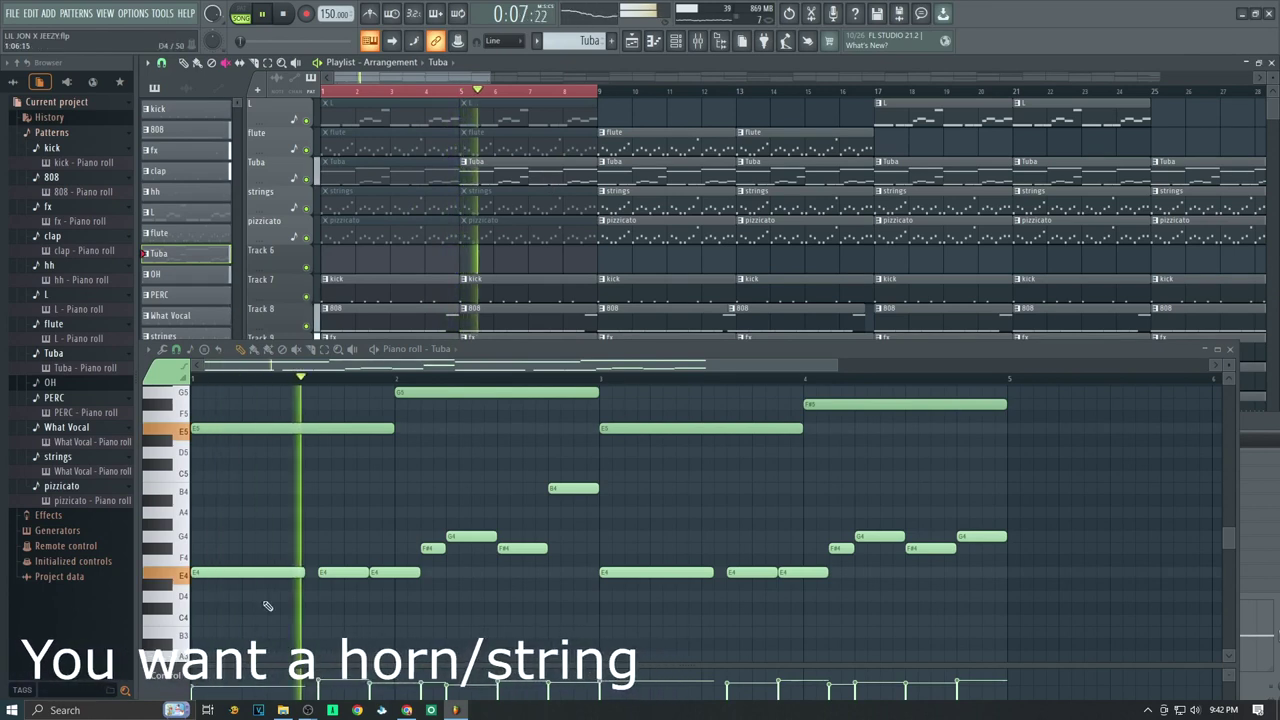
scroll(379, 571, up, 3)
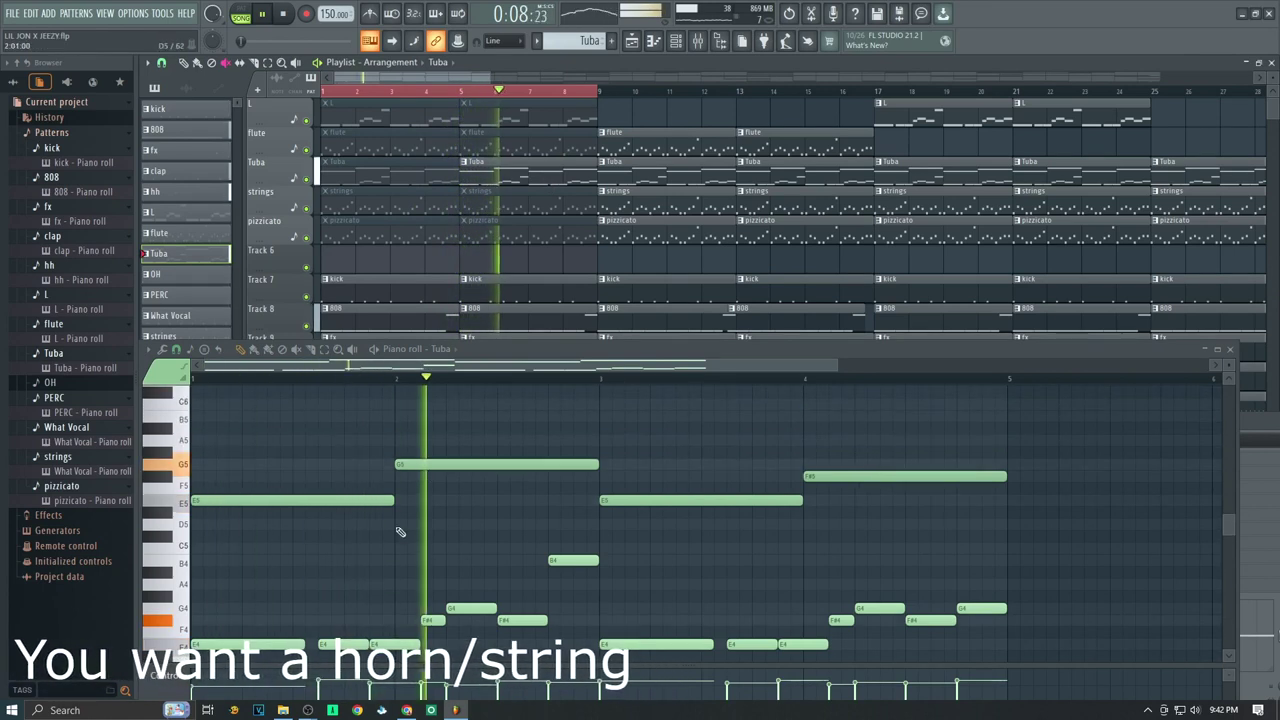
Open the Tuba channel's Solina V instrument and show its Brass & Winds presets
click(676, 41)
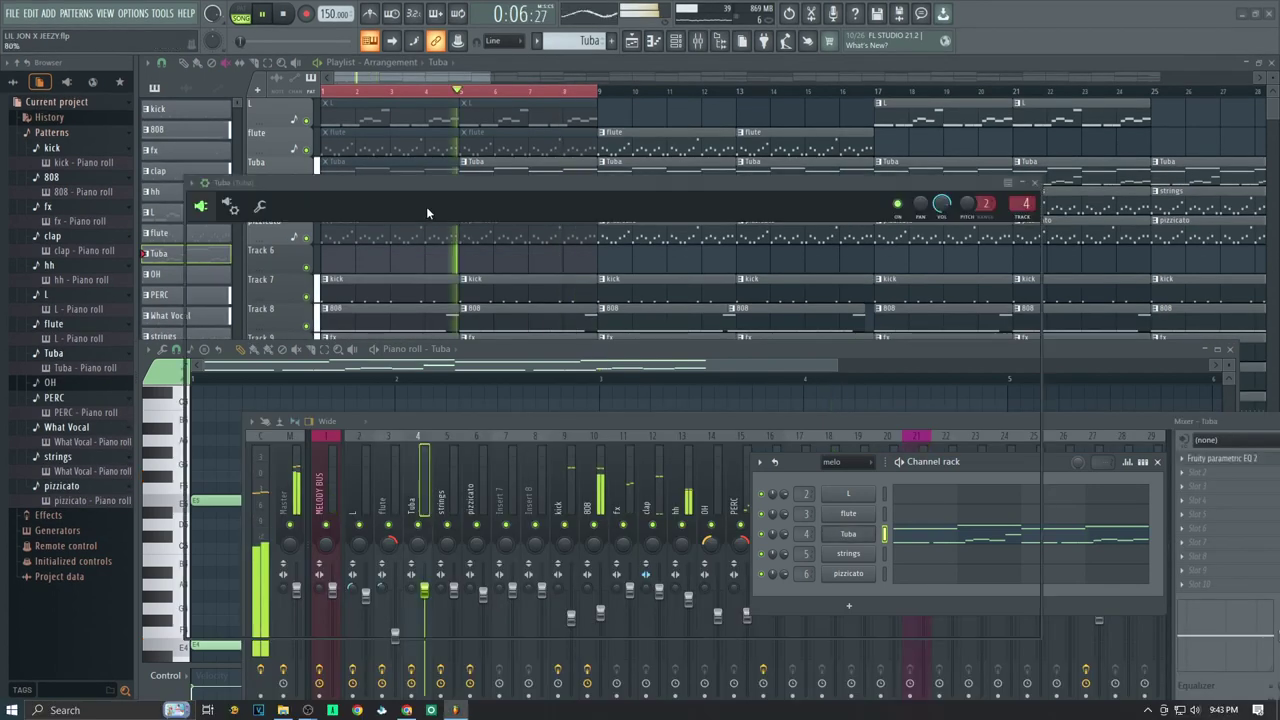
drag(464, 181, 453, 236)
click(594, 285)
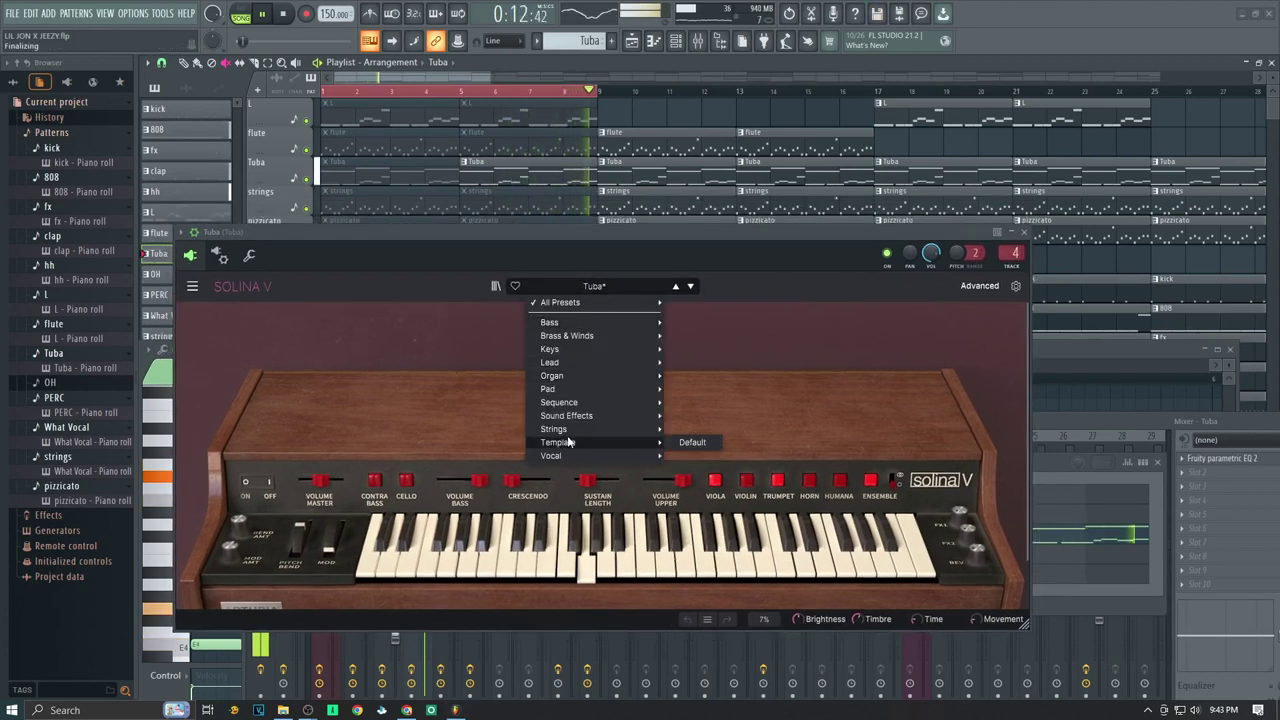
mouse_move(554, 341)
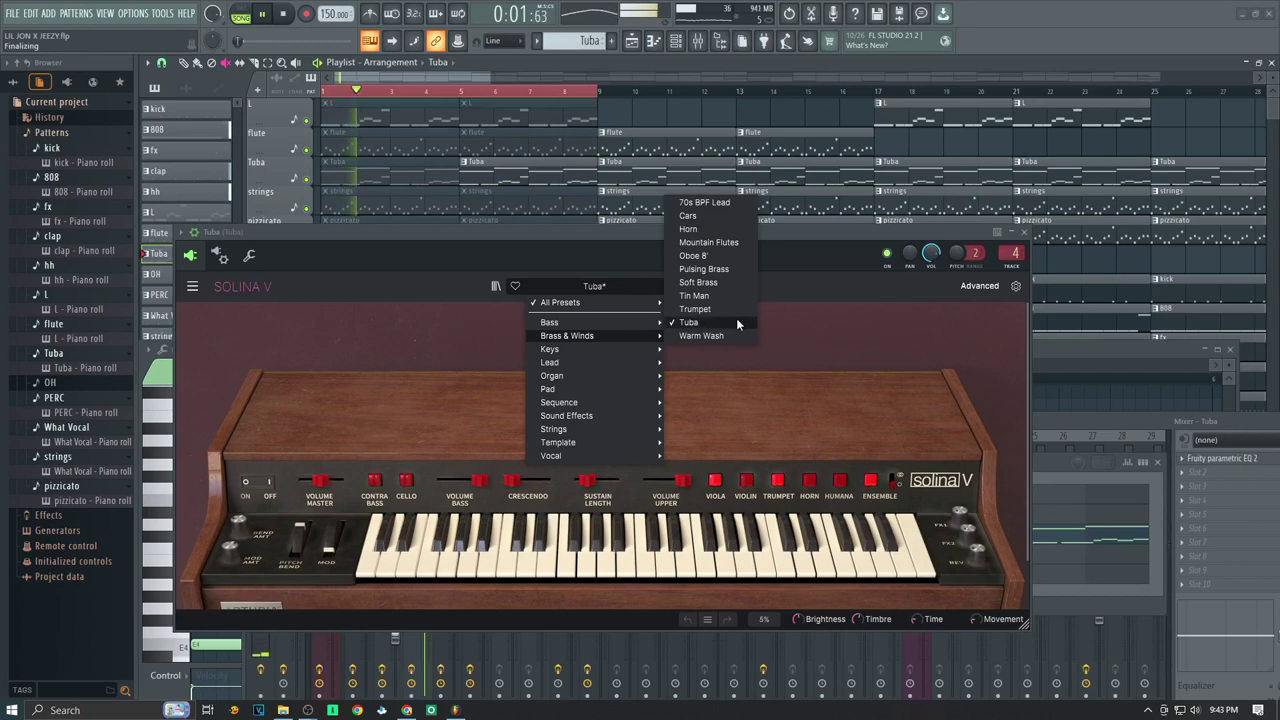
Dismiss the preset list, unmute the Tuba clip at bar 1, and close the Solina V instrument
click(550, 241)
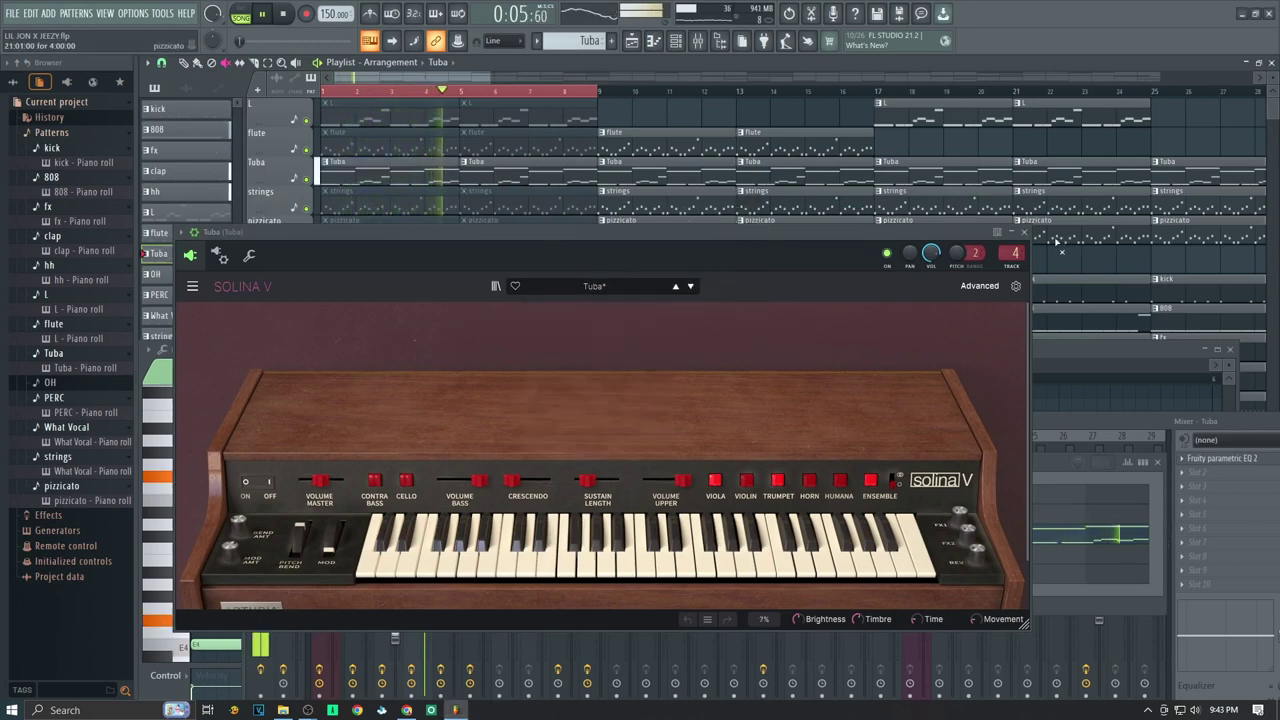
click(1026, 234)
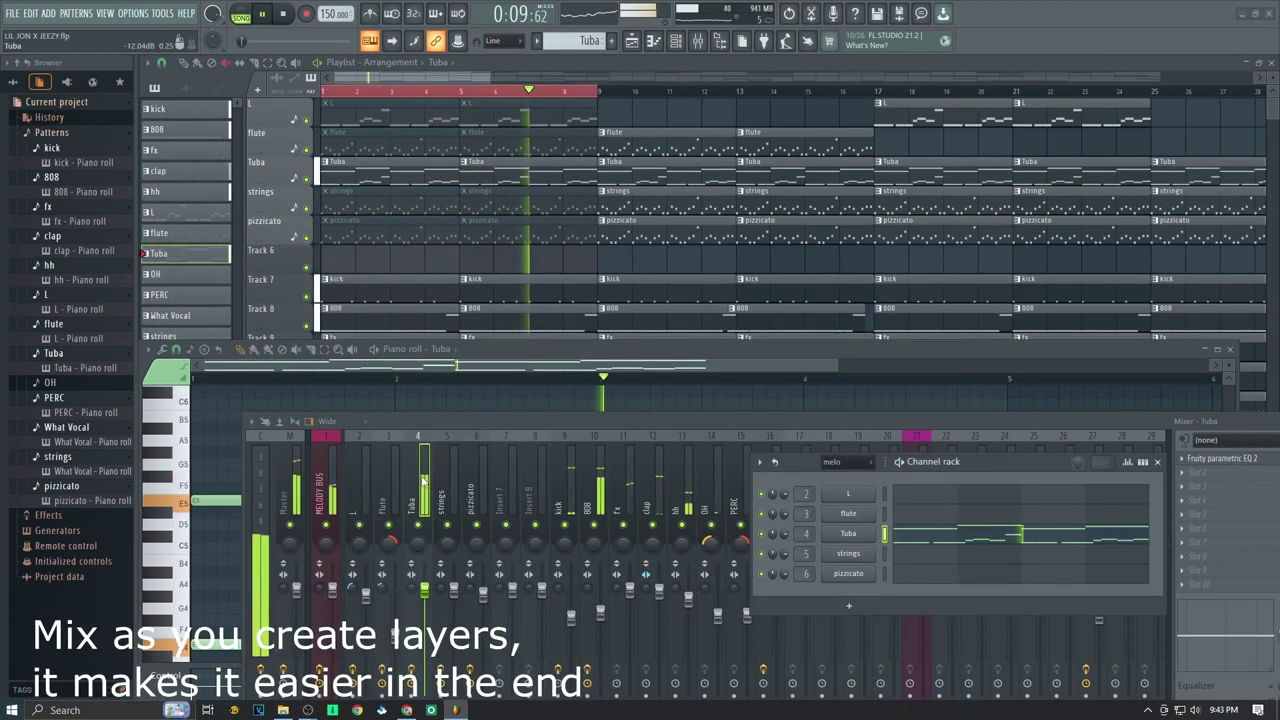
Move the mixer so all its tracks are visible, then inspect and close the Tuba track's Fruity parametric EQ 2
click(463, 423)
drag(461, 417, 340, 378)
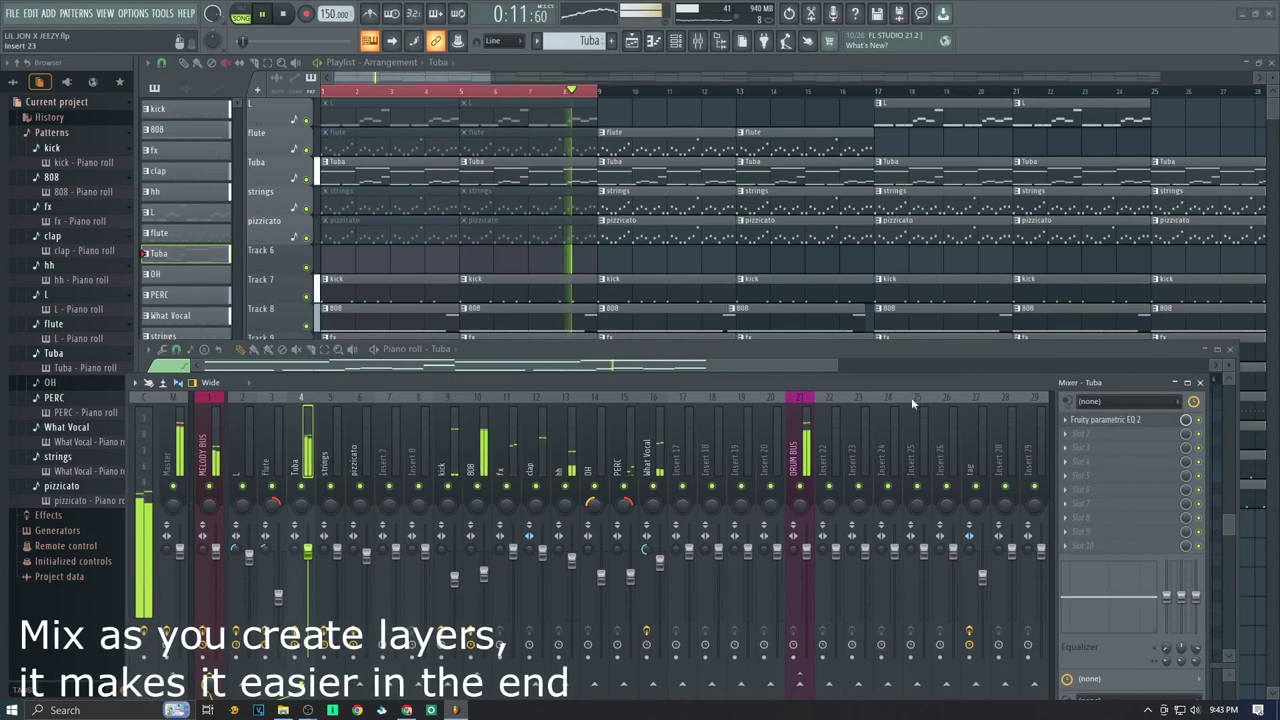
click(1148, 421)
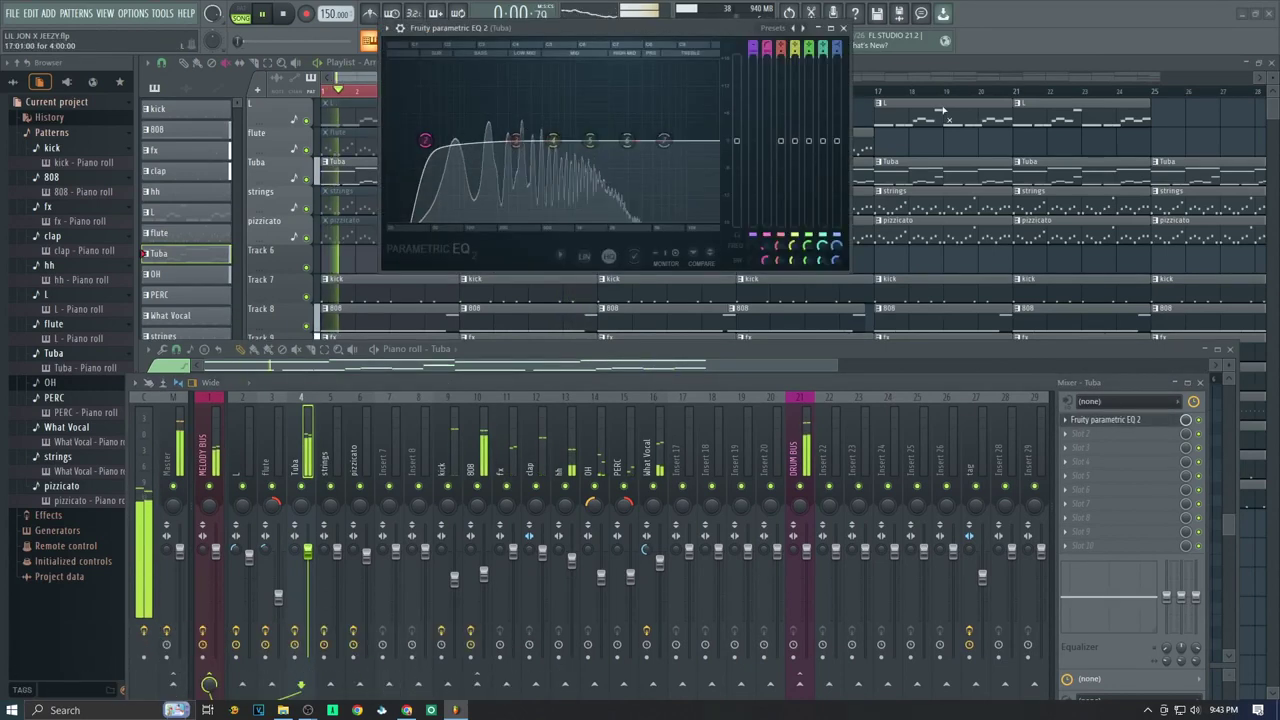
click(843, 28)
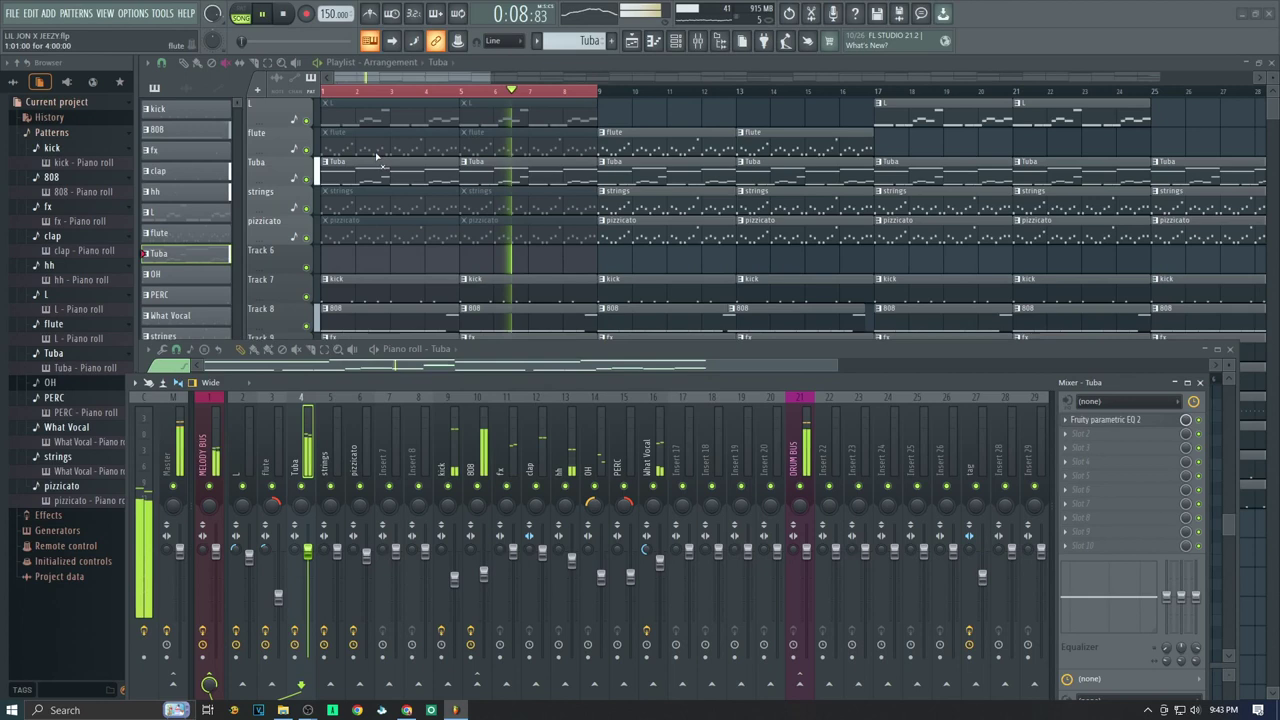
Unmute the pizzicato clips at bars 1 and 5 and open the pizzicato pattern's piano roll
click(372, 234)
click(479, 238)
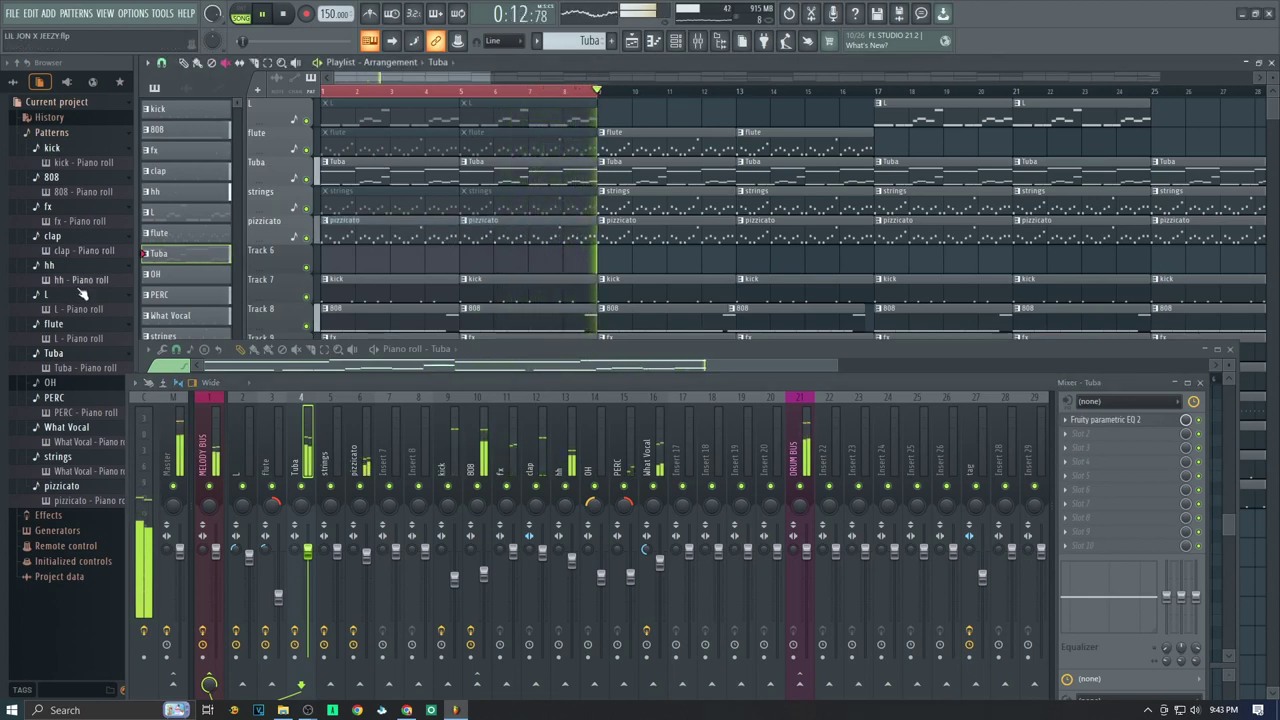
click(80, 502)
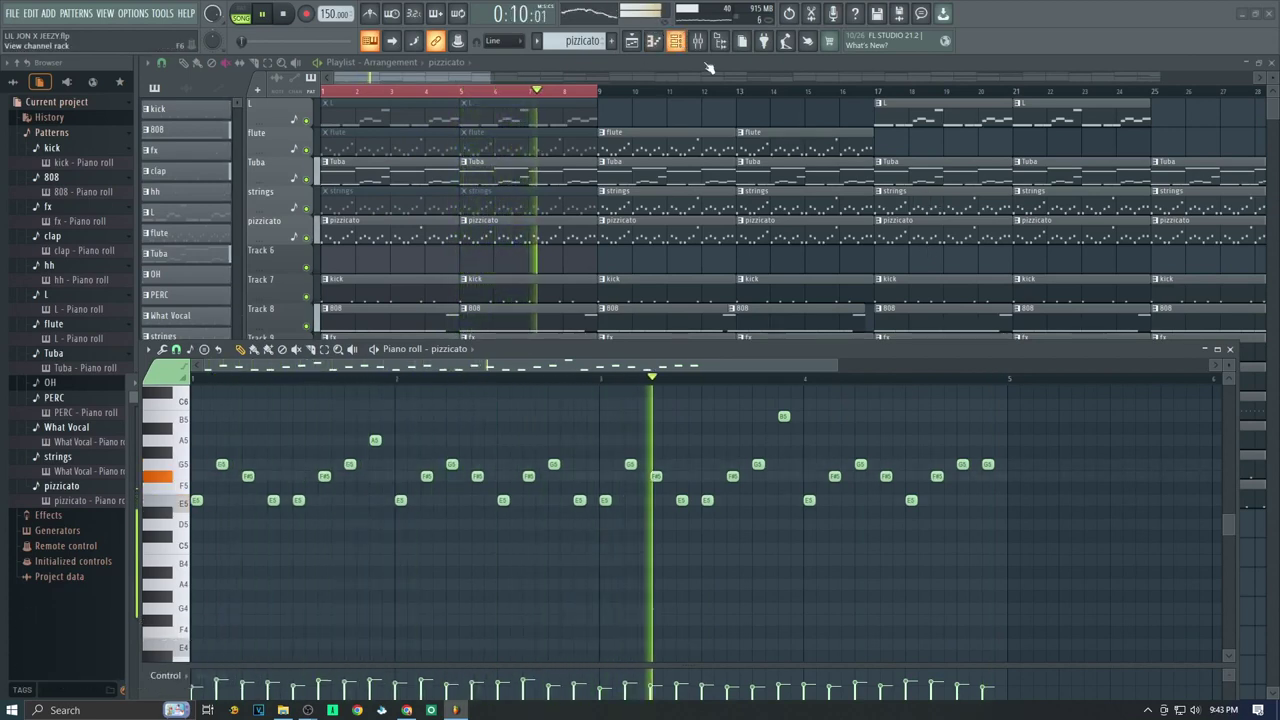
Open the pizzicato channel's Xpand!2 instrument, show the 014 Strings presets for part A, and close the instrument
click(656, 41)
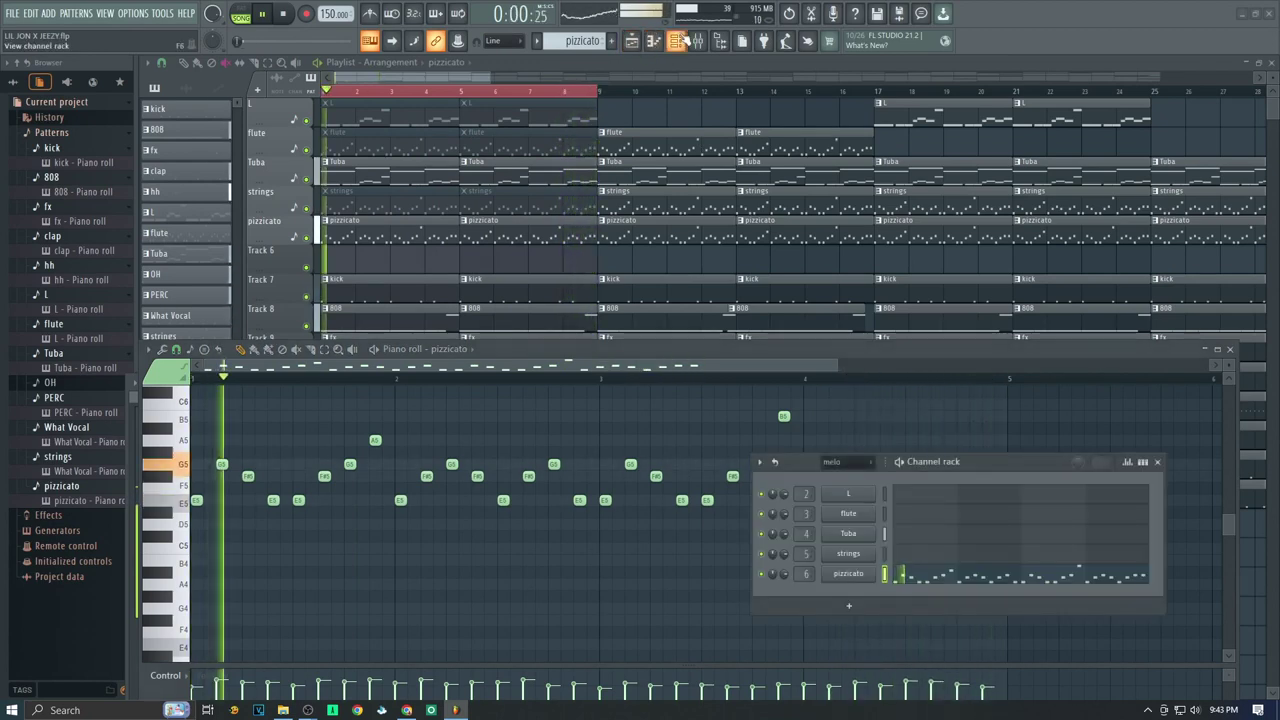
click(848, 574)
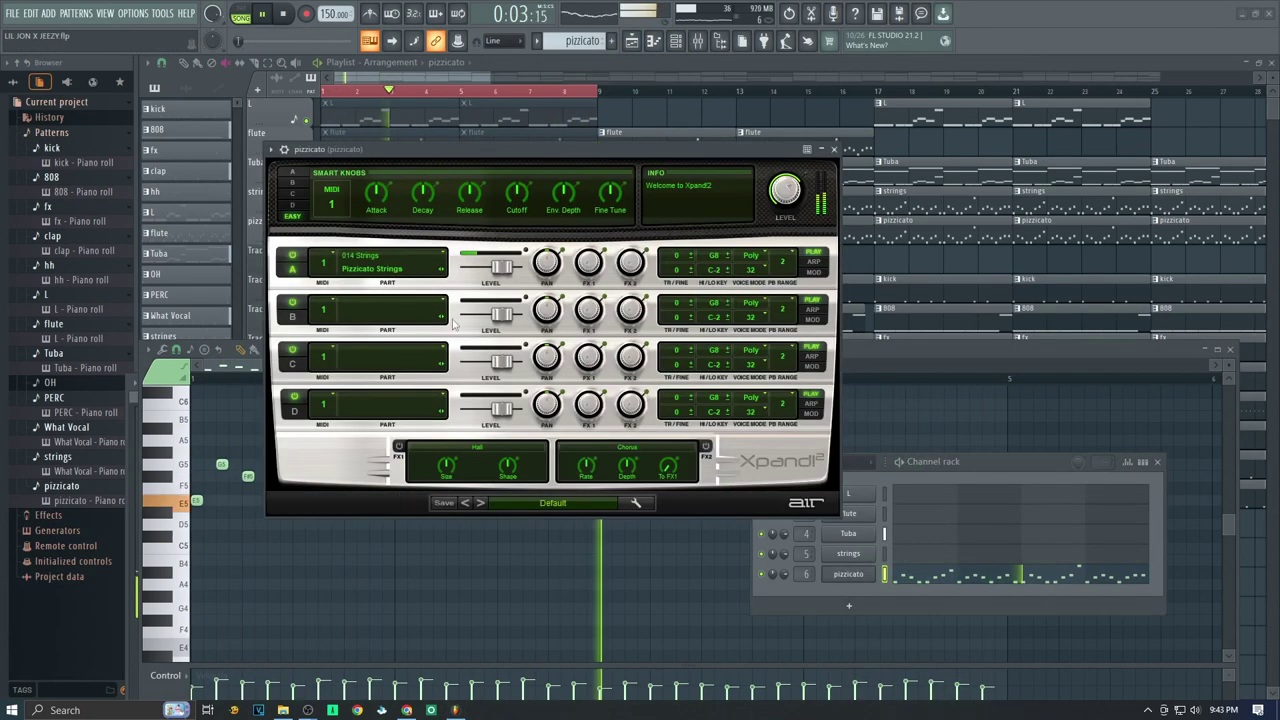
click(373, 255)
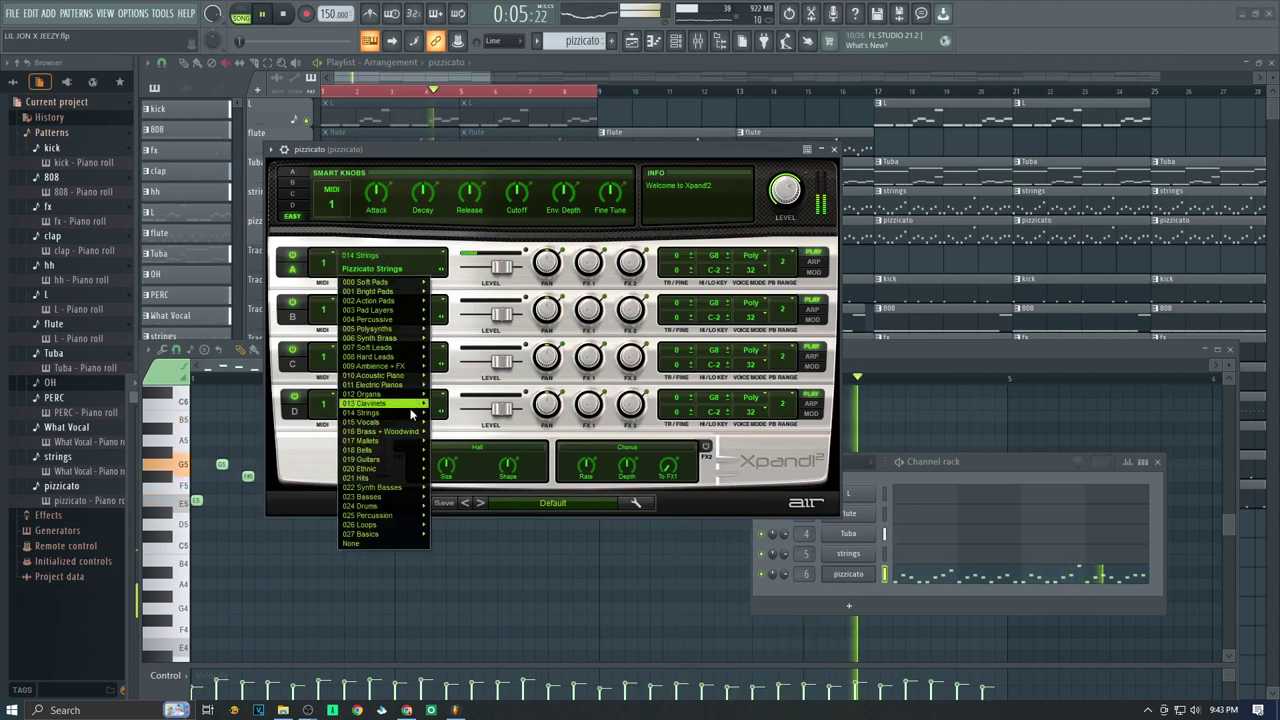
mouse_move(400, 412)
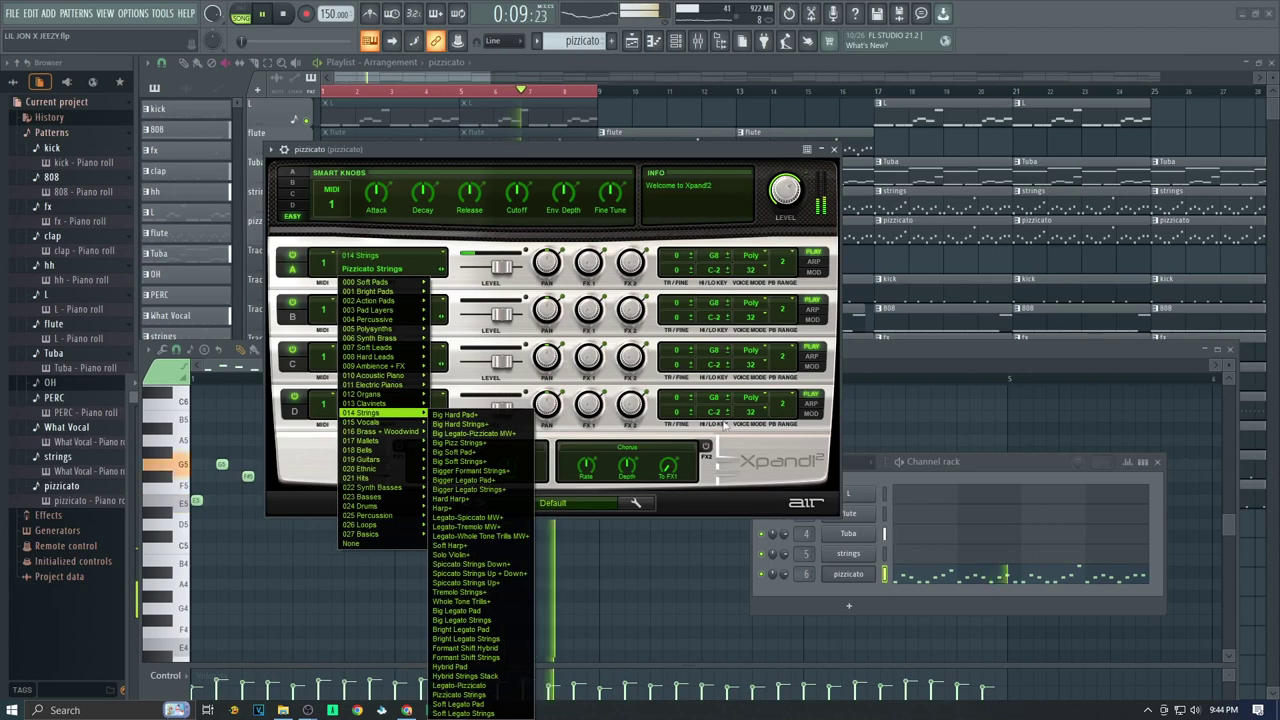
click(1086, 62)
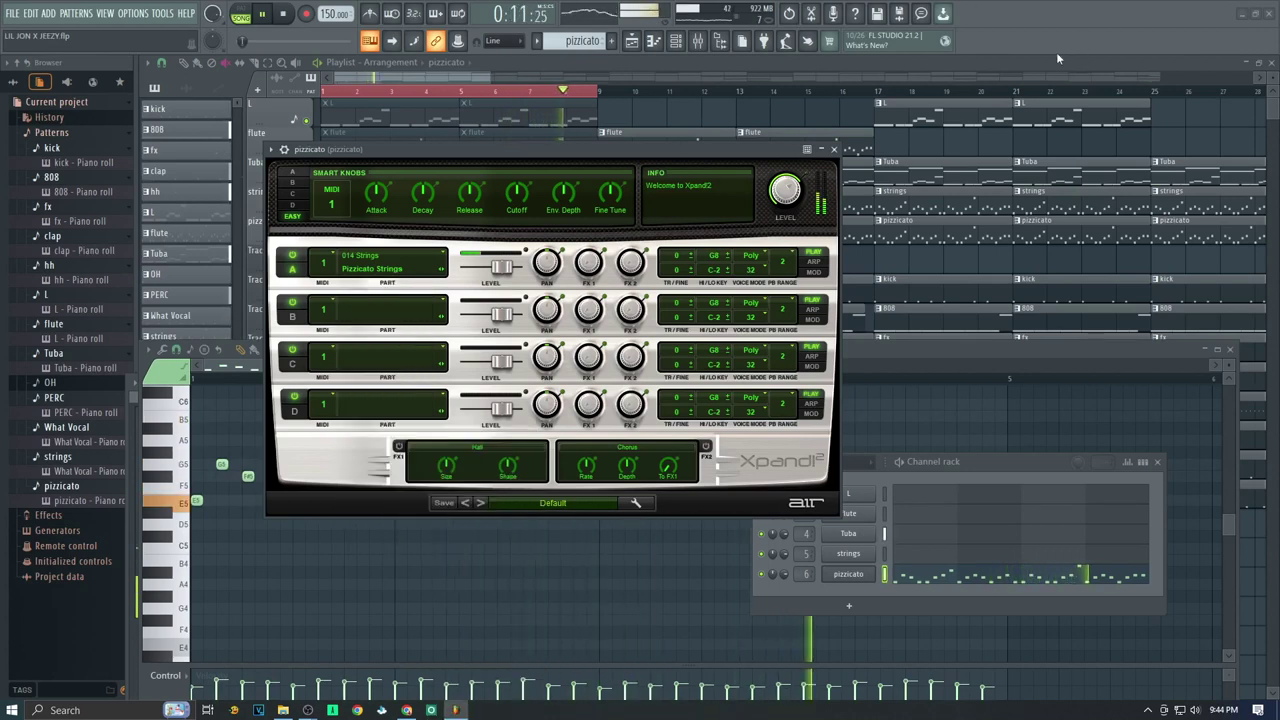
click(835, 150)
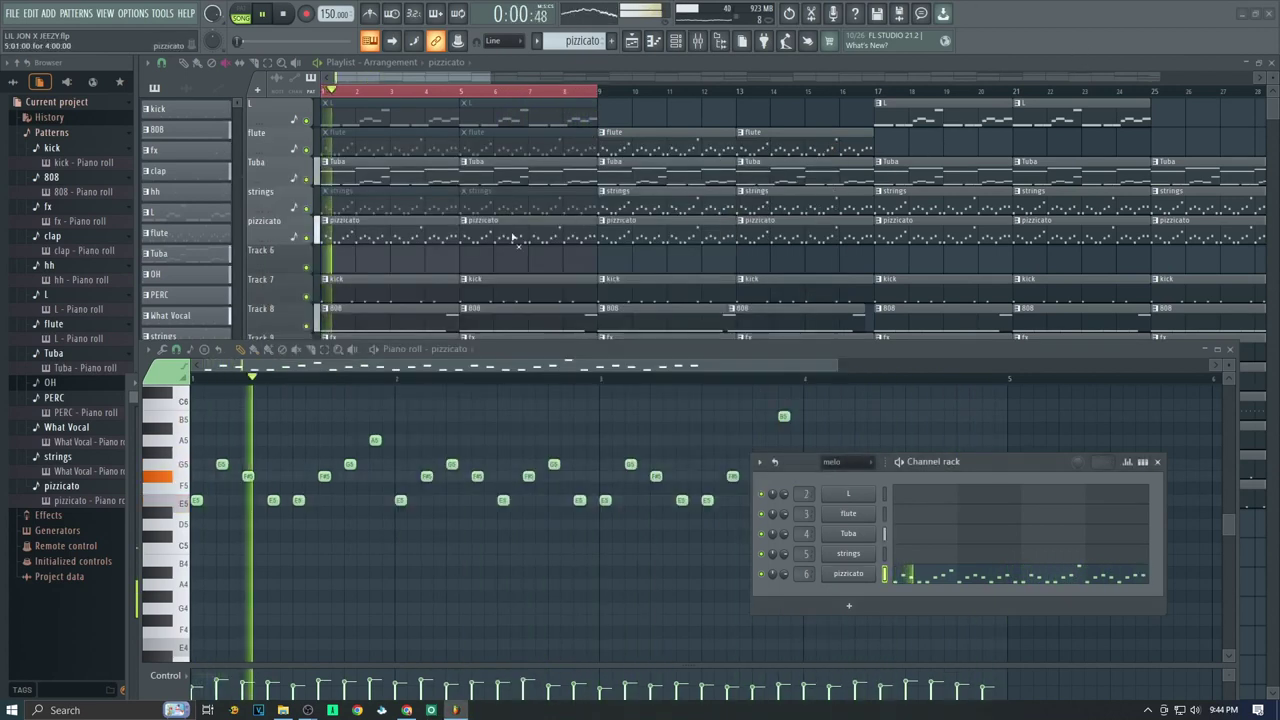
Unmute the strings clips at bars 1 and 5 and show the strings pattern's notes in the piano roll
click(466, 207)
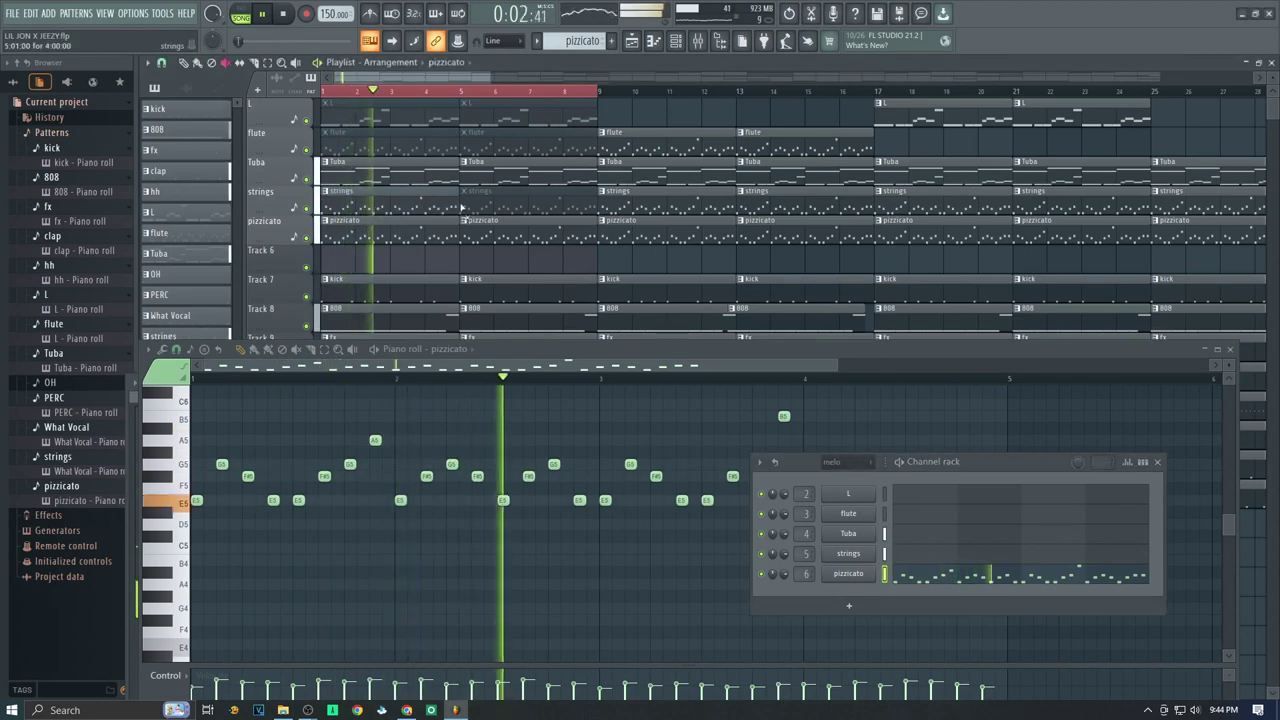
click(84, 473)
click(84, 474)
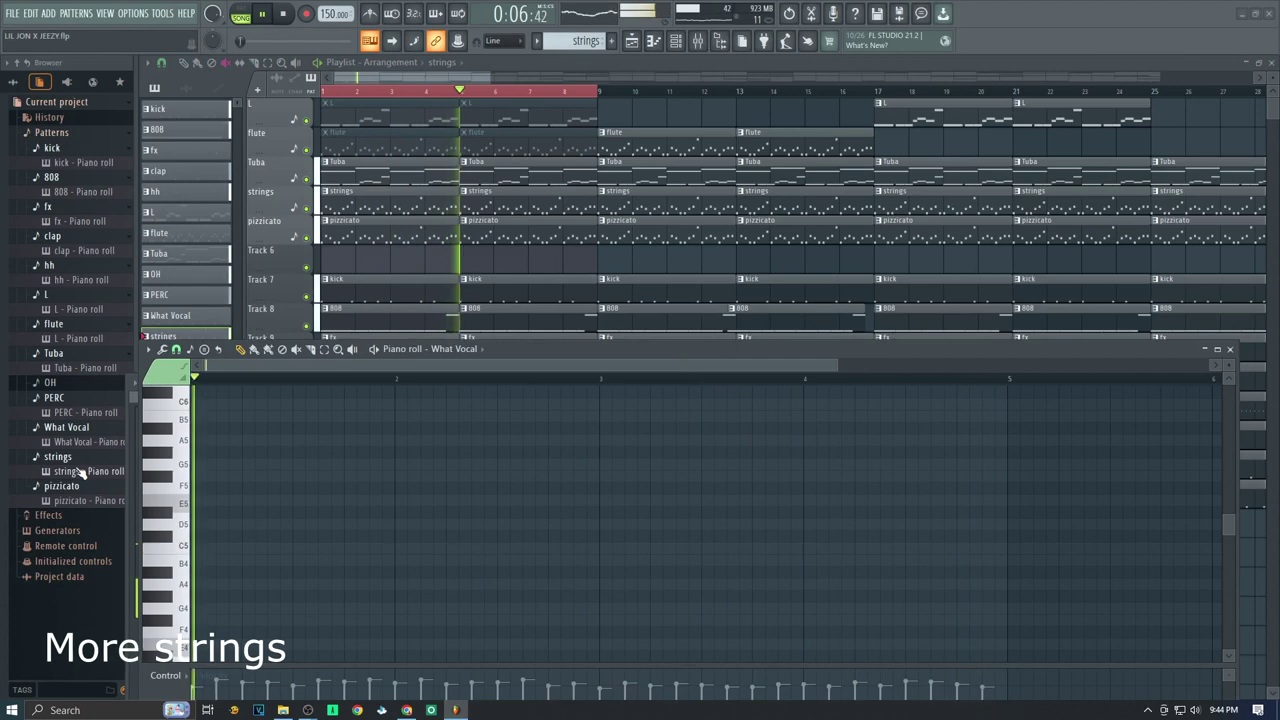
scroll(494, 424, up, 5)
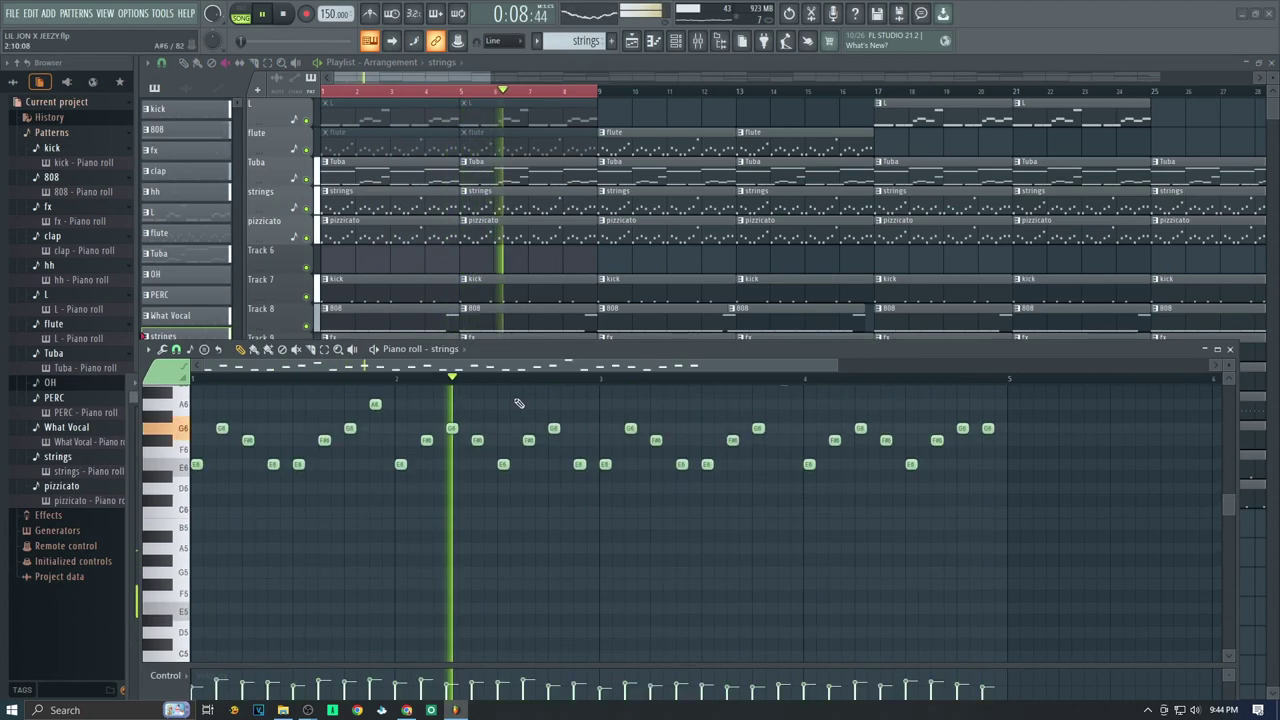
Open the strings channel's Emulator II V instrument, show its Strings presets with Bkwrd Strings selected, and close the instrument
click(675, 41)
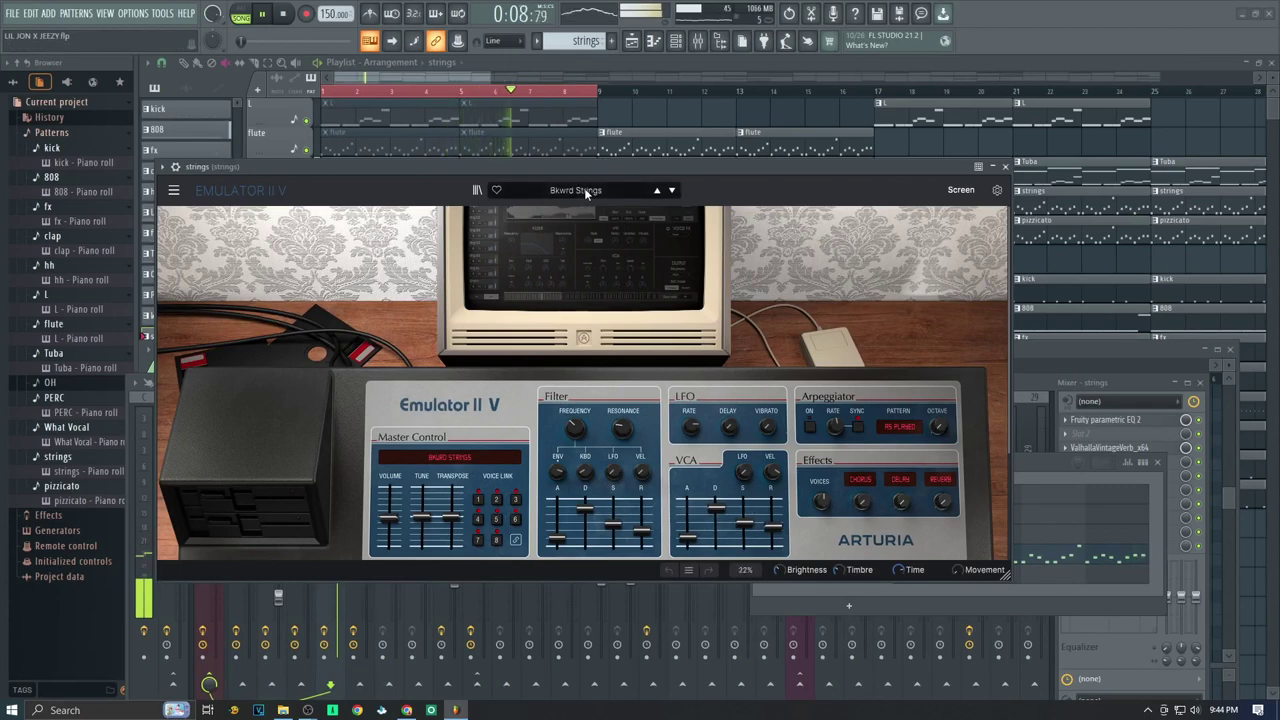
click(587, 193)
mouse_move(580, 280)
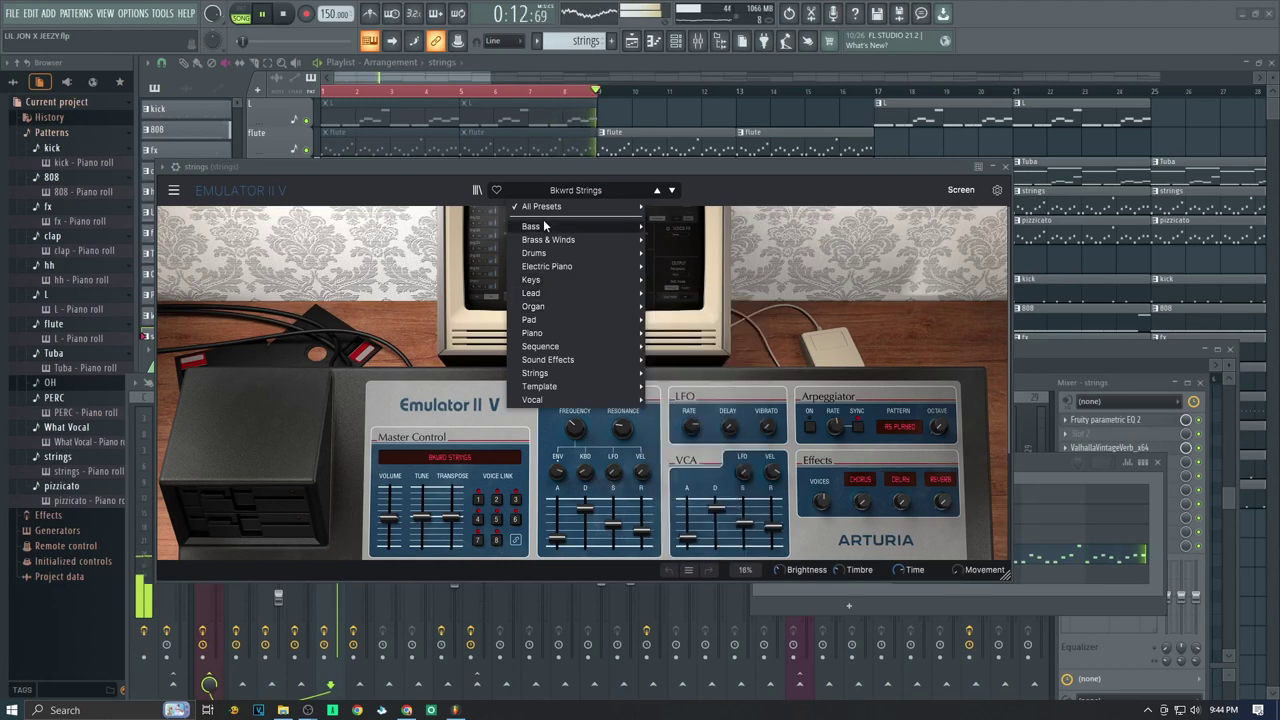
click(538, 172)
drag(543, 172, 567, 318)
click(581, 333)
mouse_move(568, 530)
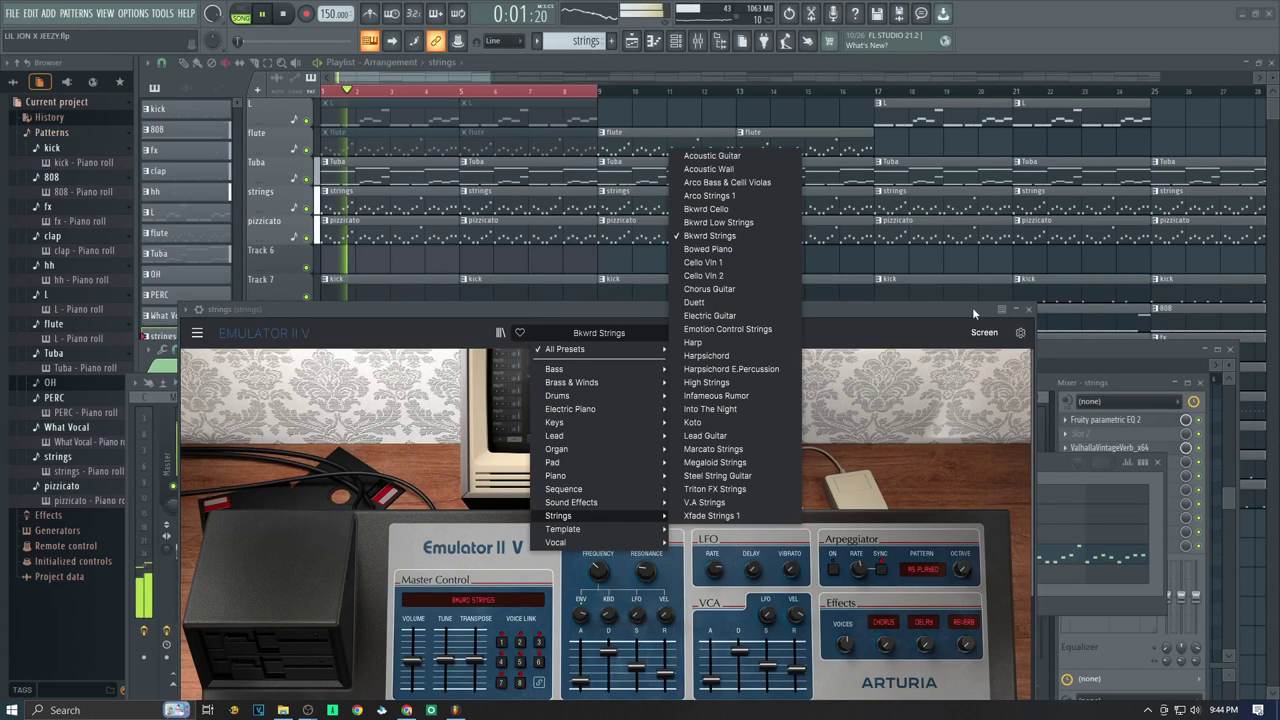
click(945, 308)
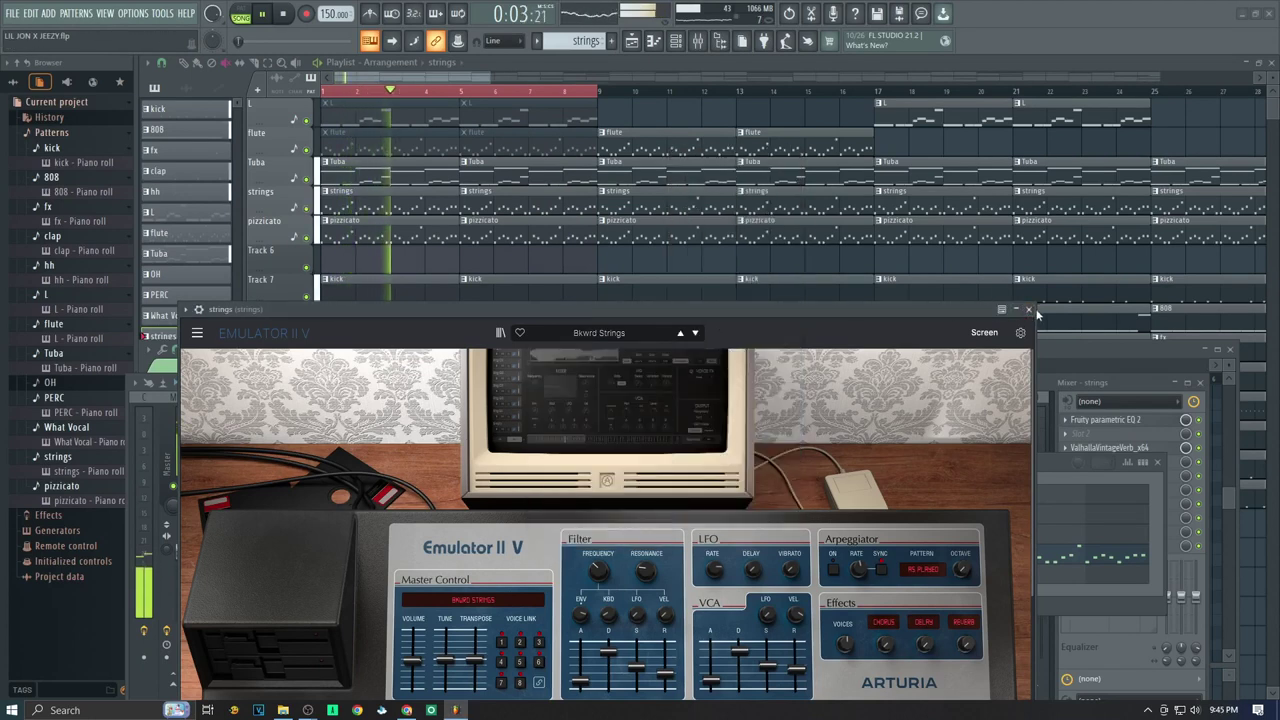
click(1029, 310)
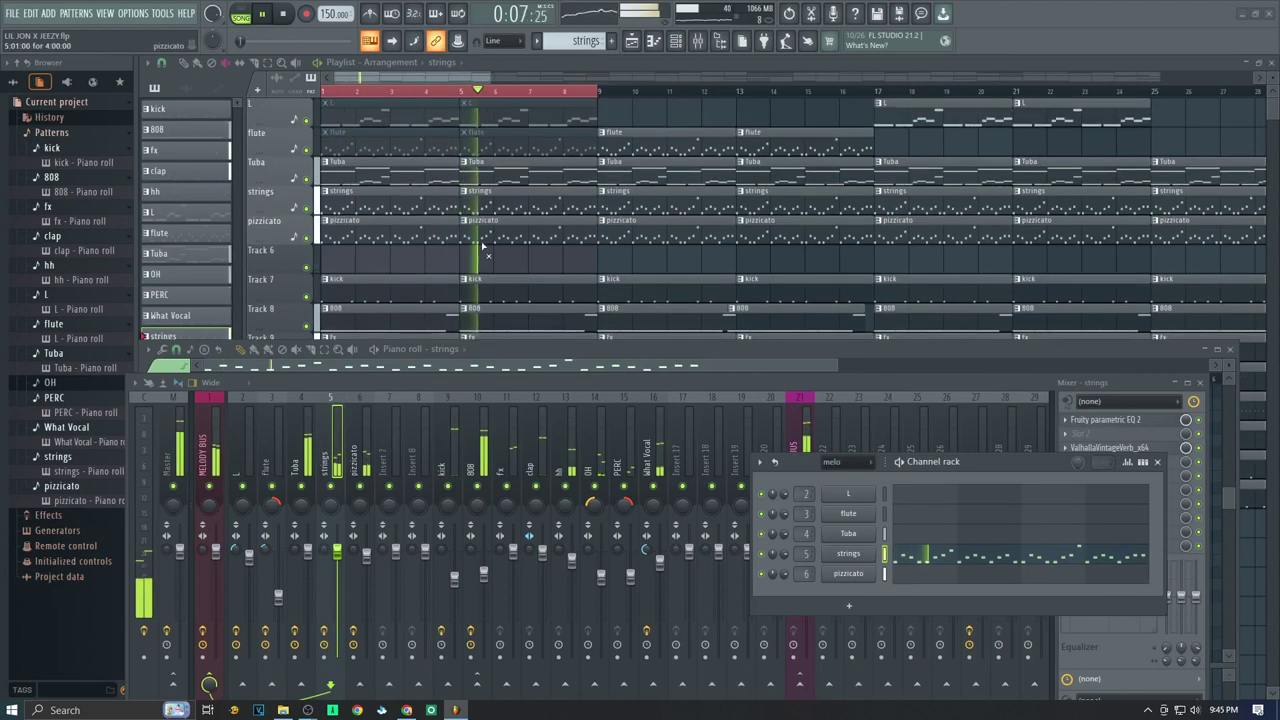
Unmute the flute clips at bars 1 and 5 and show the flute pattern's notes in the piano roll
click(386, 146)
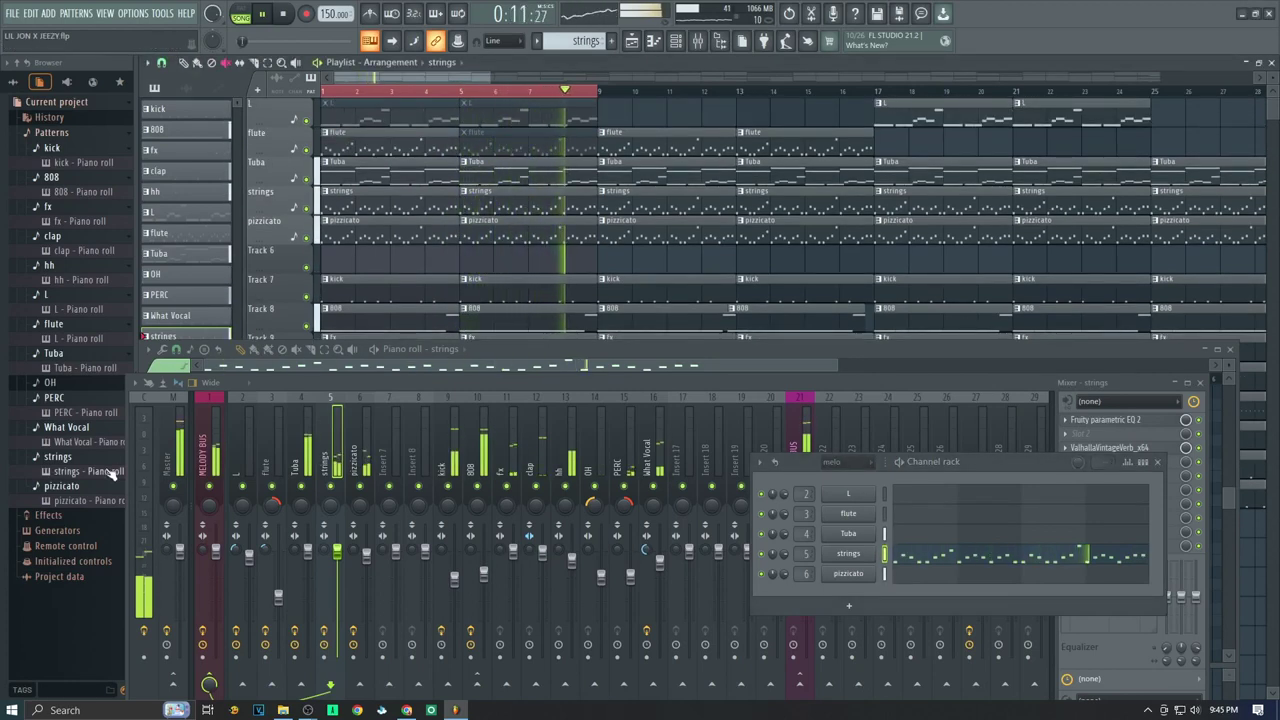
click(66, 339)
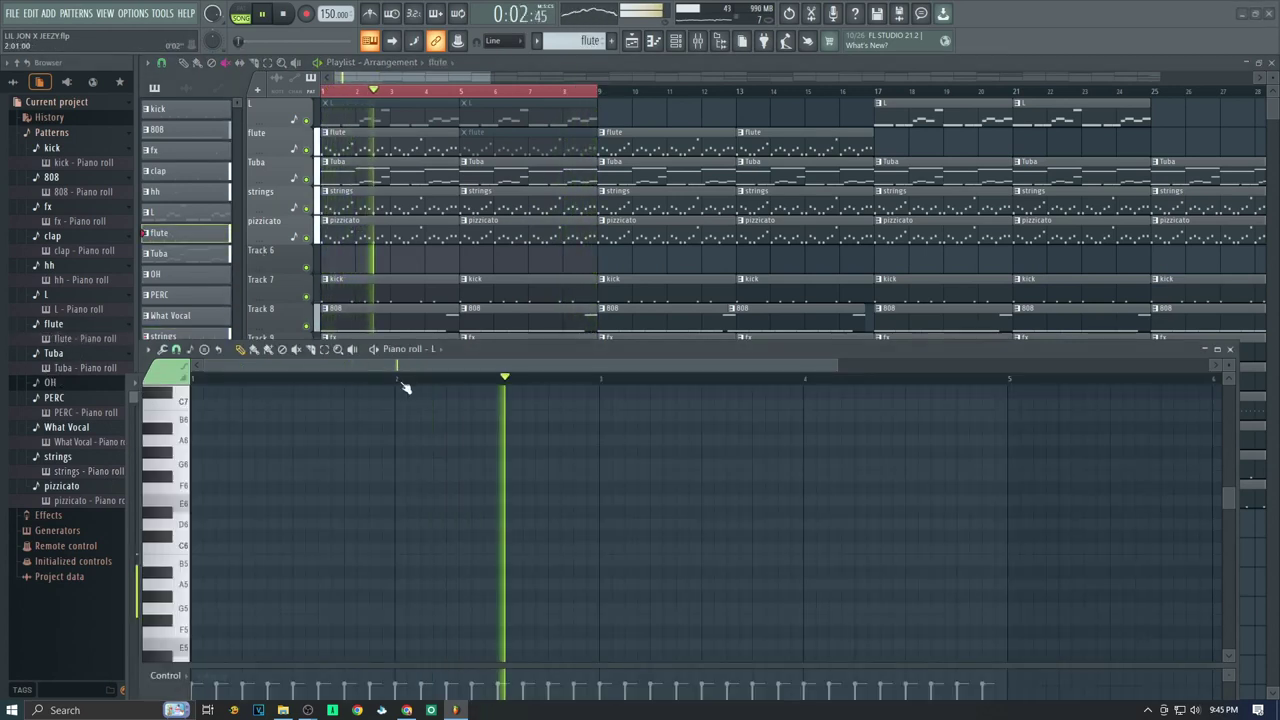
scroll(551, 520, up, 10)
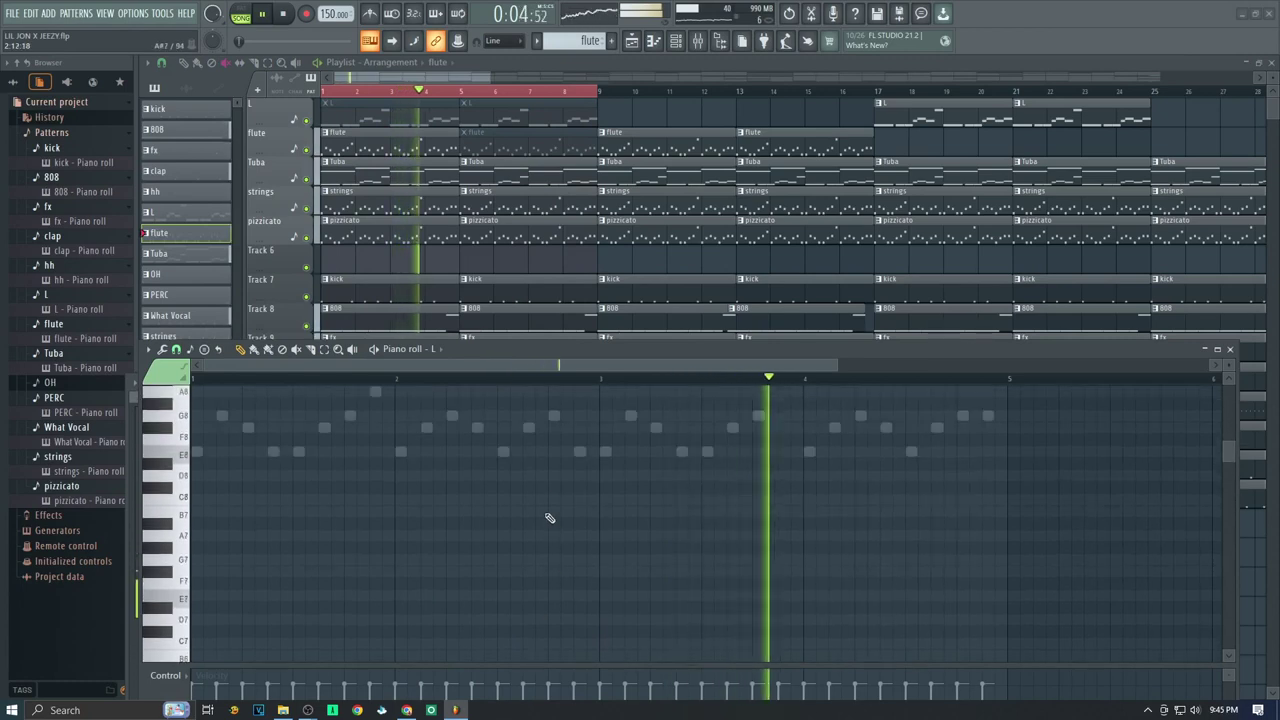
click(69, 342)
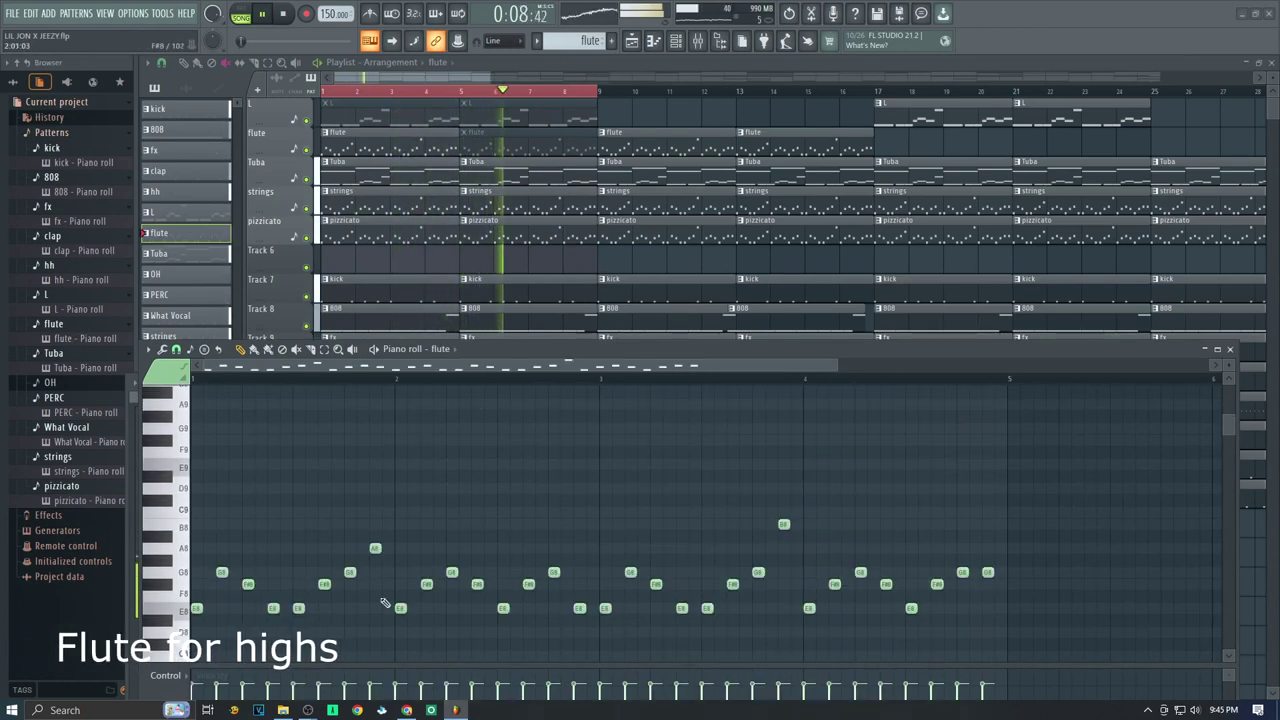
scroll(384, 600, down, 1)
scroll(345, 473, up, 1)
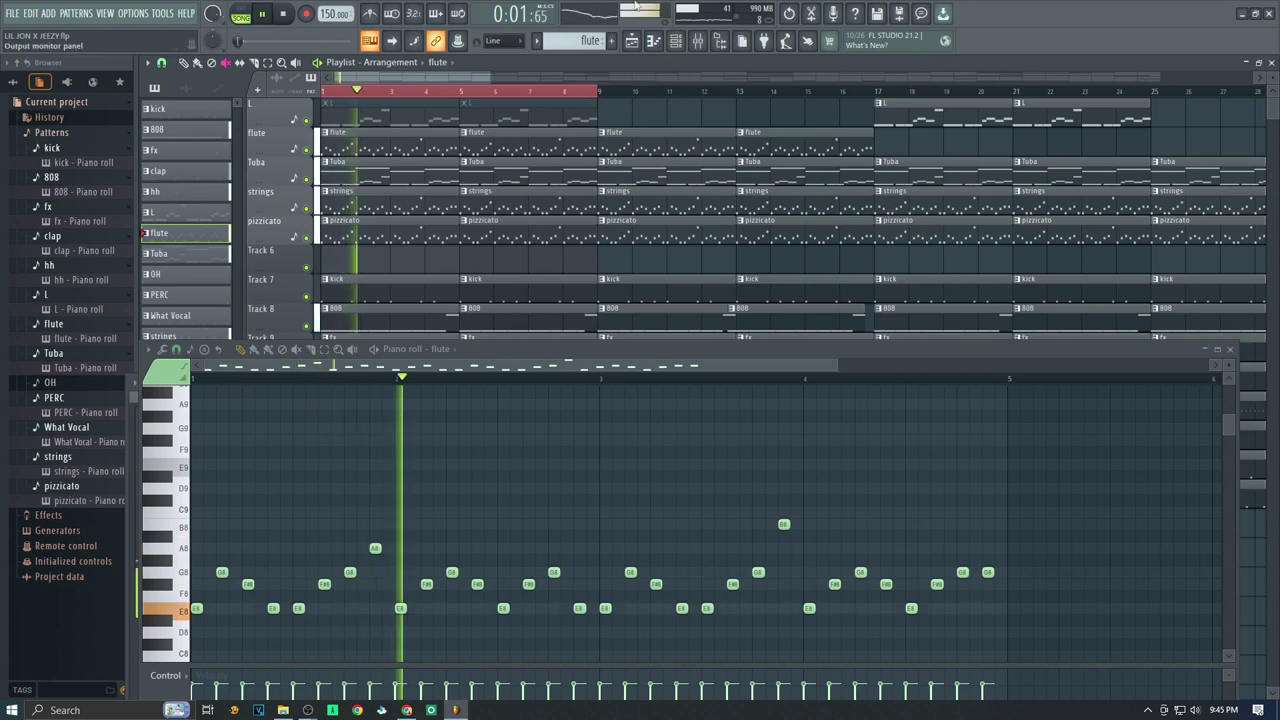
Open the flute channel's Hybrid 3 instrument, show 74 Ancient Flute Lead among the 19 Soft Leads presets, and close the instrument
key(F6)
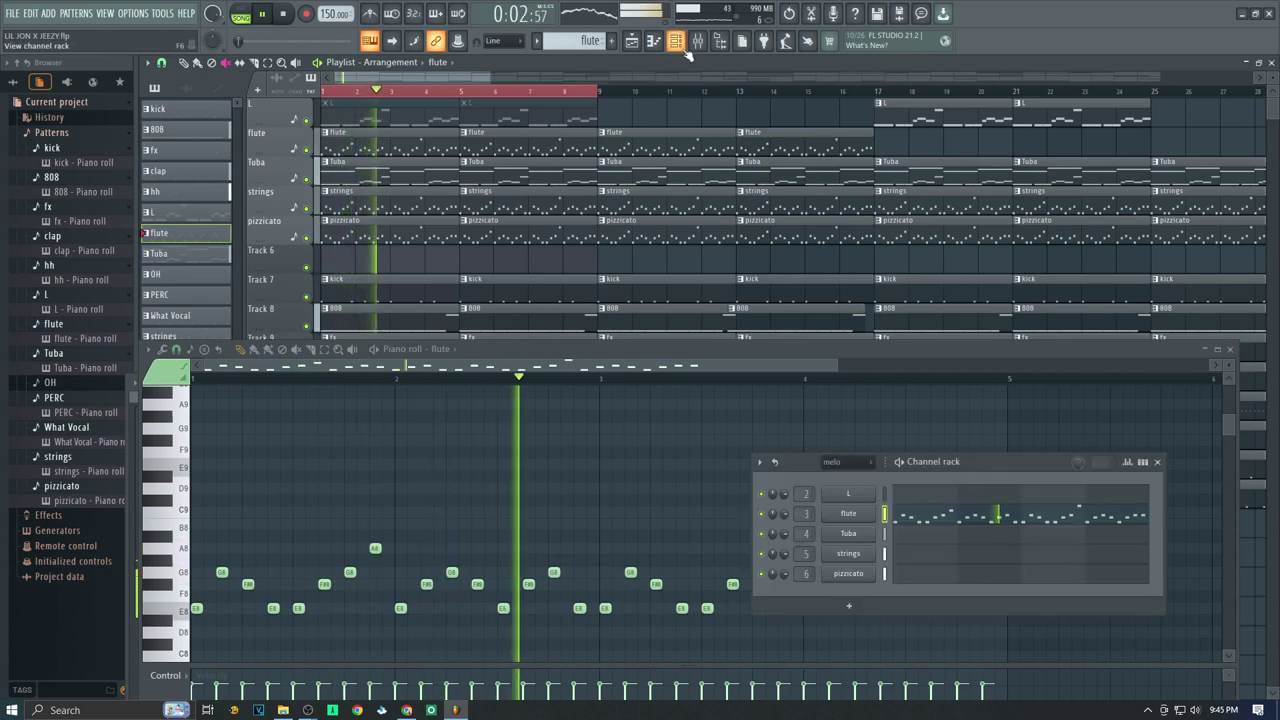
click(847, 516)
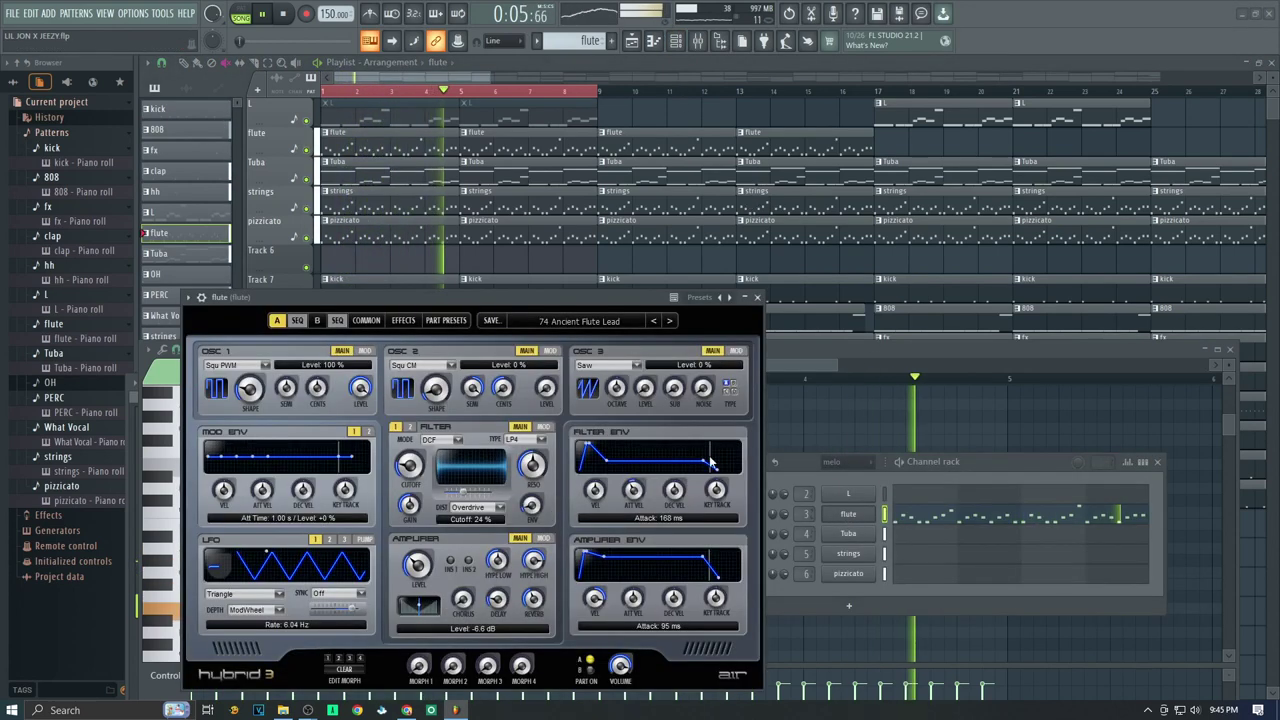
click(603, 322)
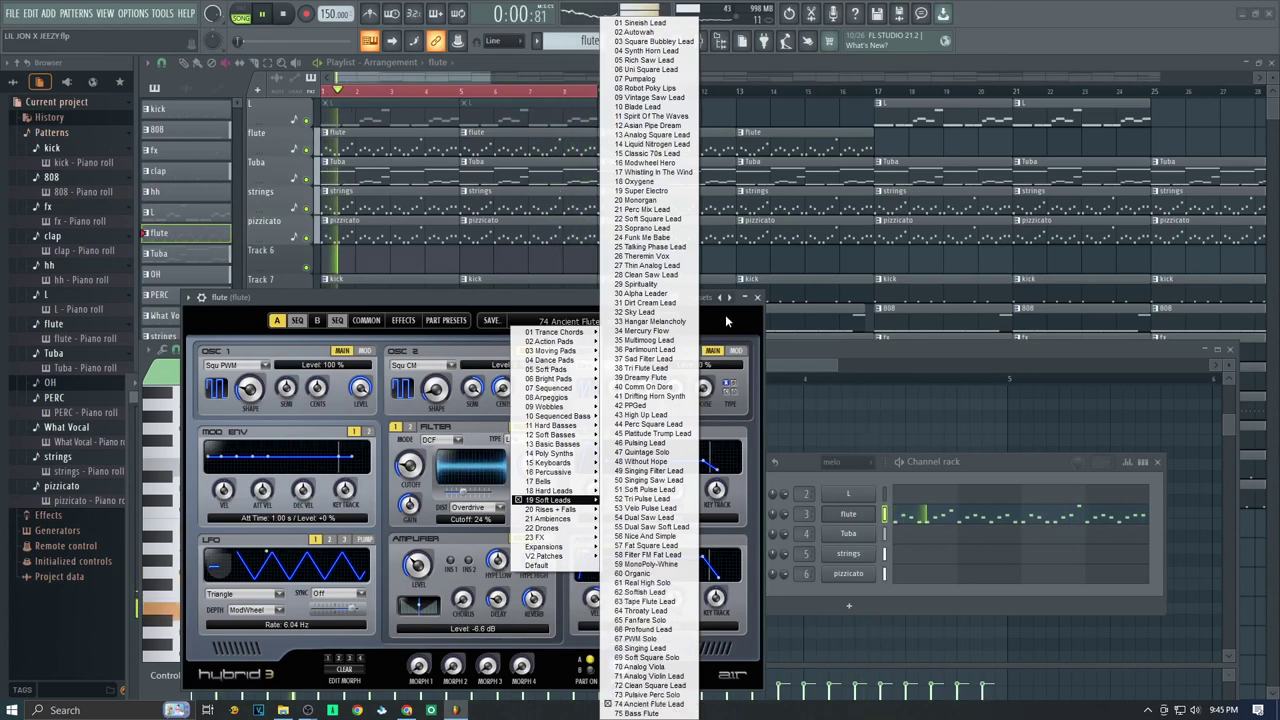
click(553, 305)
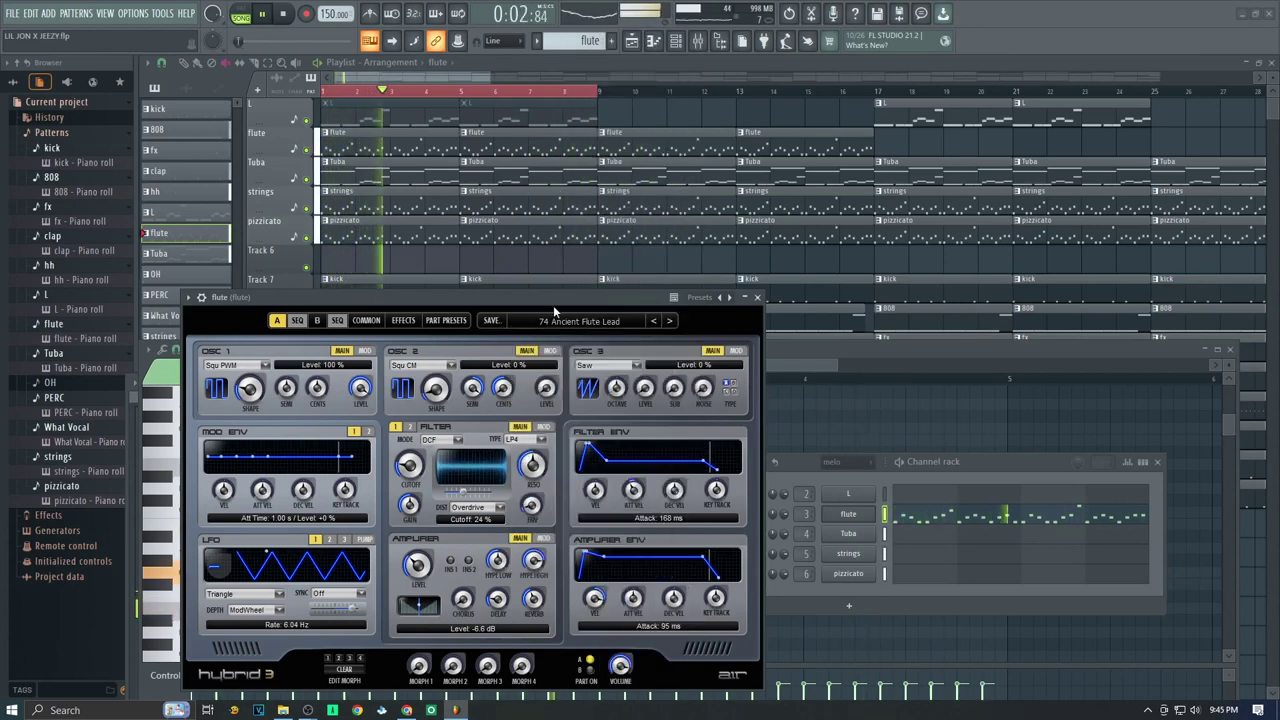
click(744, 298)
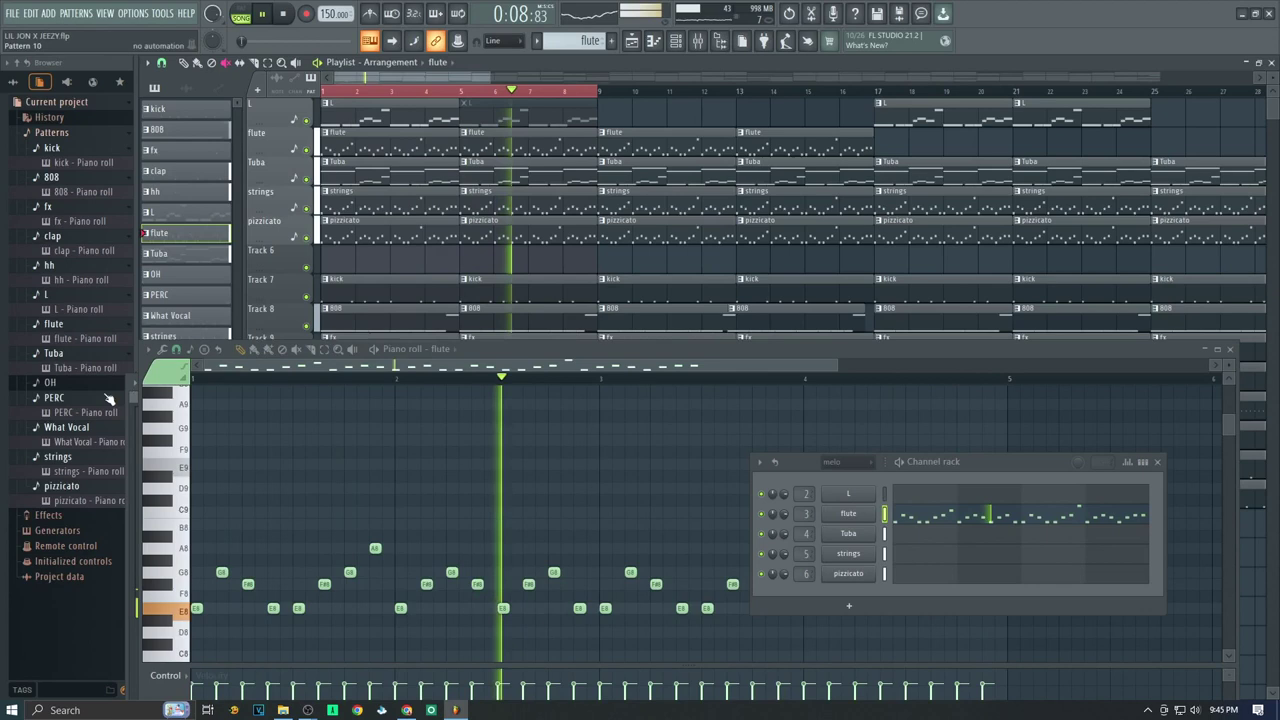
Unmute the L clips at bars 1 and 5 and show the L pattern's lead notes in the piano roll
click(70, 307)
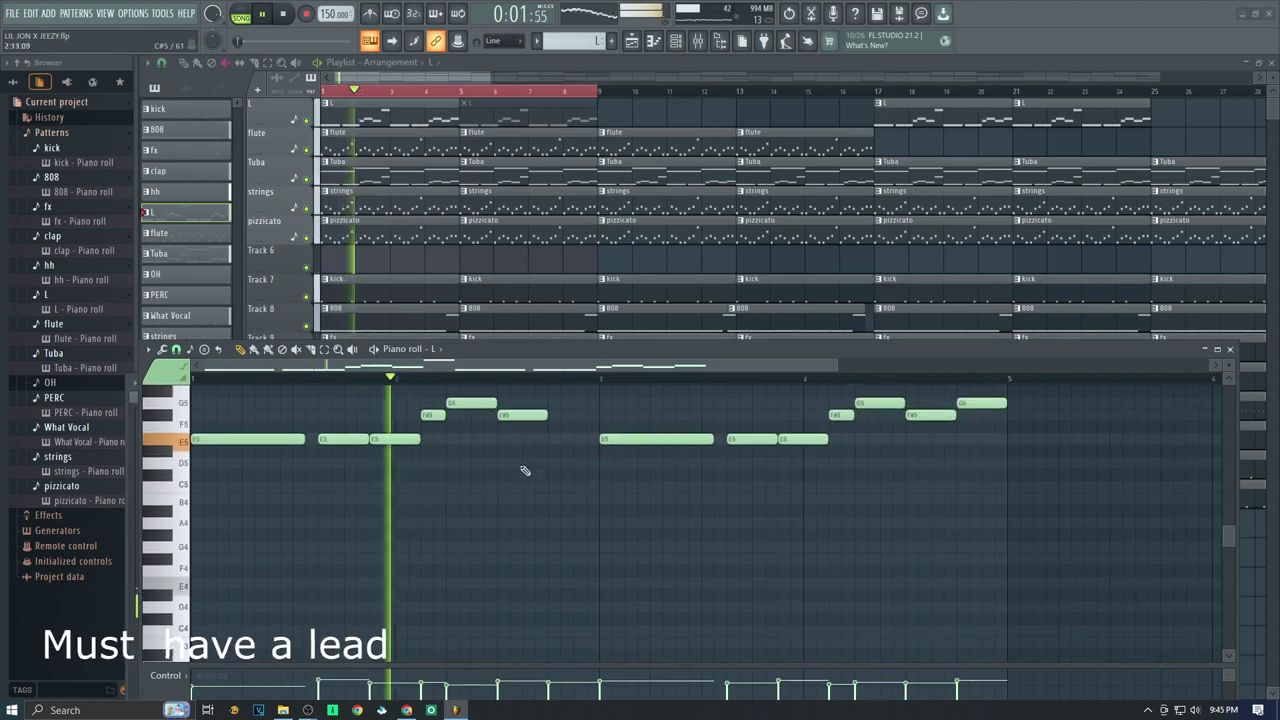
scroll(524, 470, up, 3)
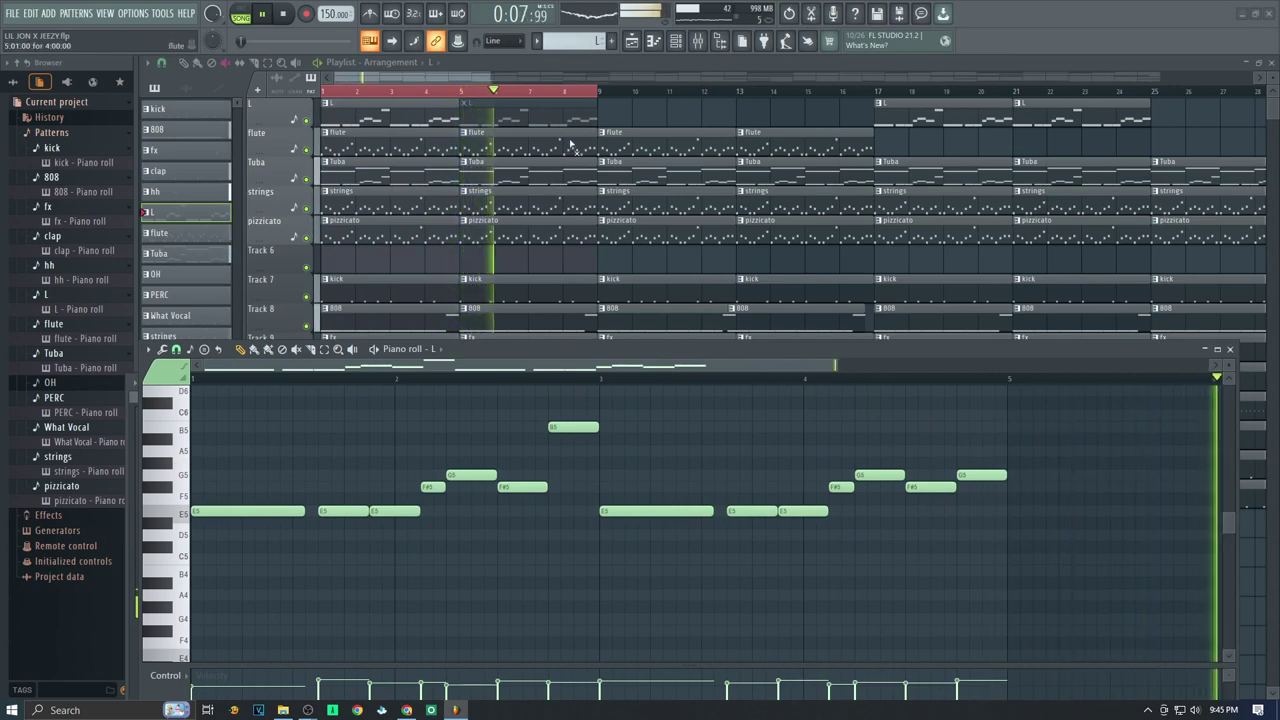
Open the L channel's Hybrid 3 instrument, show 23 Soprano Lead among the 19 Soft Leads presets, and close the instrument
click(676, 41)
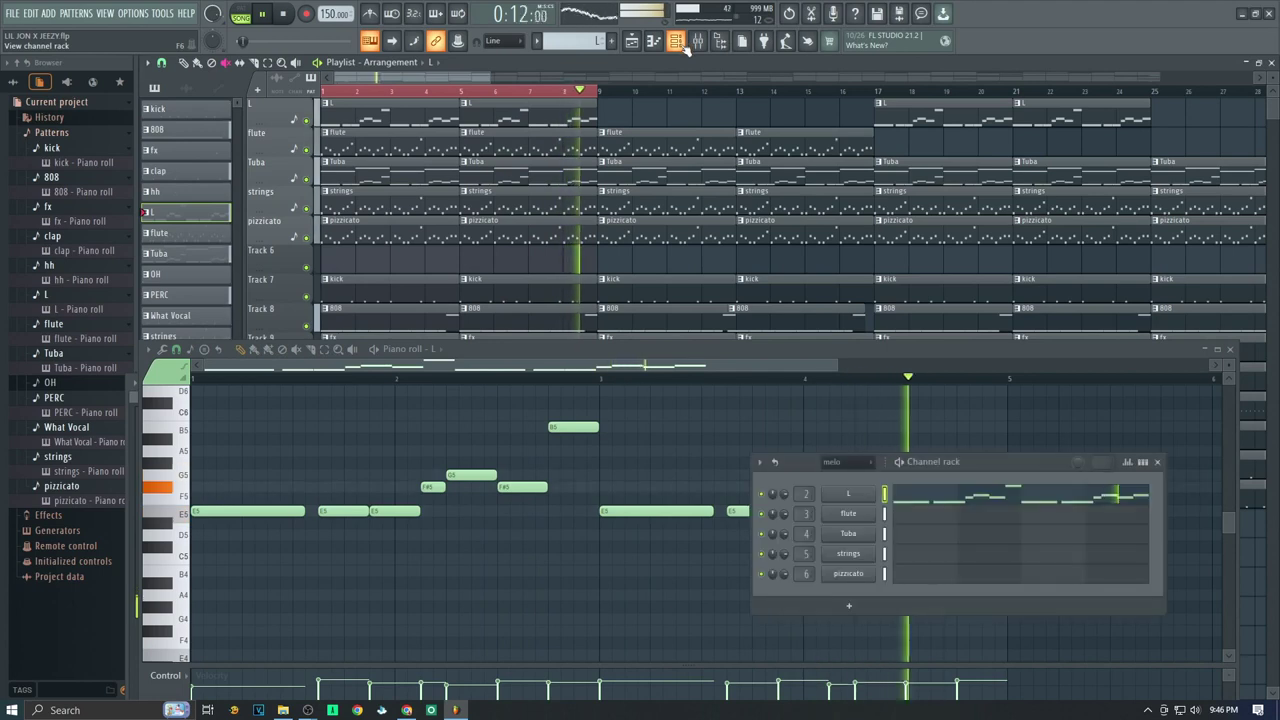
click(849, 497)
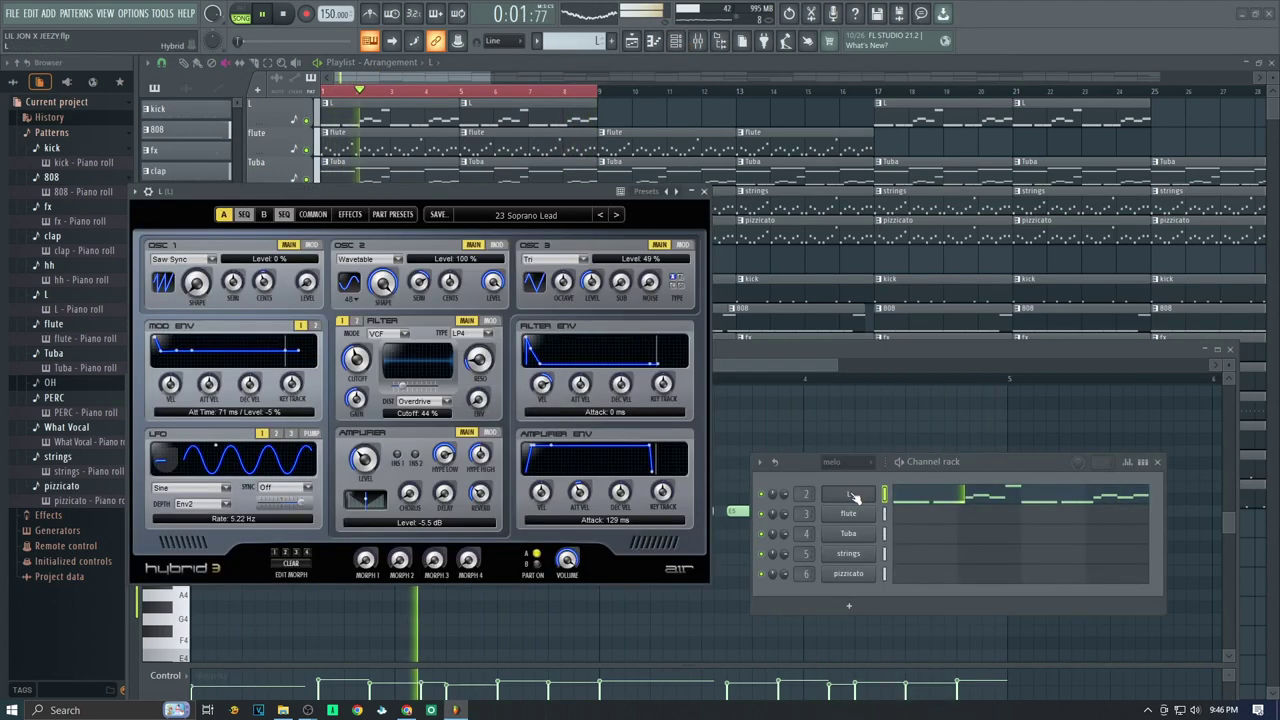
click(525, 215)
mouse_move(519, 376)
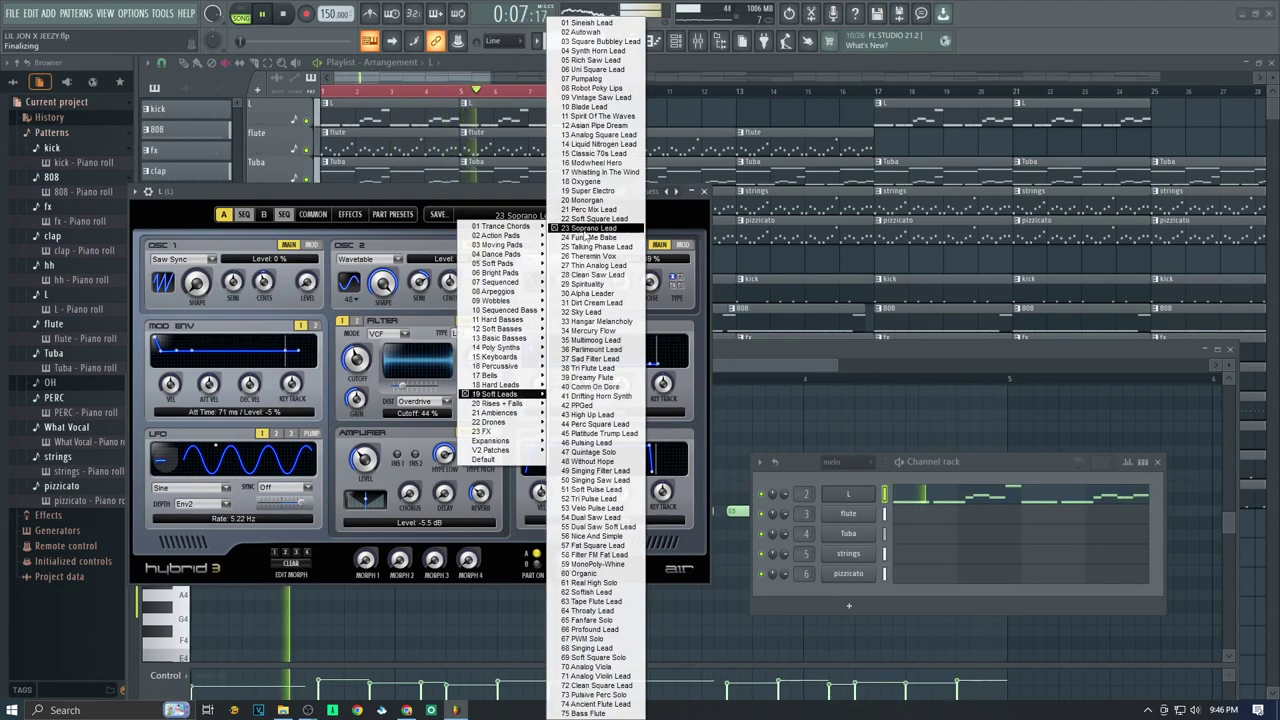
click(726, 217)
click(705, 190)
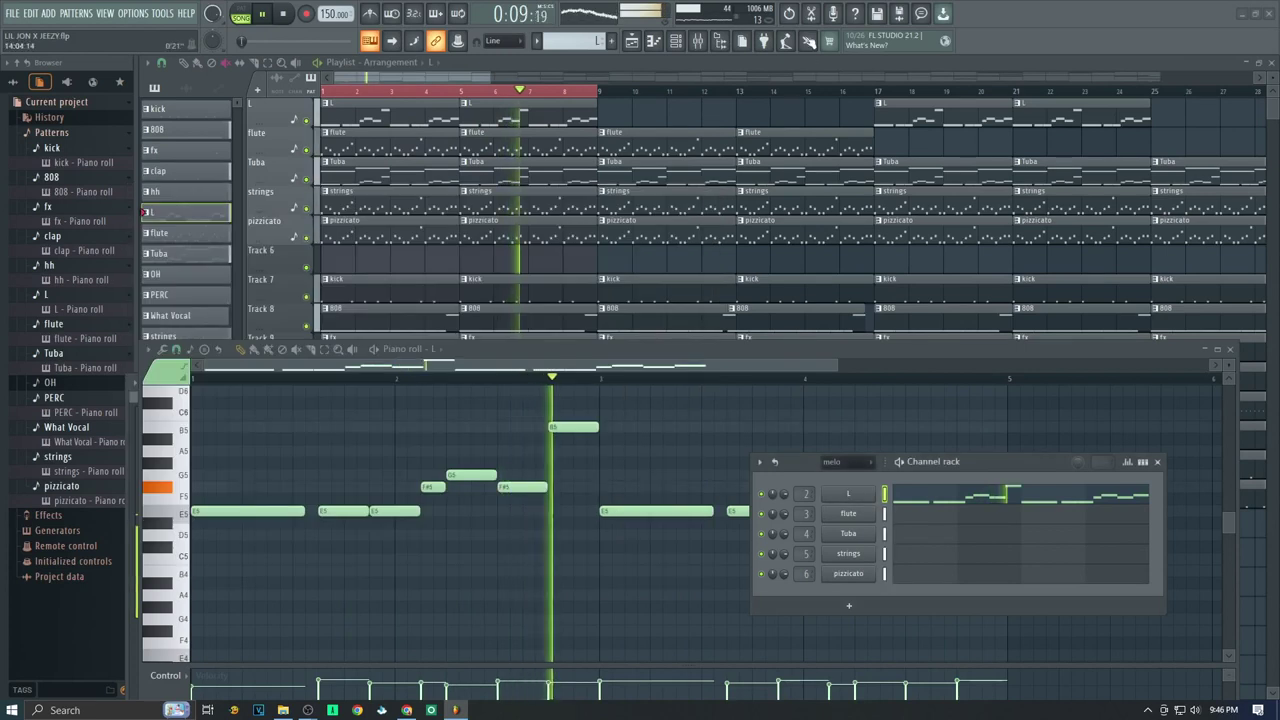
Select mixer tracks L through Insert 7, show the routing options for sending them to MELODY BUS, and dismiss the options
click(704, 47)
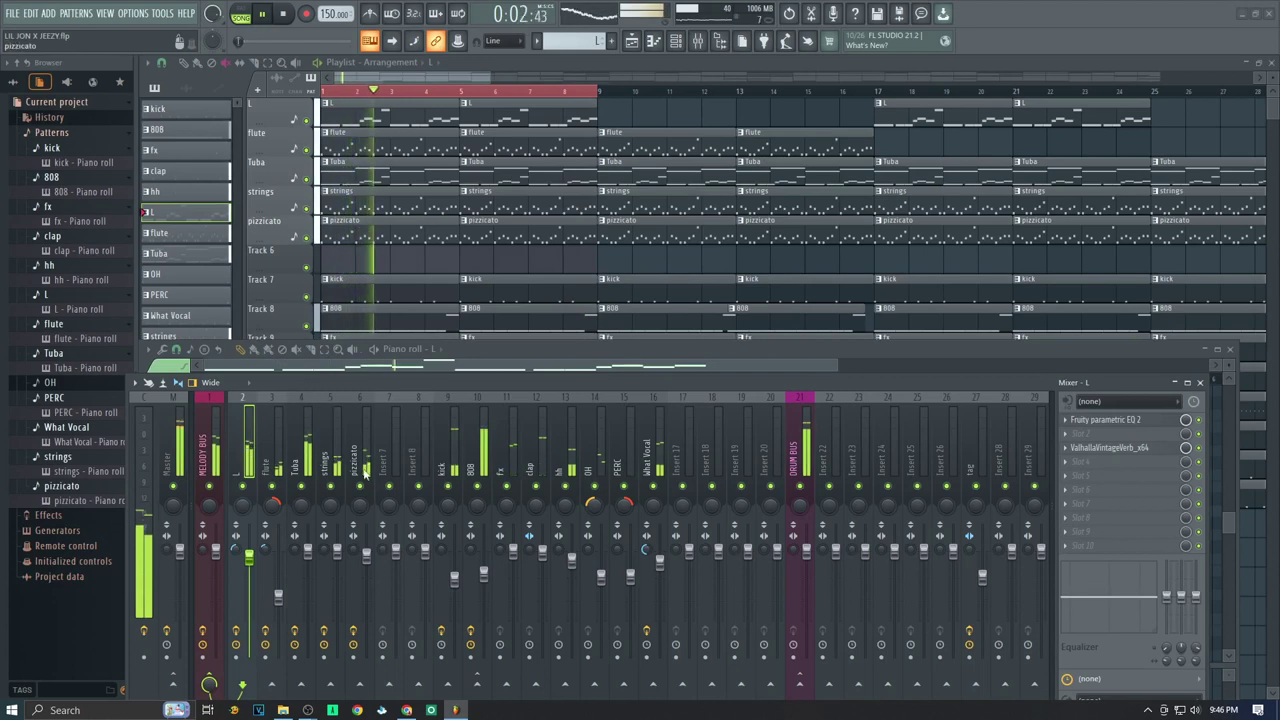
drag(390, 460, 243, 456)
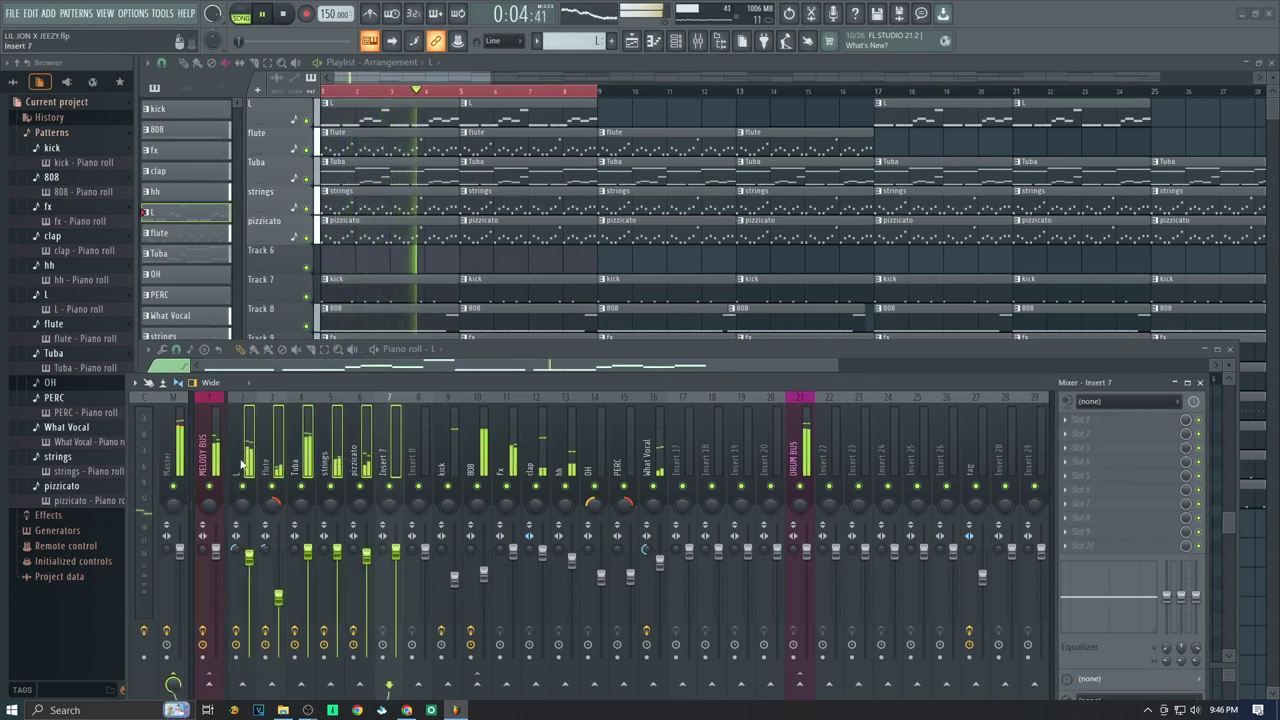
right_click(210, 682)
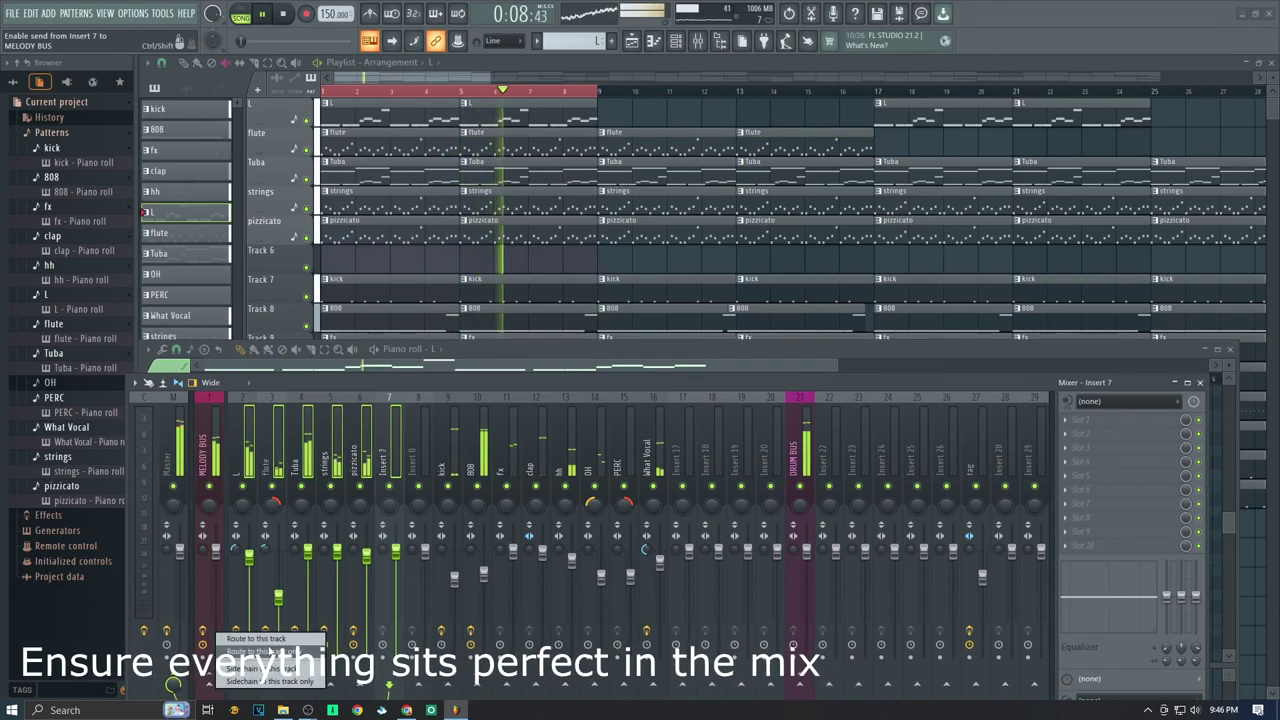
click(307, 398)
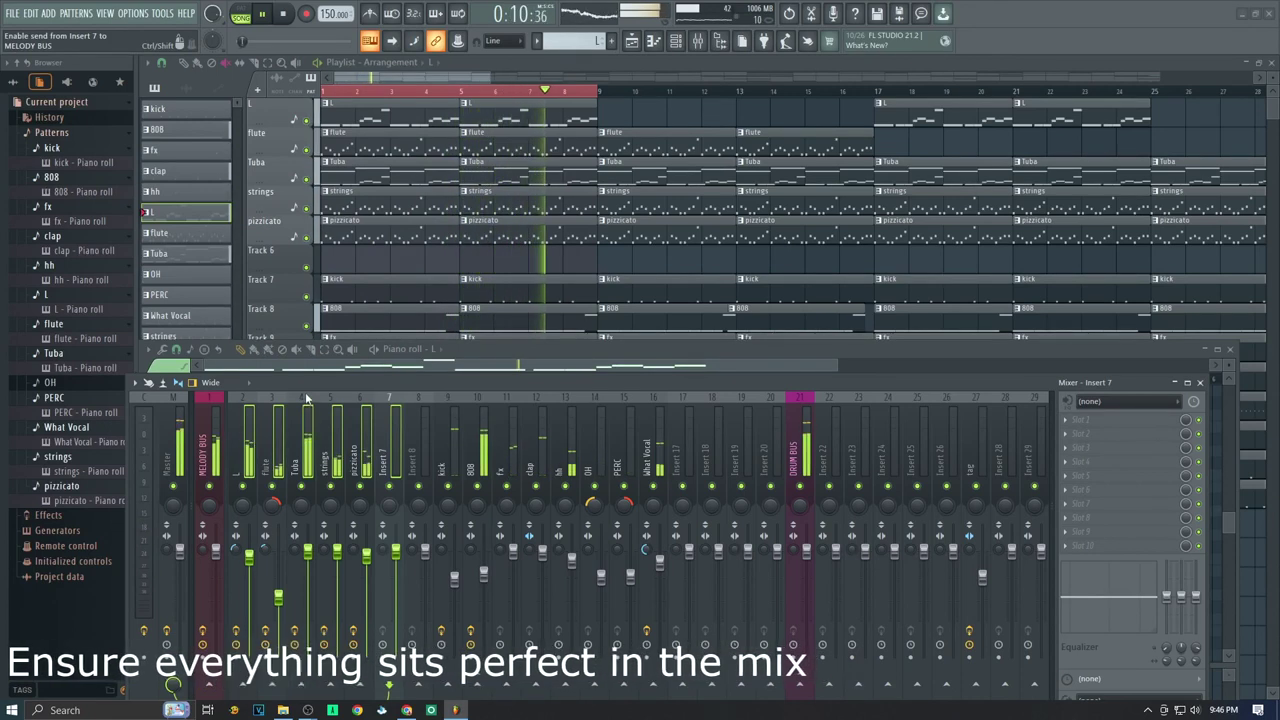
Mute the L, flute, Tuba and strings mixer tracks and select the pizzicato track
click(306, 402)
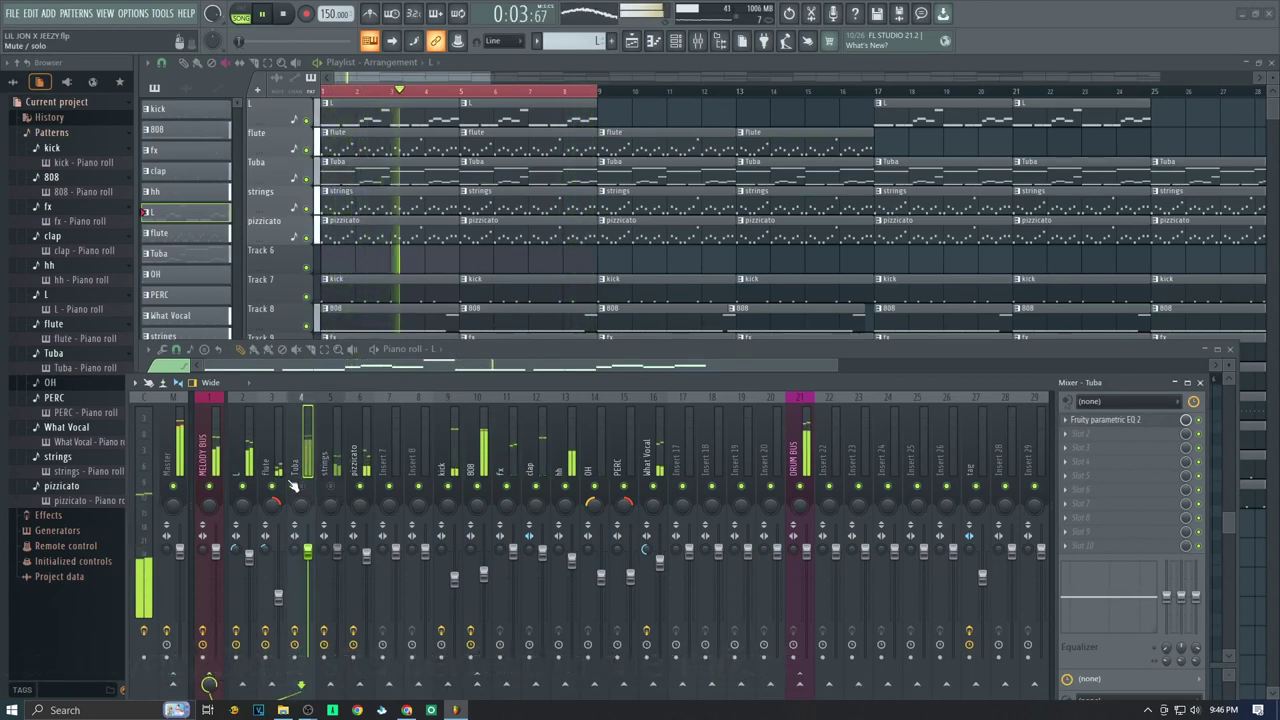
click(243, 485)
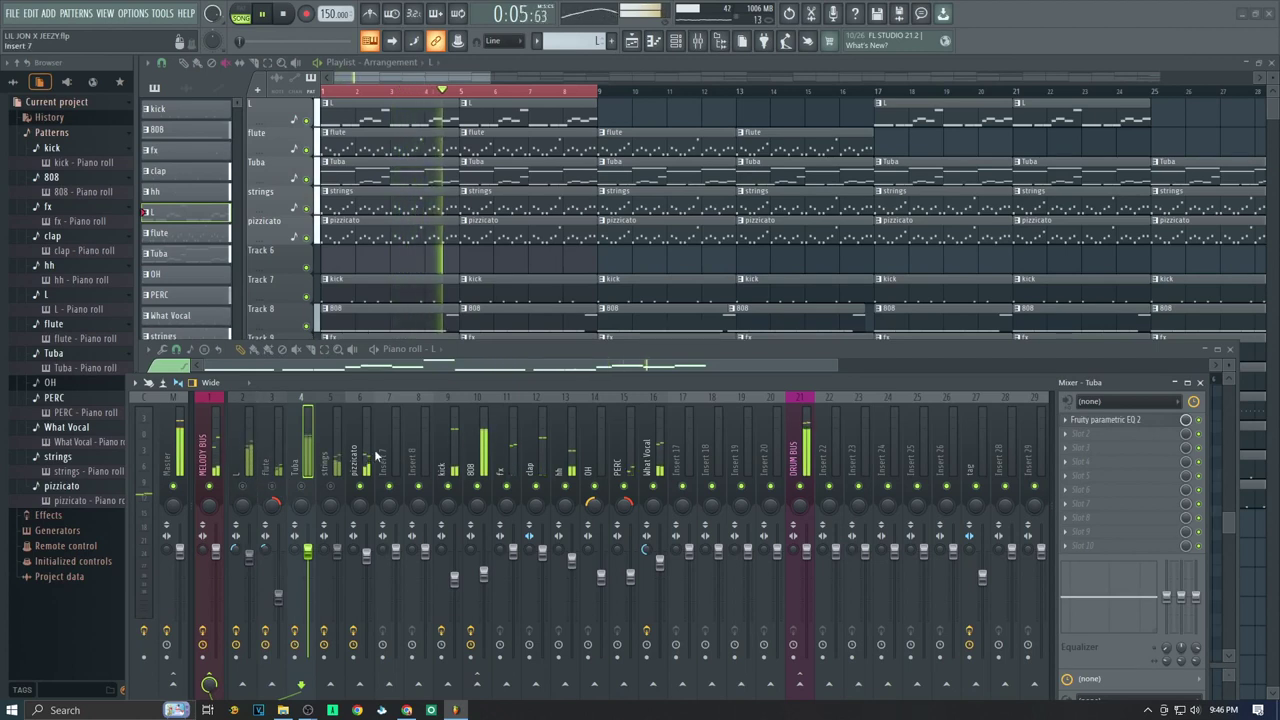
click(366, 452)
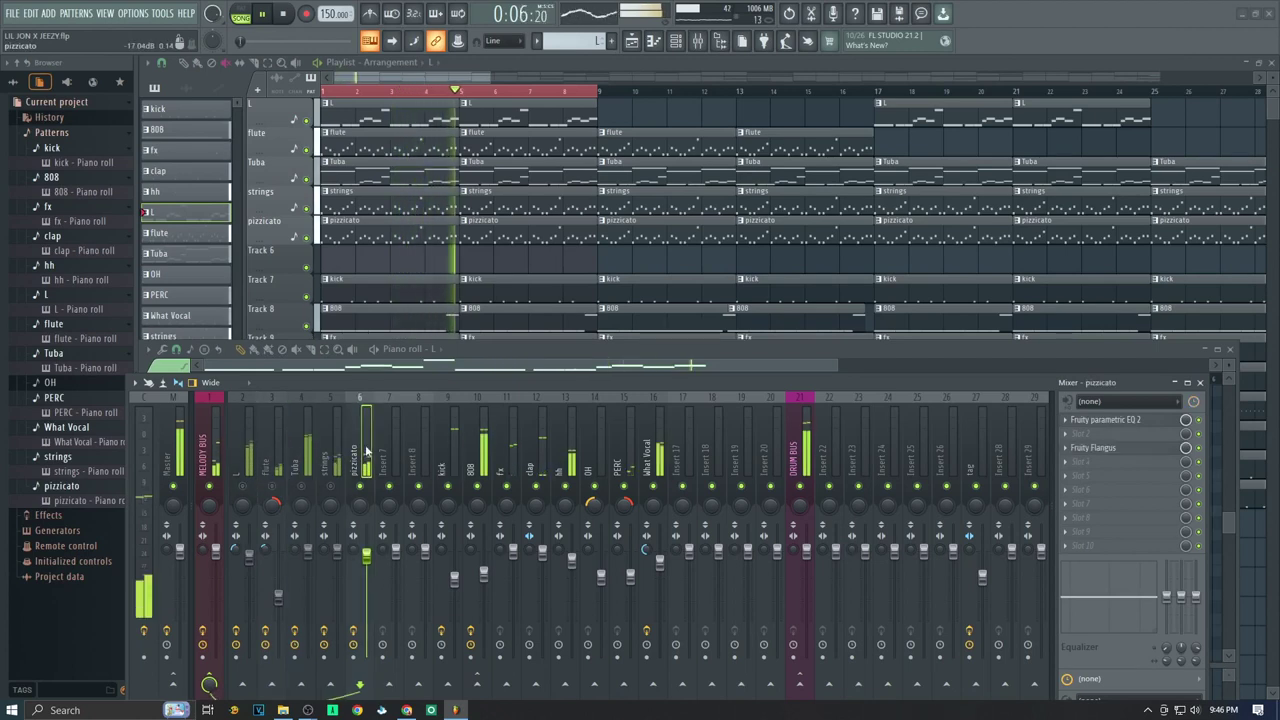
Inspect the pizzicato track's Fruity parametric EQ 2, switching it off and on, then view its Fruity Flangus and close both effects
click(1100, 420)
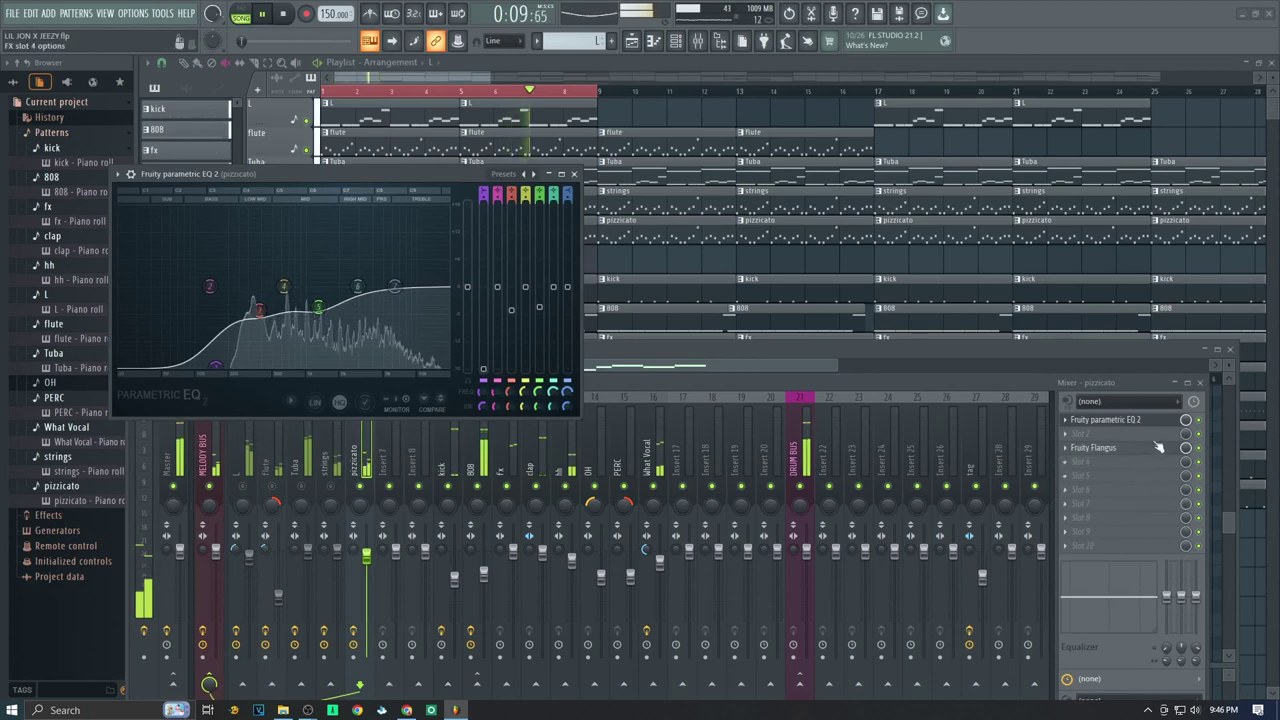
click(1199, 422)
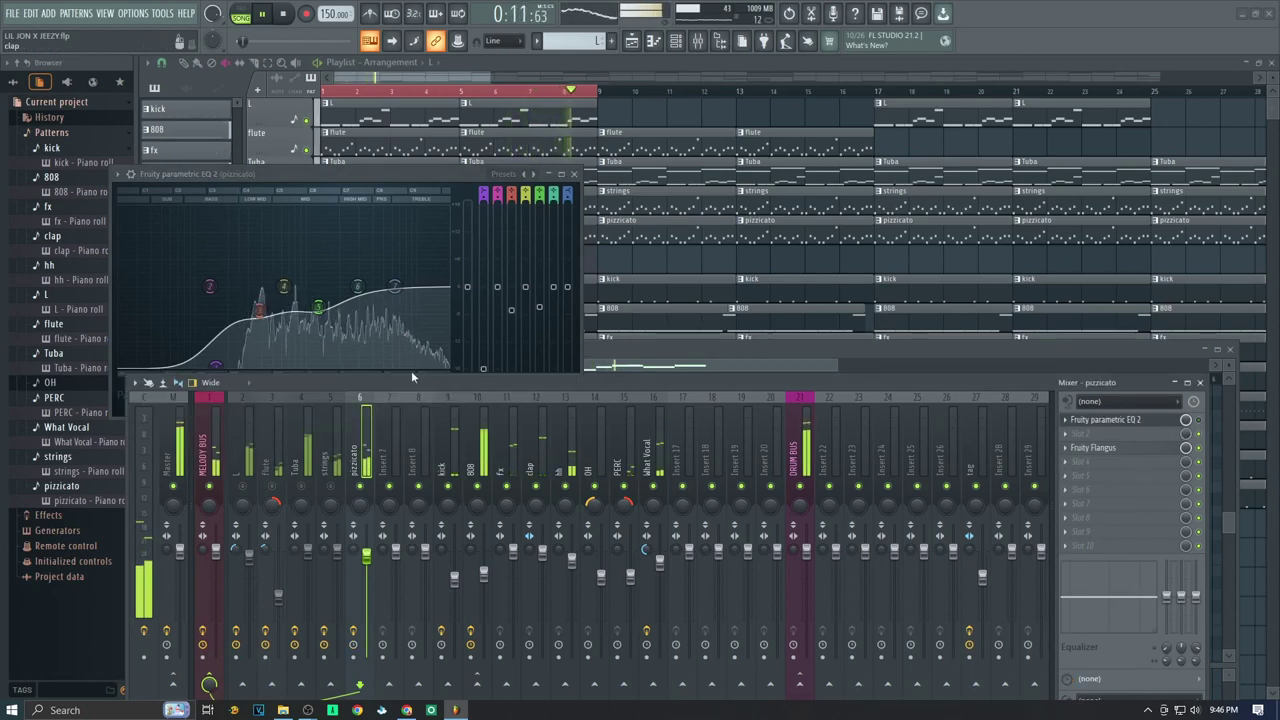
click(1124, 451)
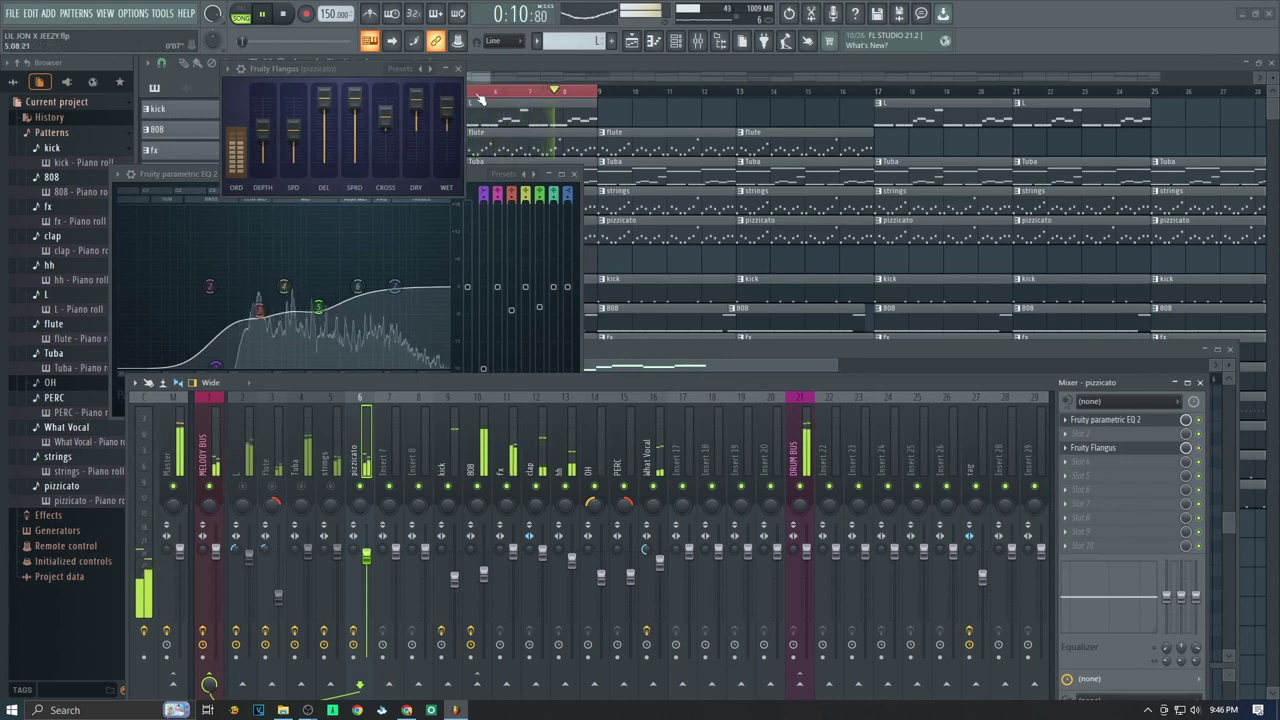
click(458, 69)
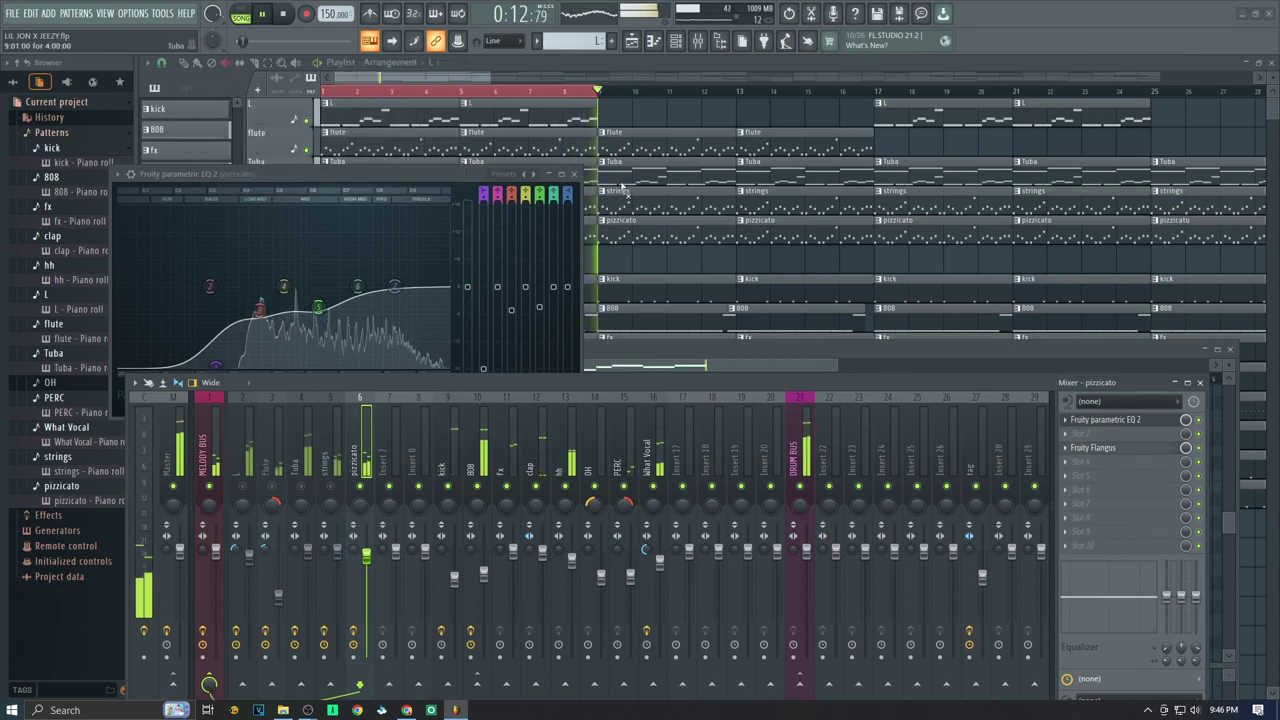
click(574, 175)
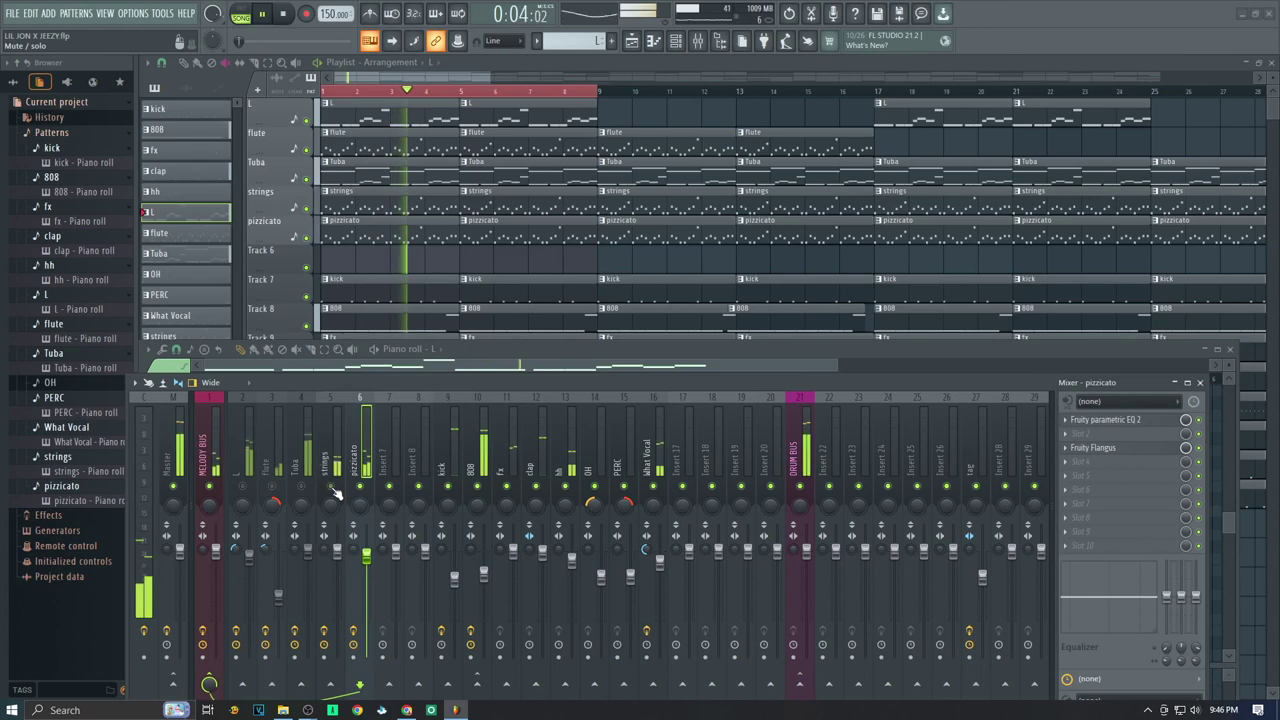
View the strings track's Fruity parametric EQ 2 and ValhallaVintageVerb effects, and close both windows
click(325, 458)
click(1105, 419)
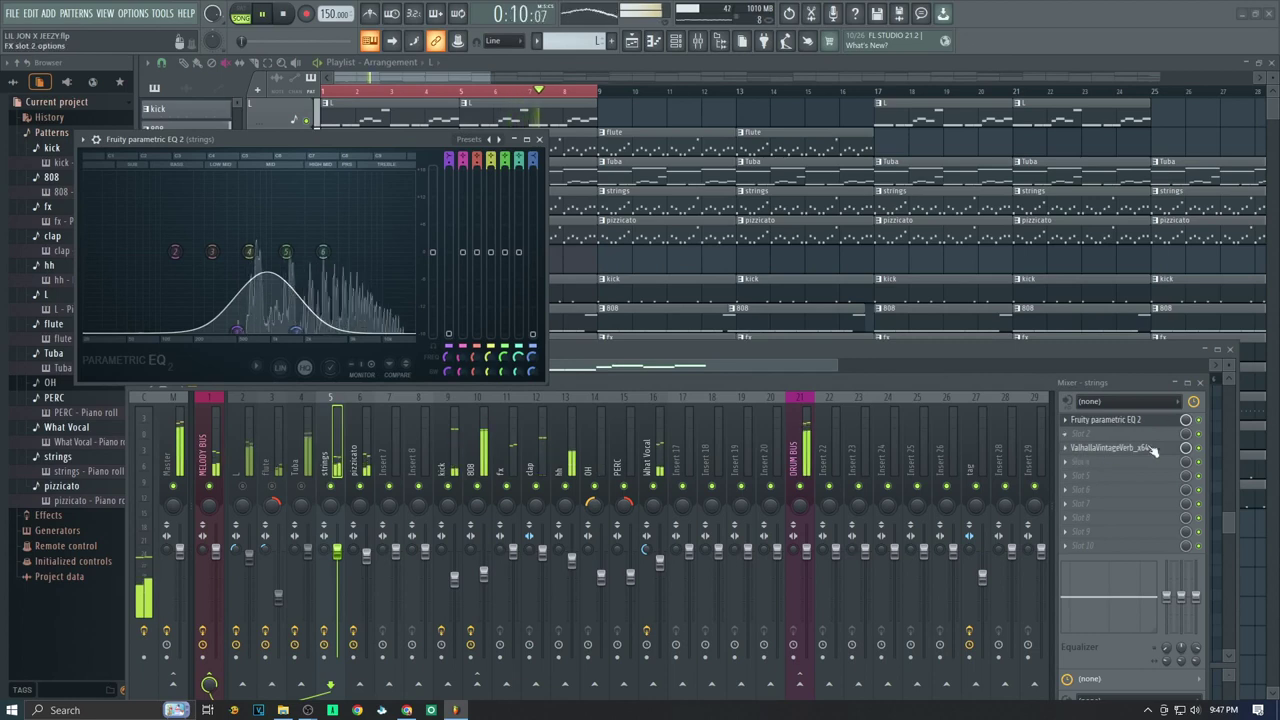
click(1110, 448)
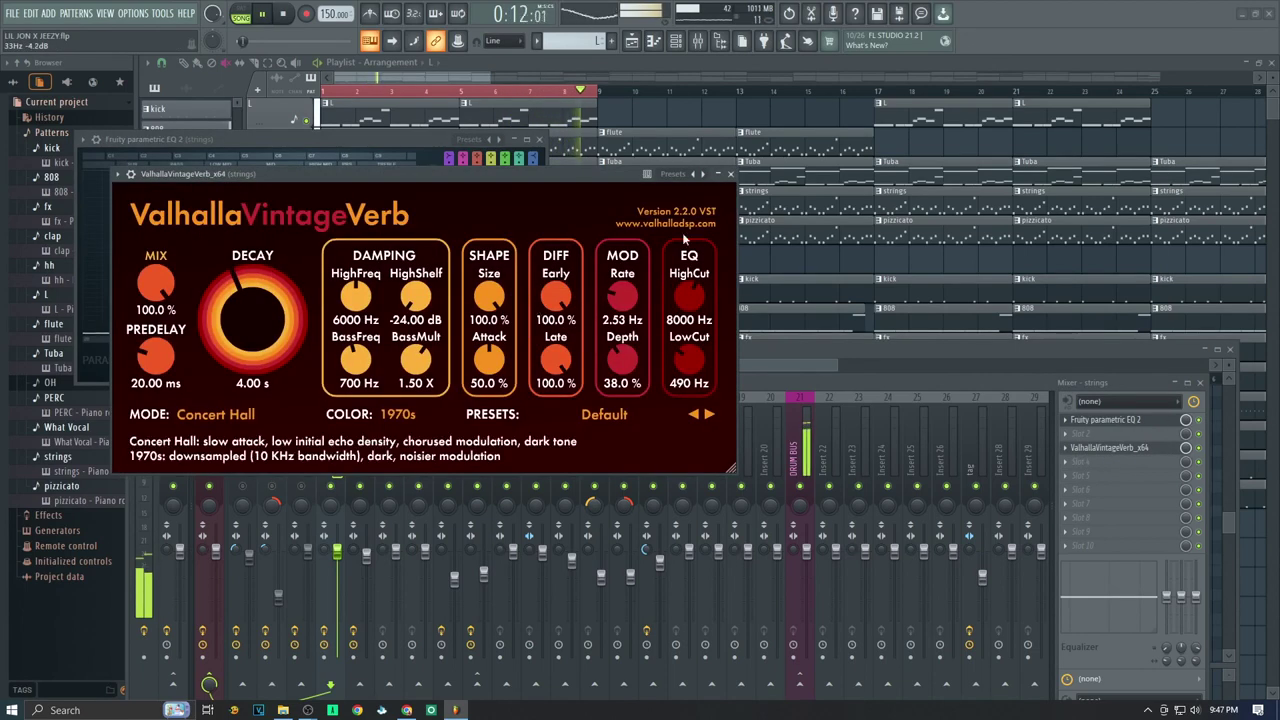
click(731, 175)
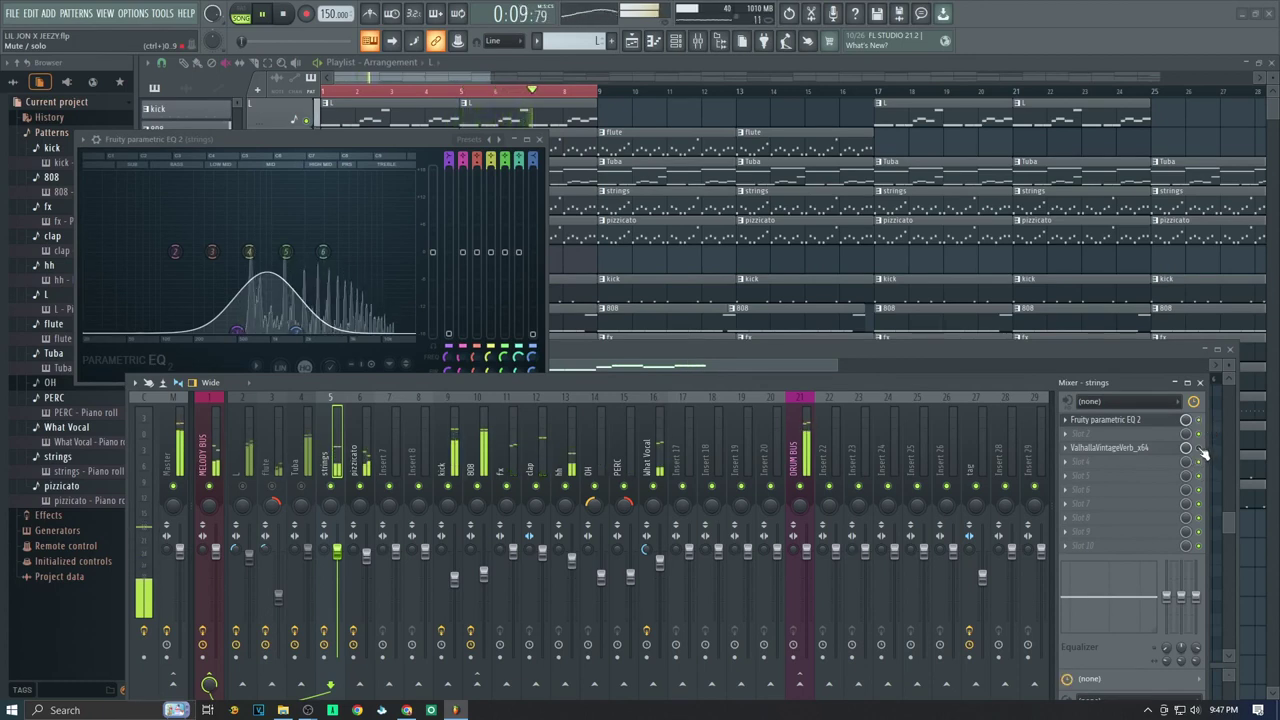
click(539, 139)
Select the flute mixer track, reposition the mixer higher, and view the track's Fruity Stereo Enhancer before closing it
click(294, 465)
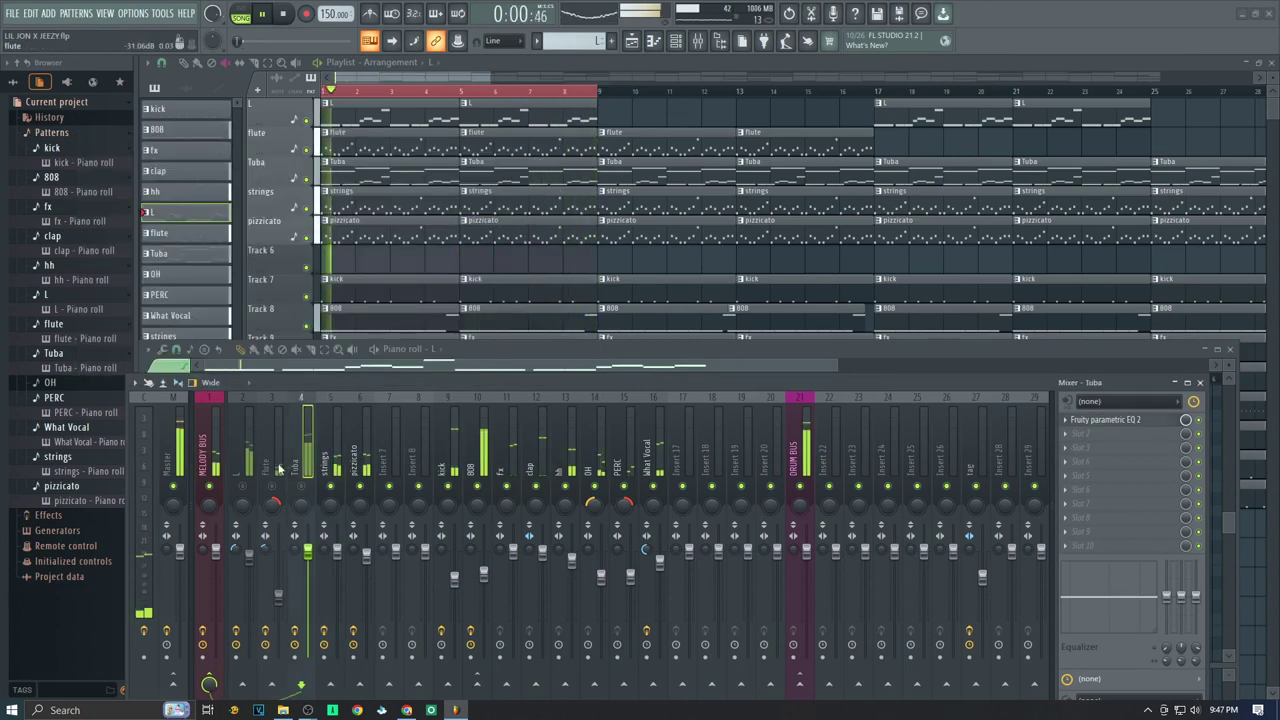
click(275, 467)
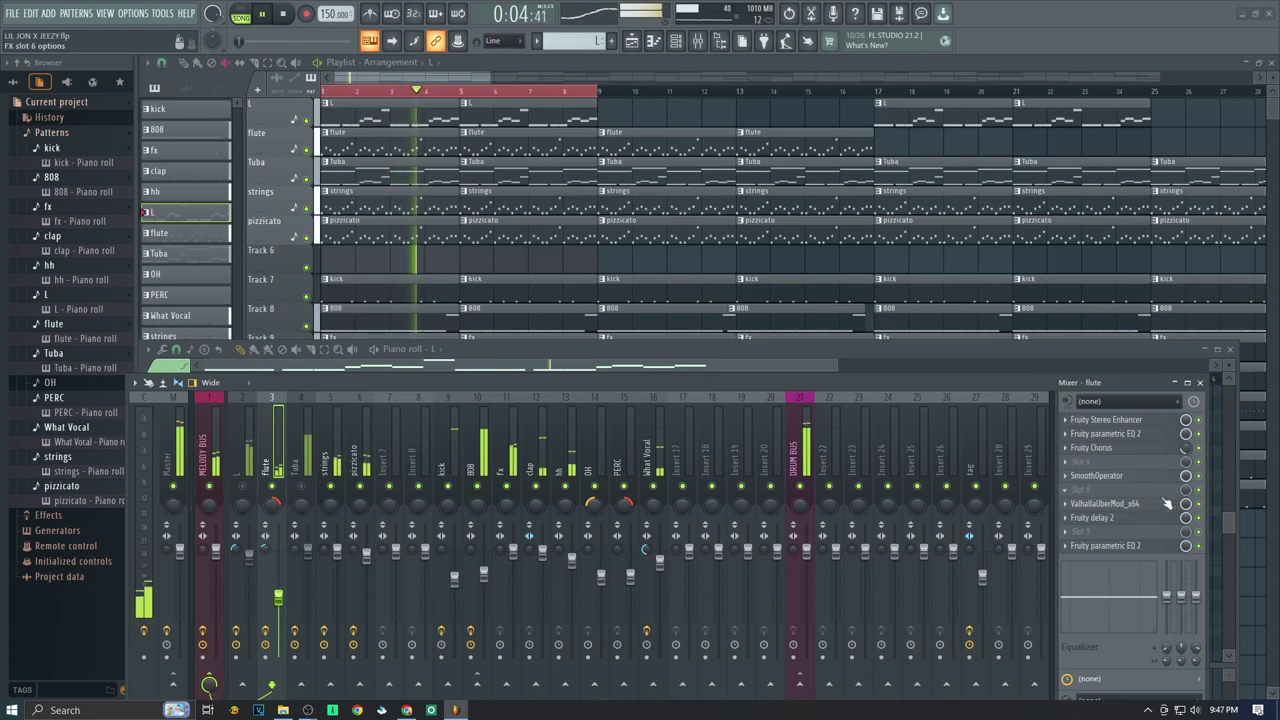
drag(798, 385, 800, 300)
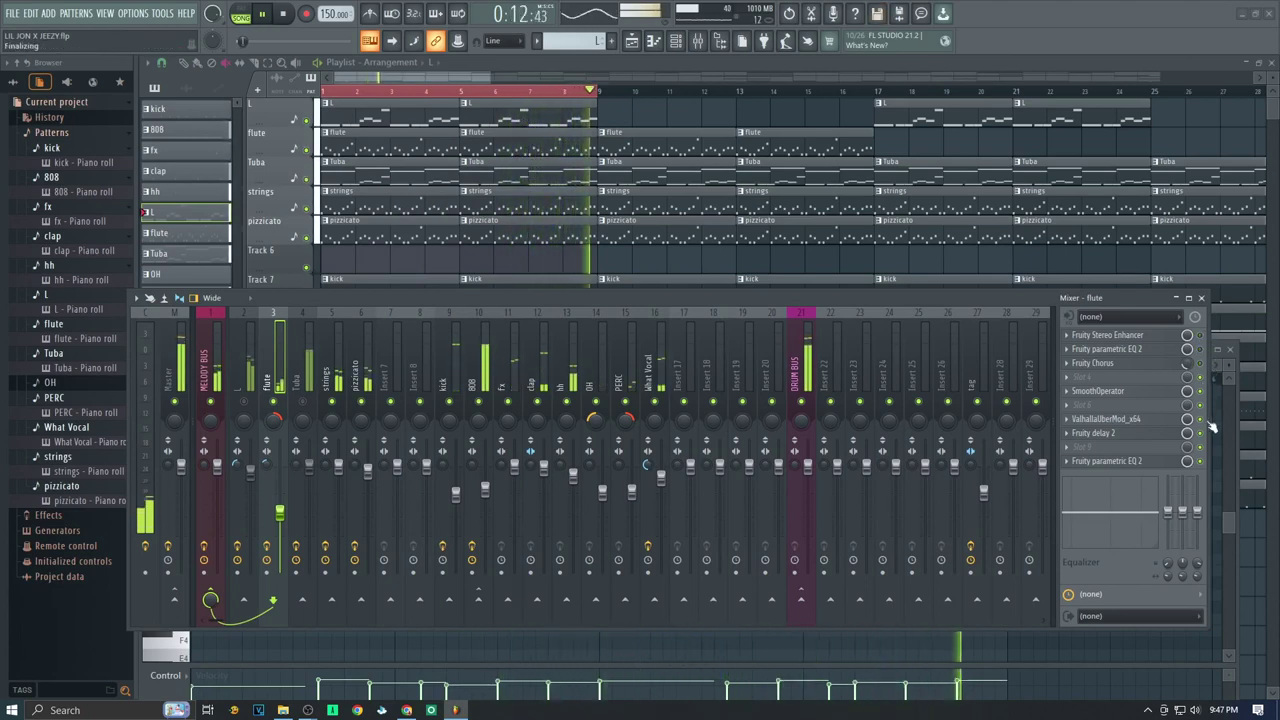
click(1136, 340)
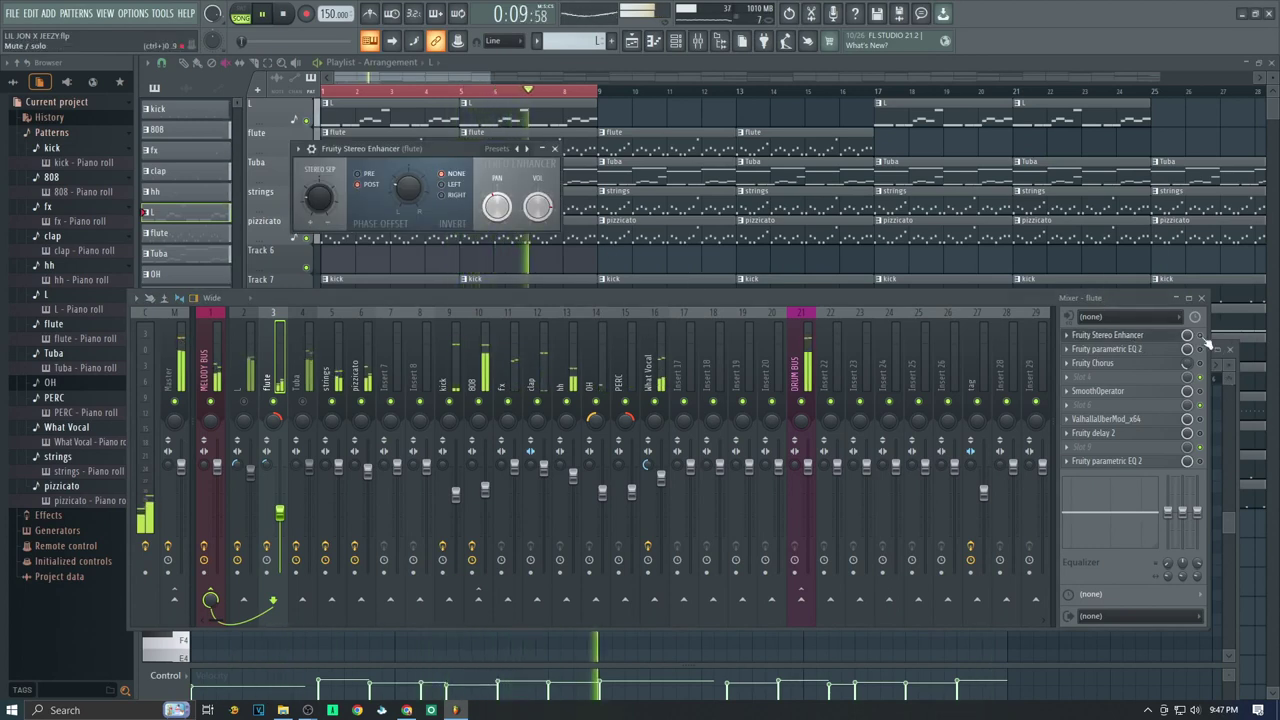
click(555, 149)
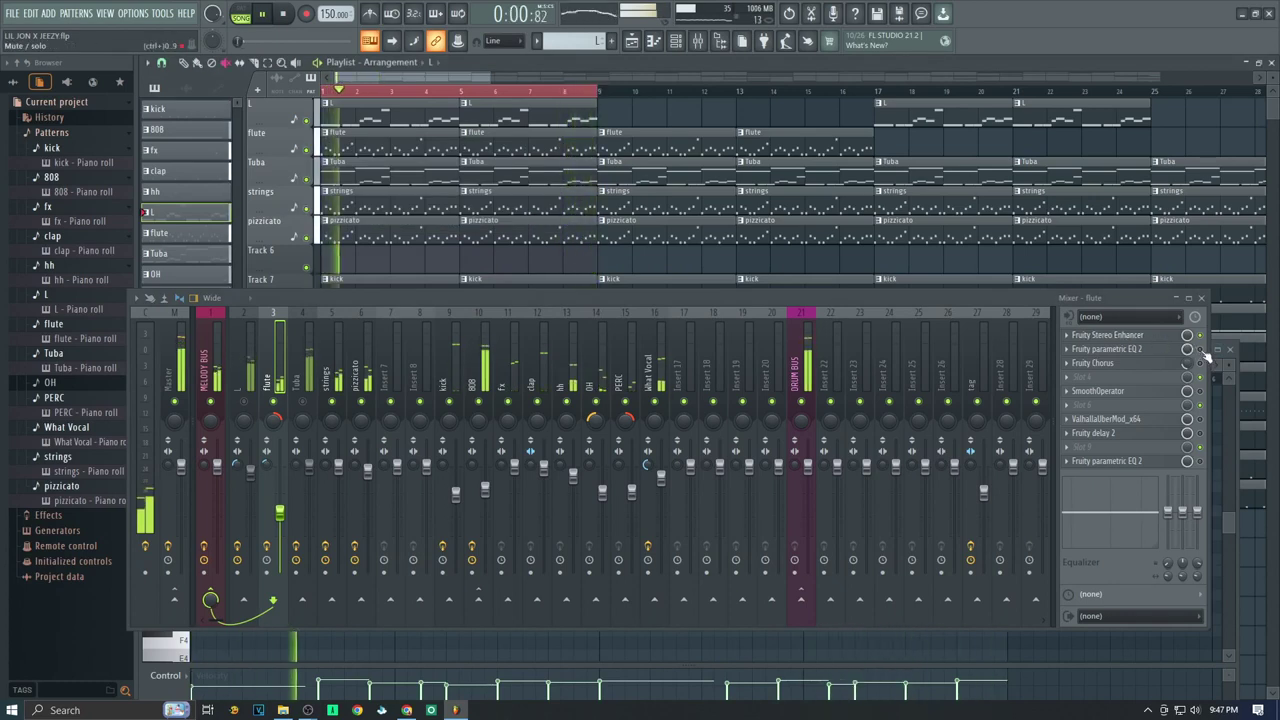
Show the flute track's first Fruity parametric EQ 2 and its Fruity Chorus, moving both effect windows clear of the mixer
click(1120, 349)
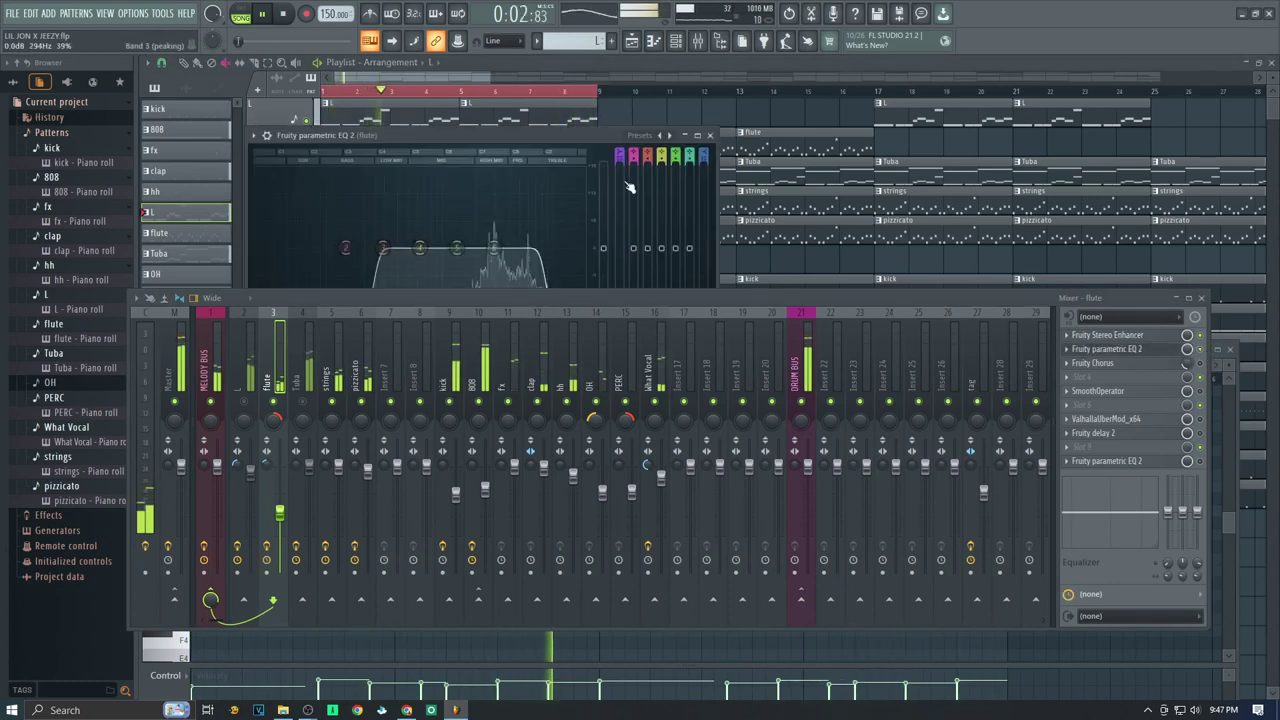
drag(554, 137, 699, 55)
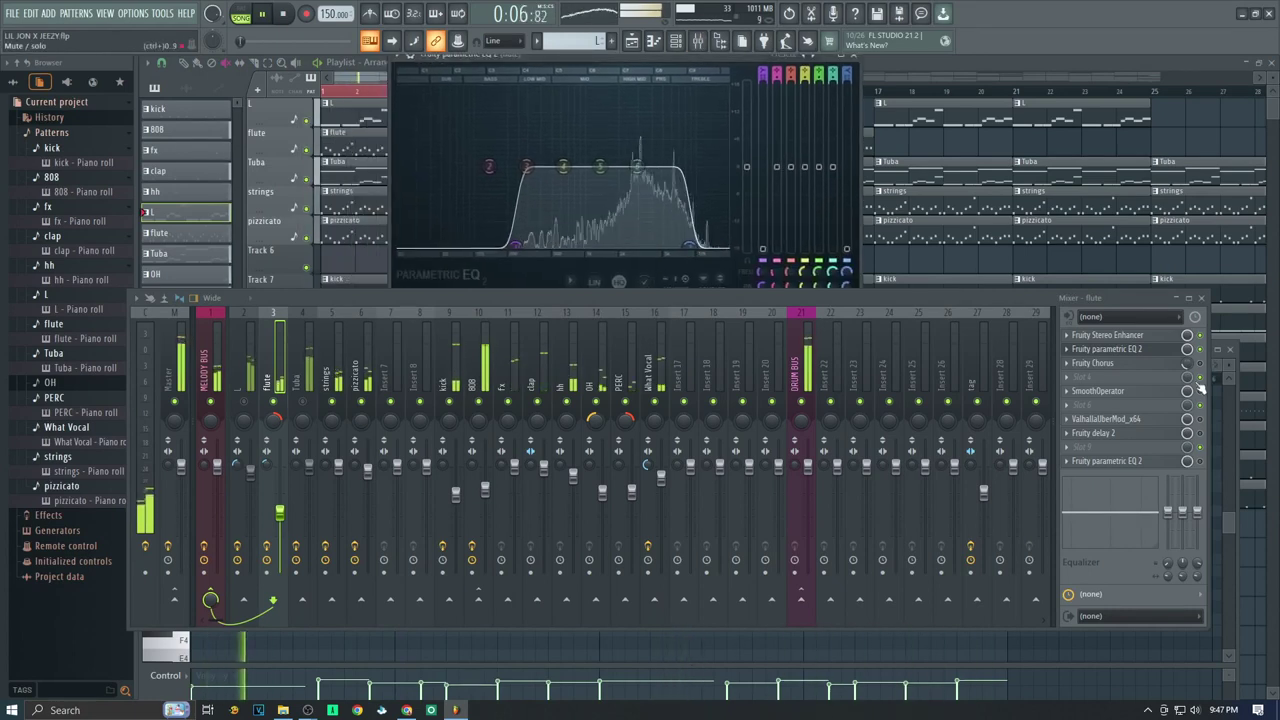
click(1100, 365)
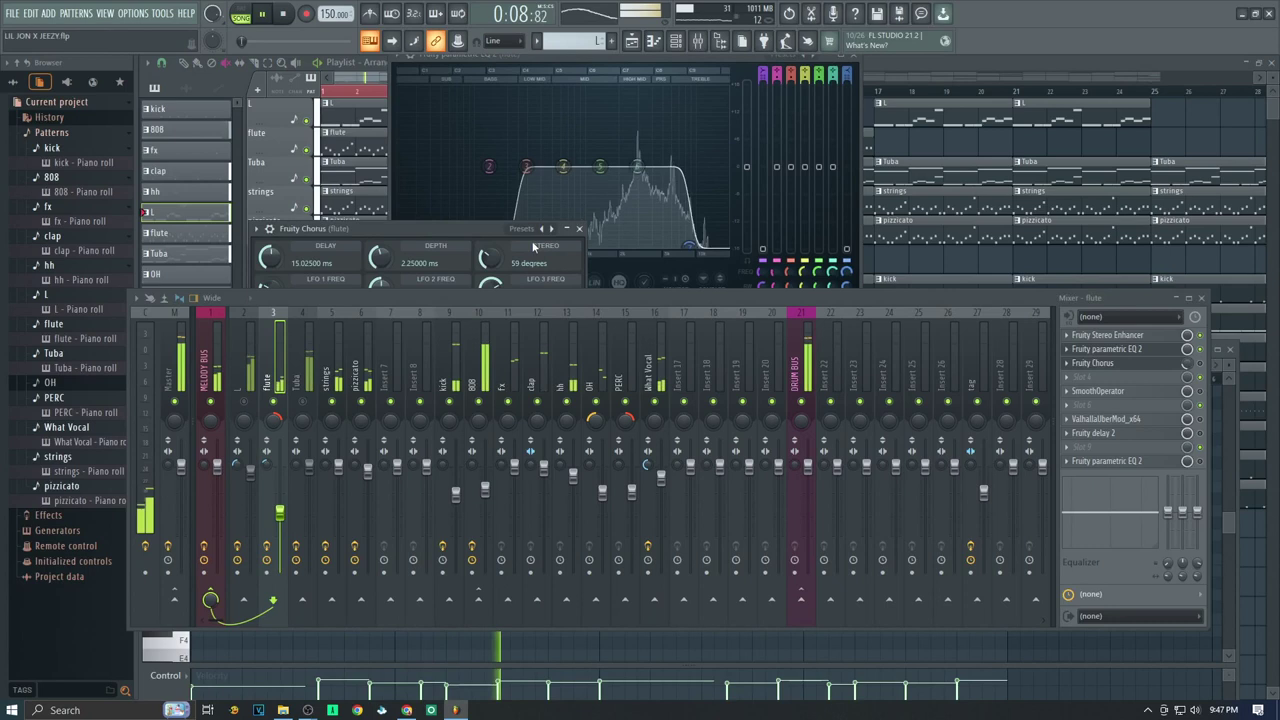
drag(476, 229, 556, 155)
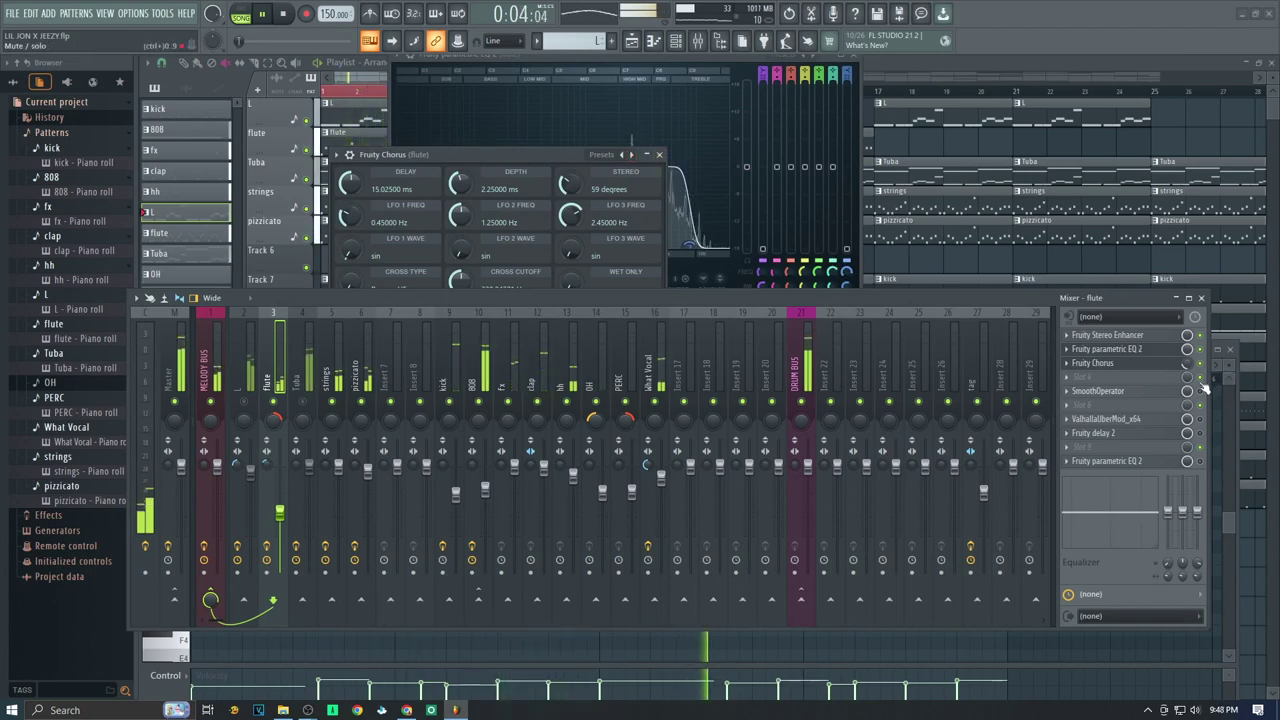
Inspect the flute track's SmoothOperator, toggling it to compare the sound, and close it with the open Chorus and EQ windows
click(1110, 390)
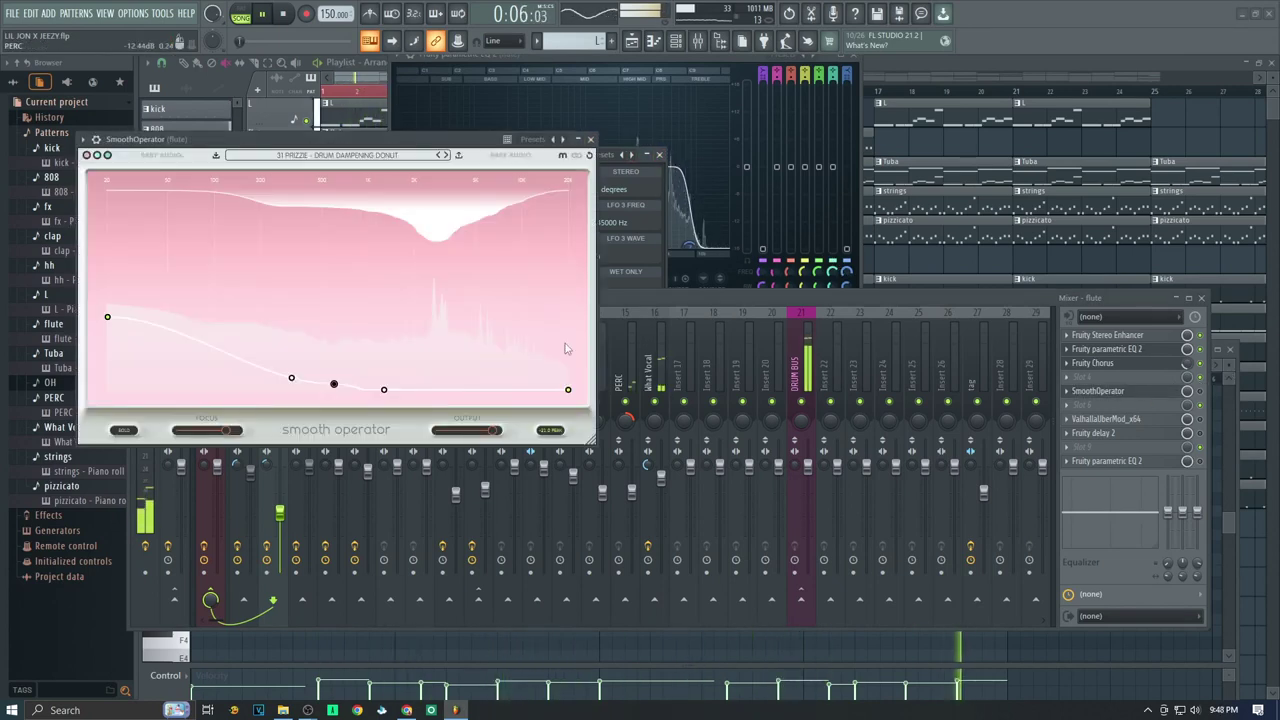
click(1200, 391)
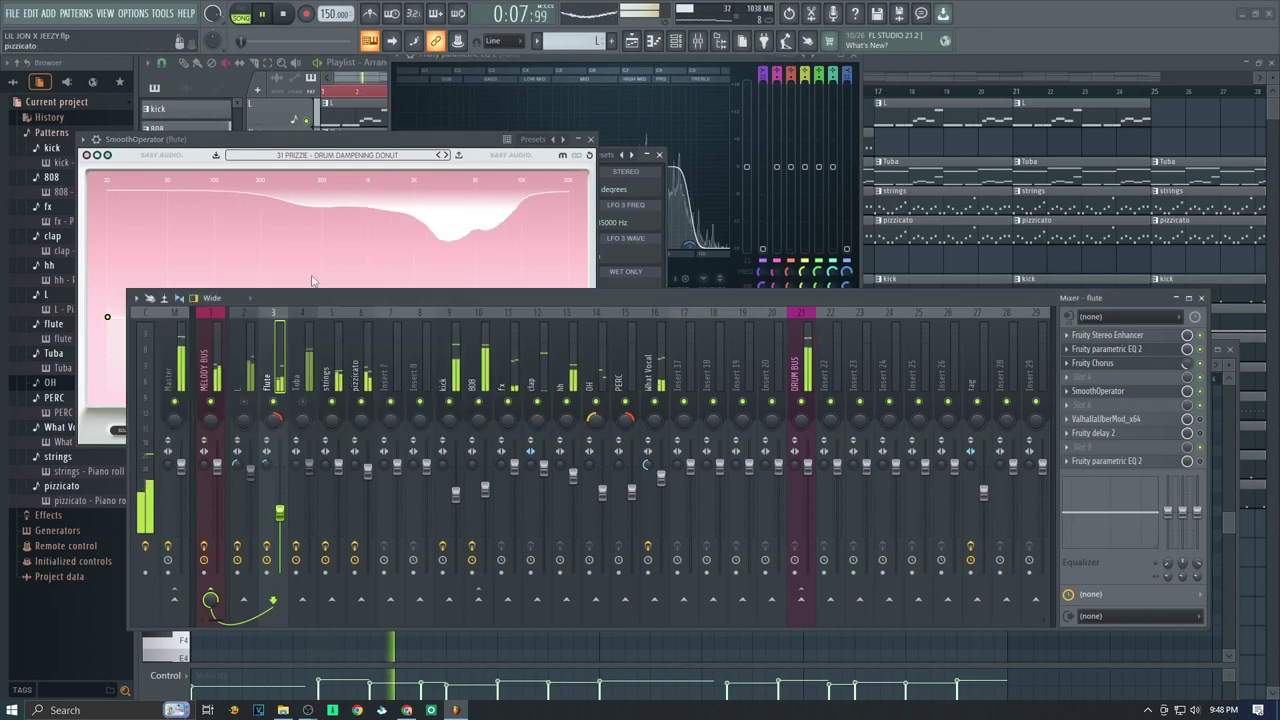
click(281, 145)
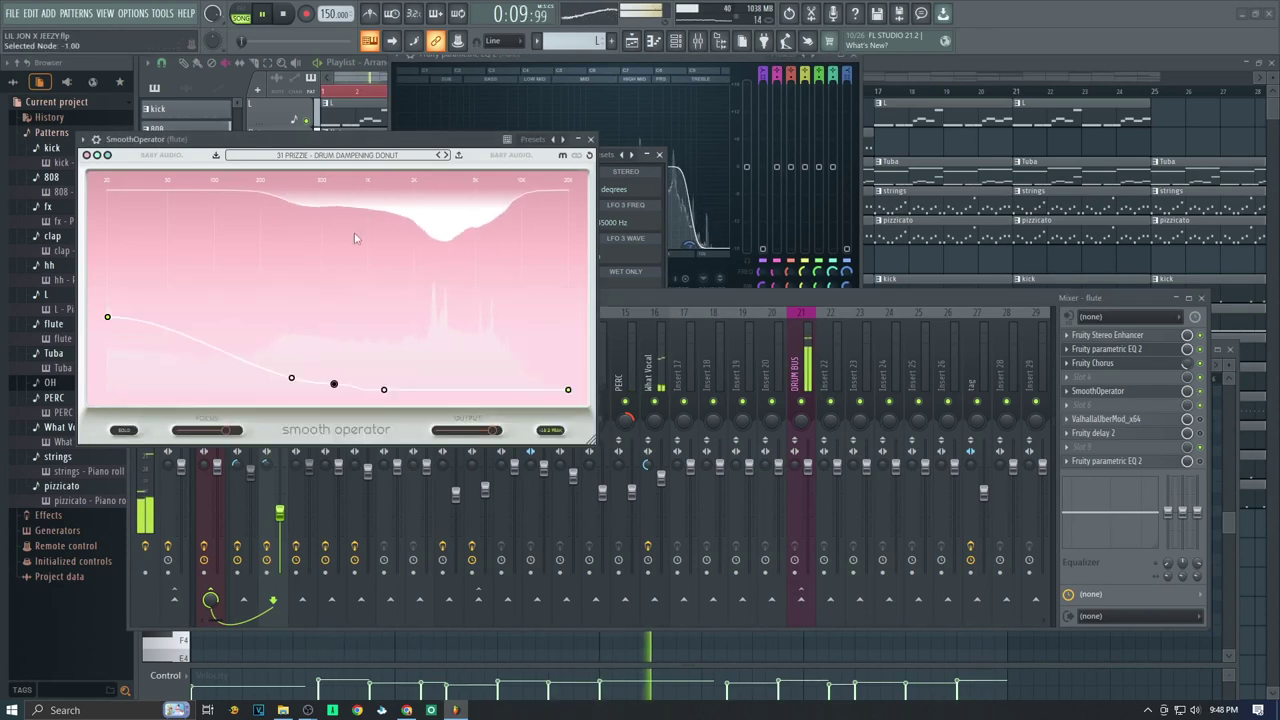
click(1201, 396)
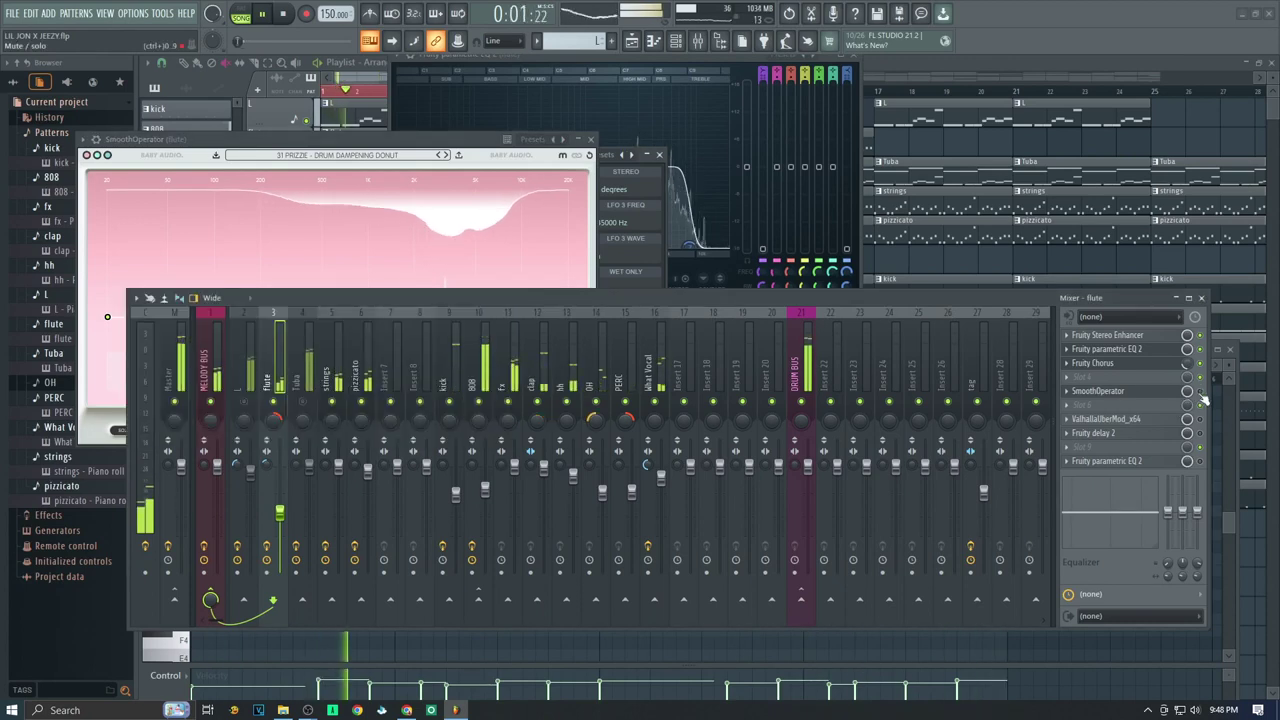
click(591, 140)
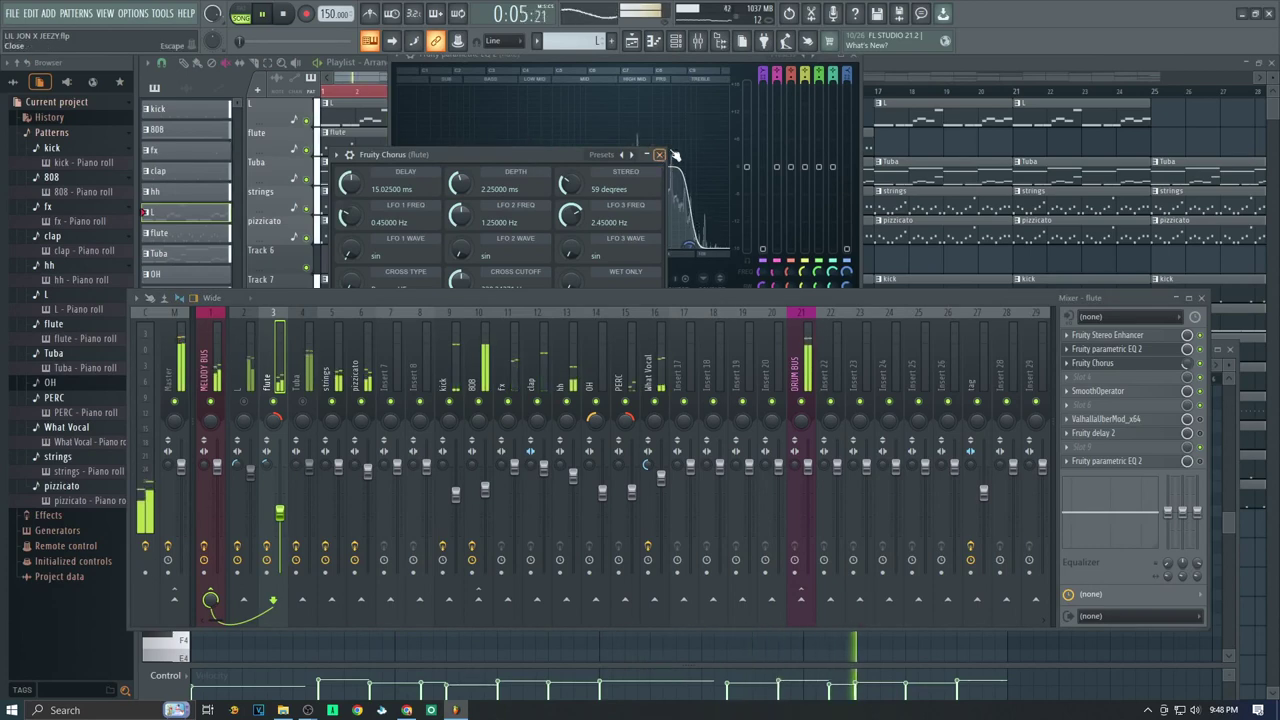
click(660, 157)
click(852, 56)
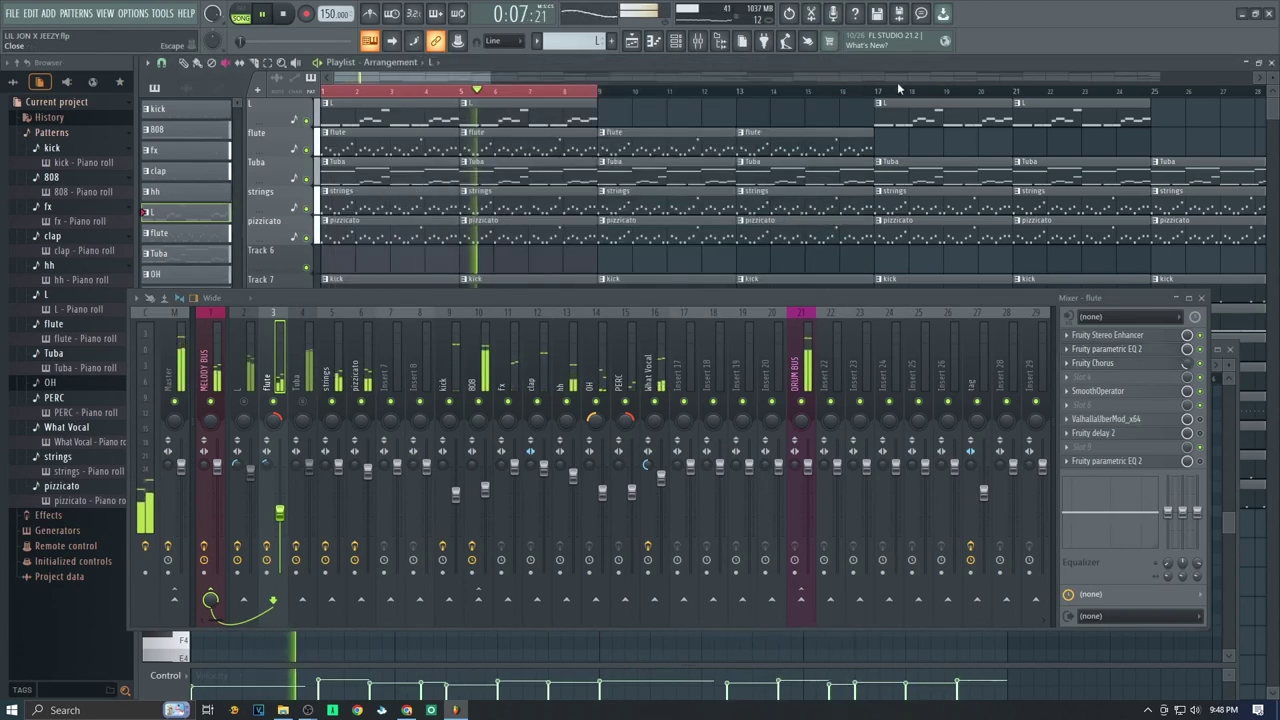
Inspect the reverb in the flute track's ValhallaUberMod_x64 slot, toggling the effect to compare the sound, and close it
click(1106, 420)
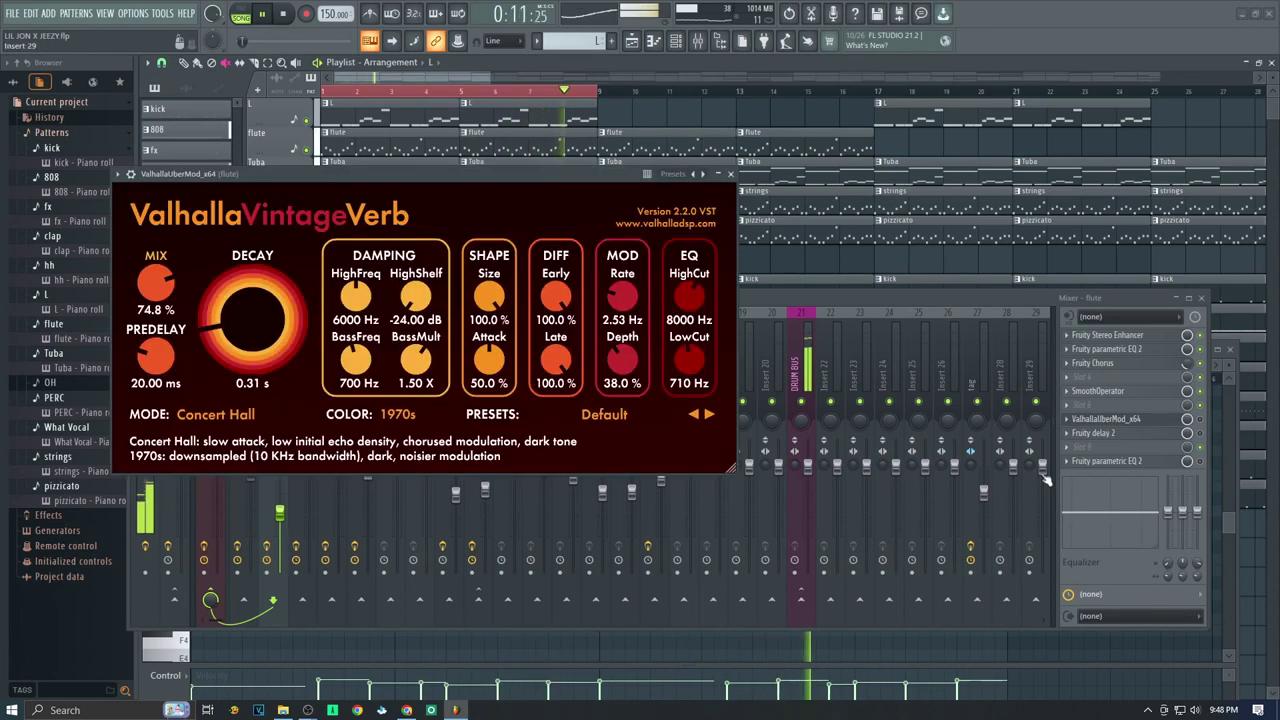
click(1207, 426)
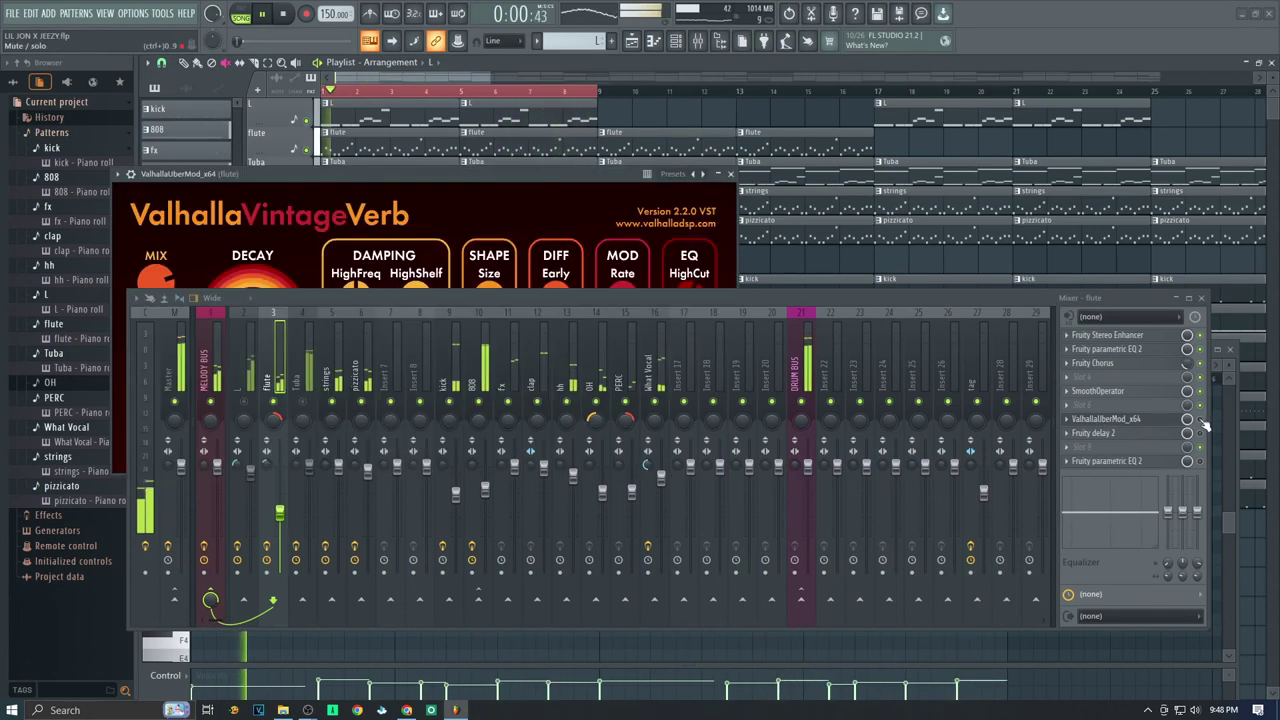
click(171, 217)
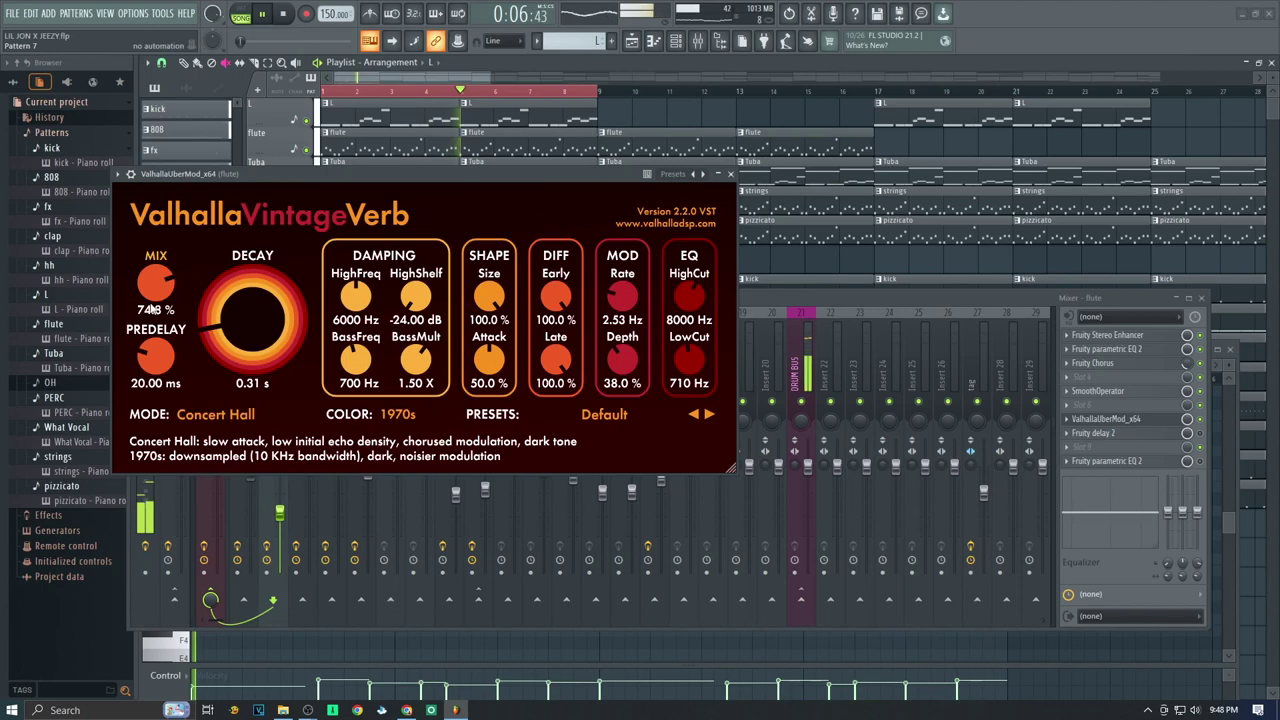
click(731, 175)
View the flute track's Fruity delay 2 and the last-slot Fruity parametric EQ 2, toggle that EQ, and close both effects
click(1139, 434)
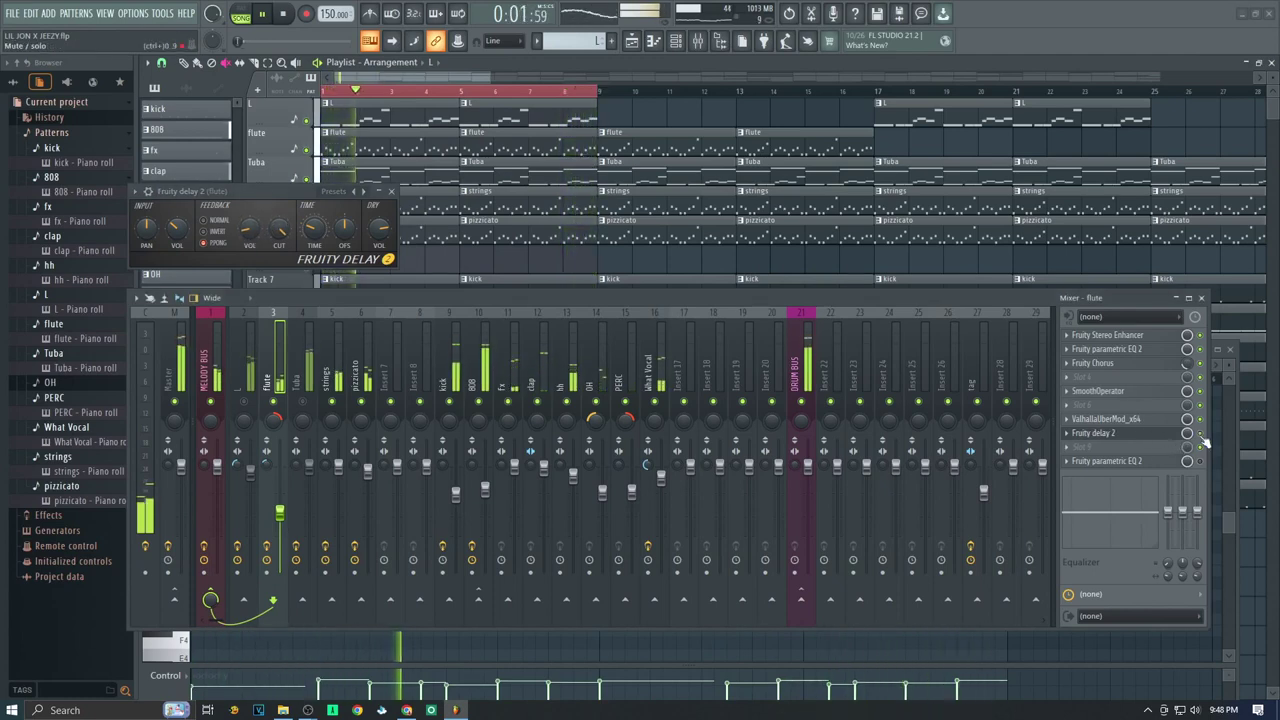
click(392, 193)
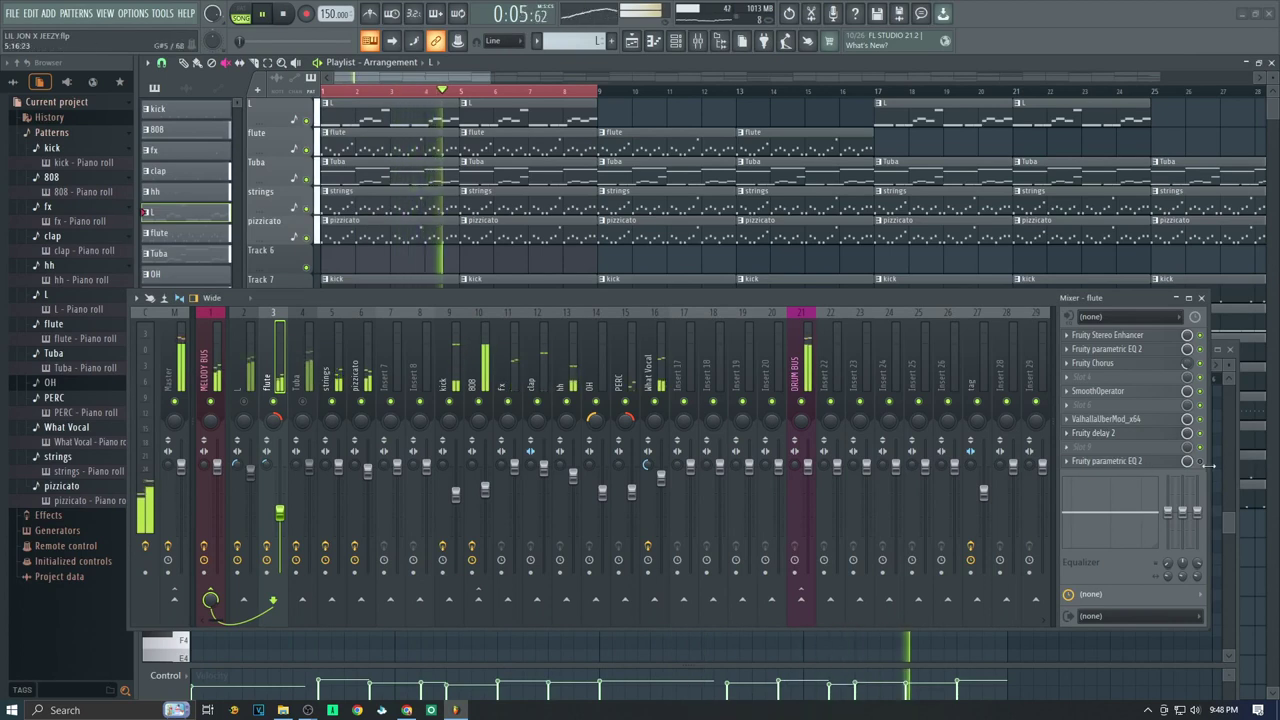
click(1110, 461)
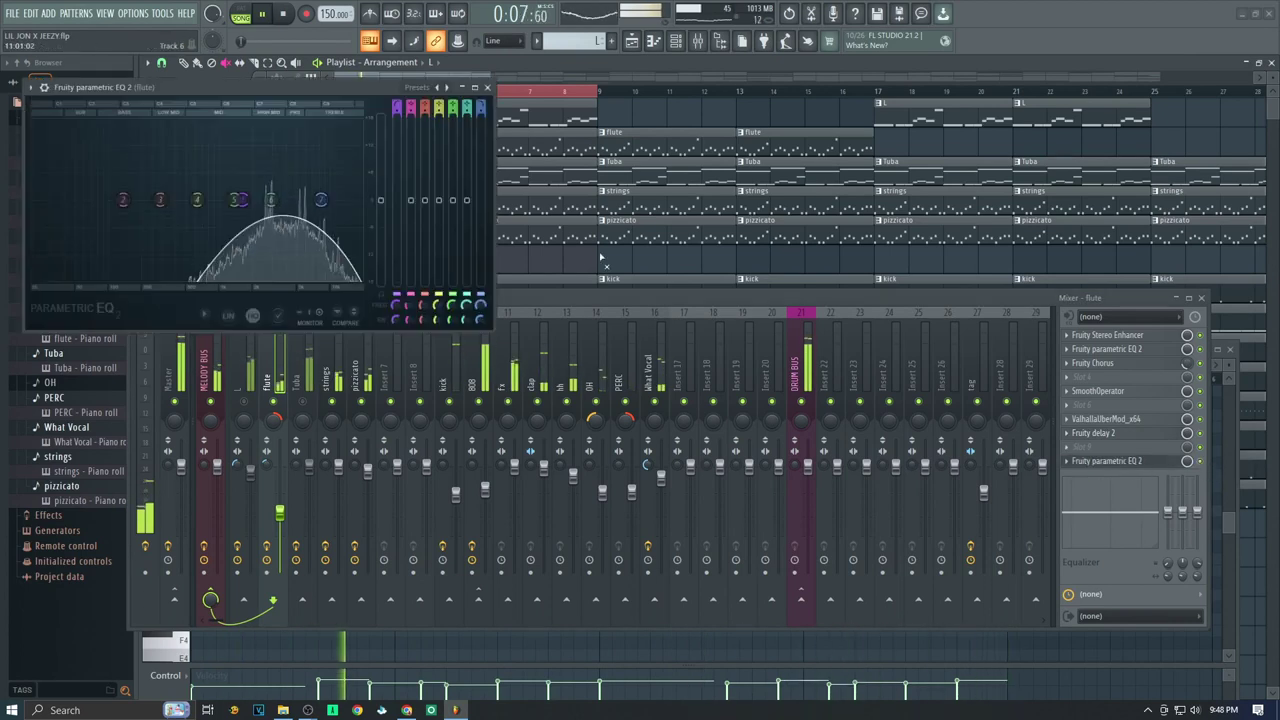
click(1205, 465)
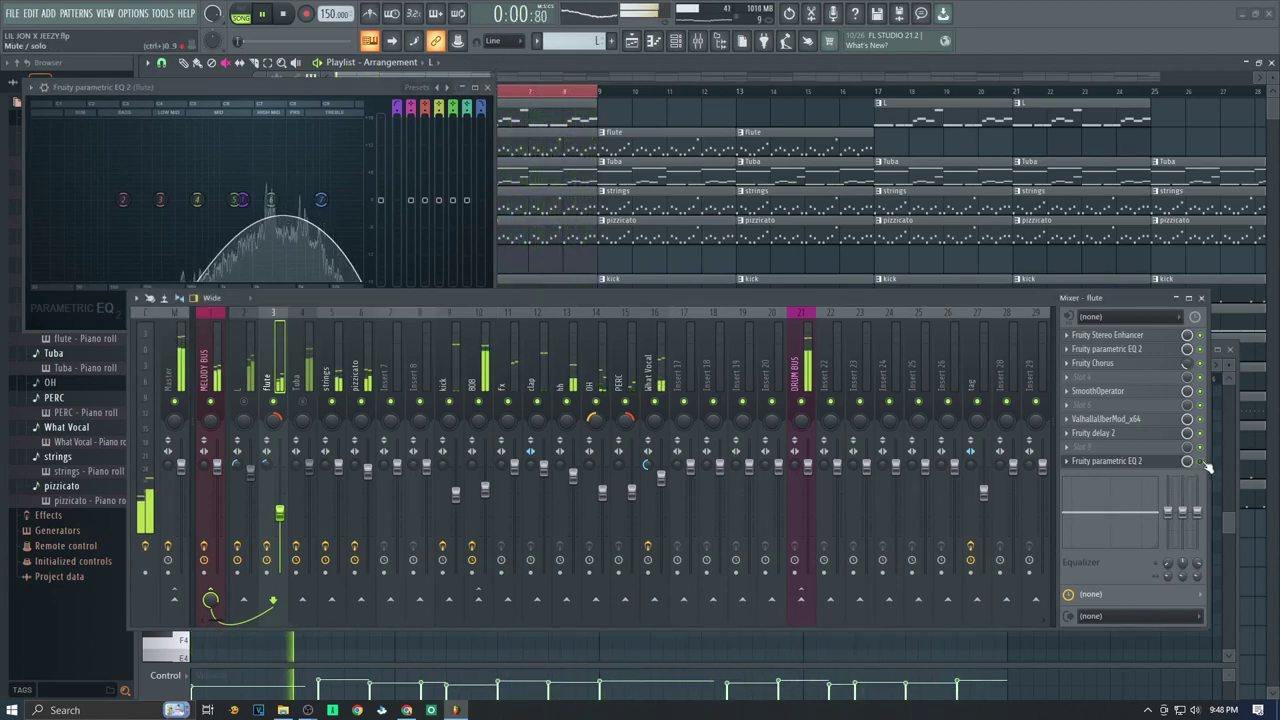
click(496, 94)
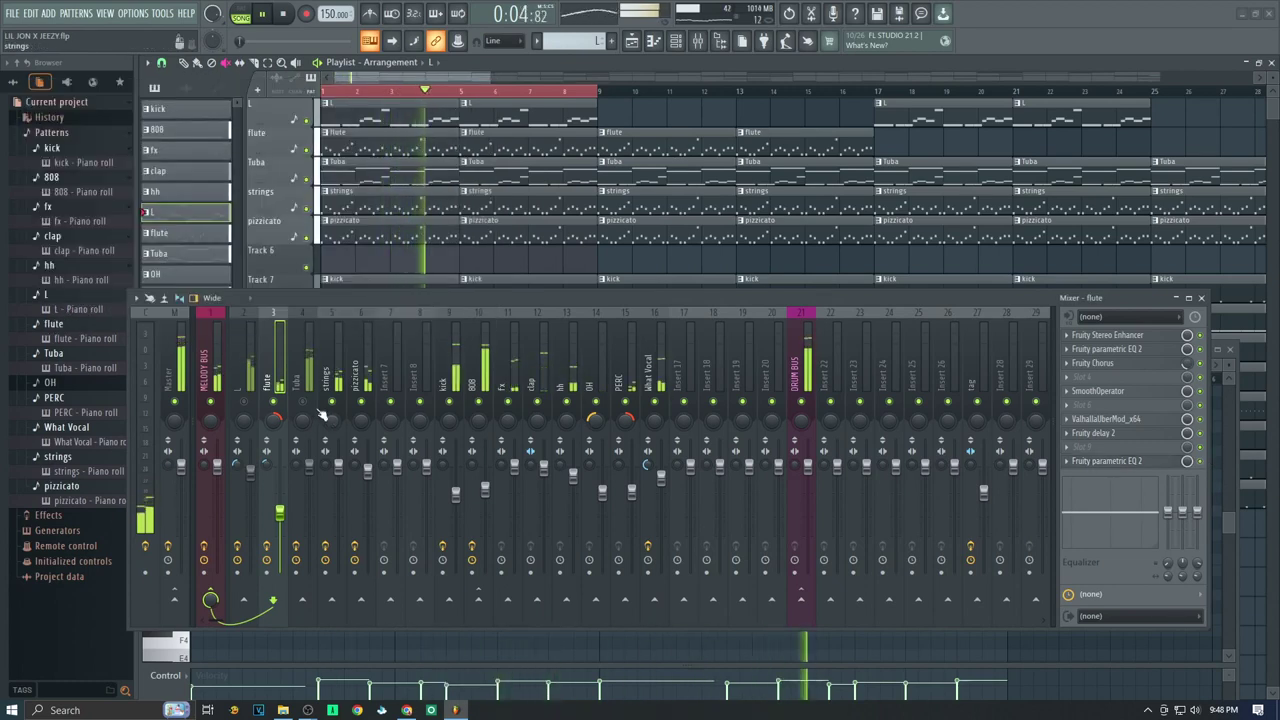
Unmute the Tuba and L mixer tracks
click(303, 365)
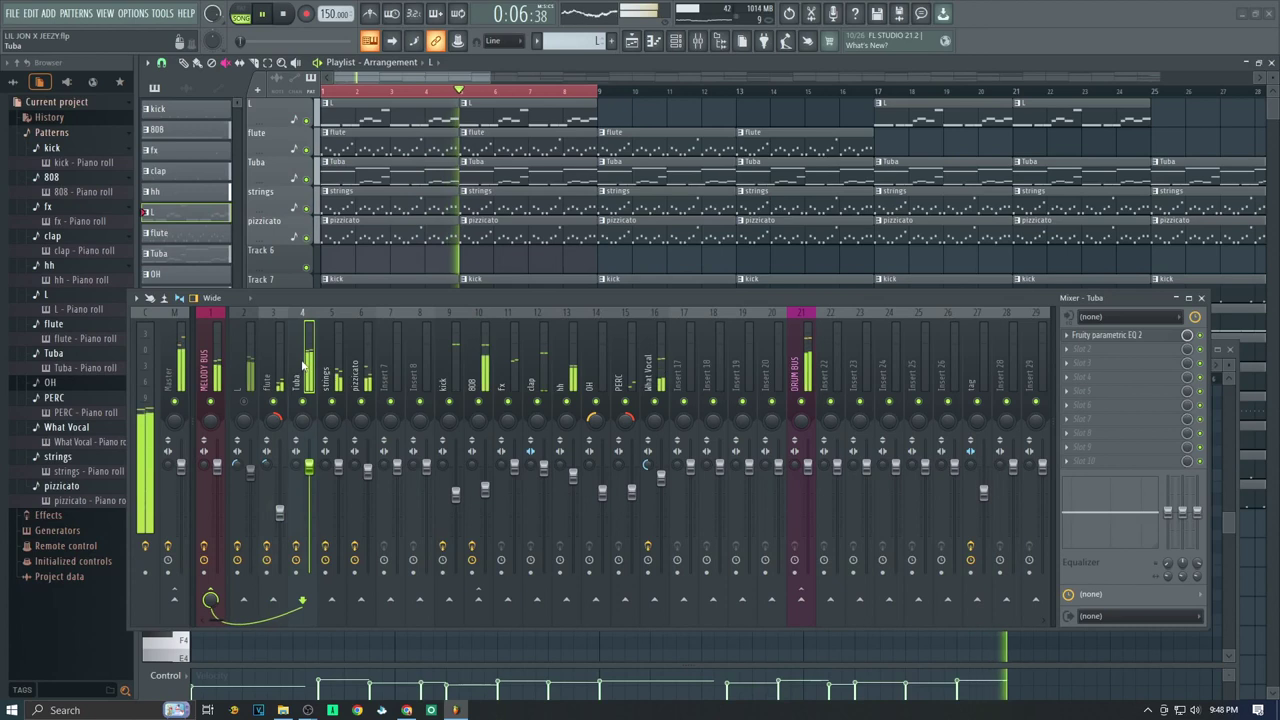
click(245, 403)
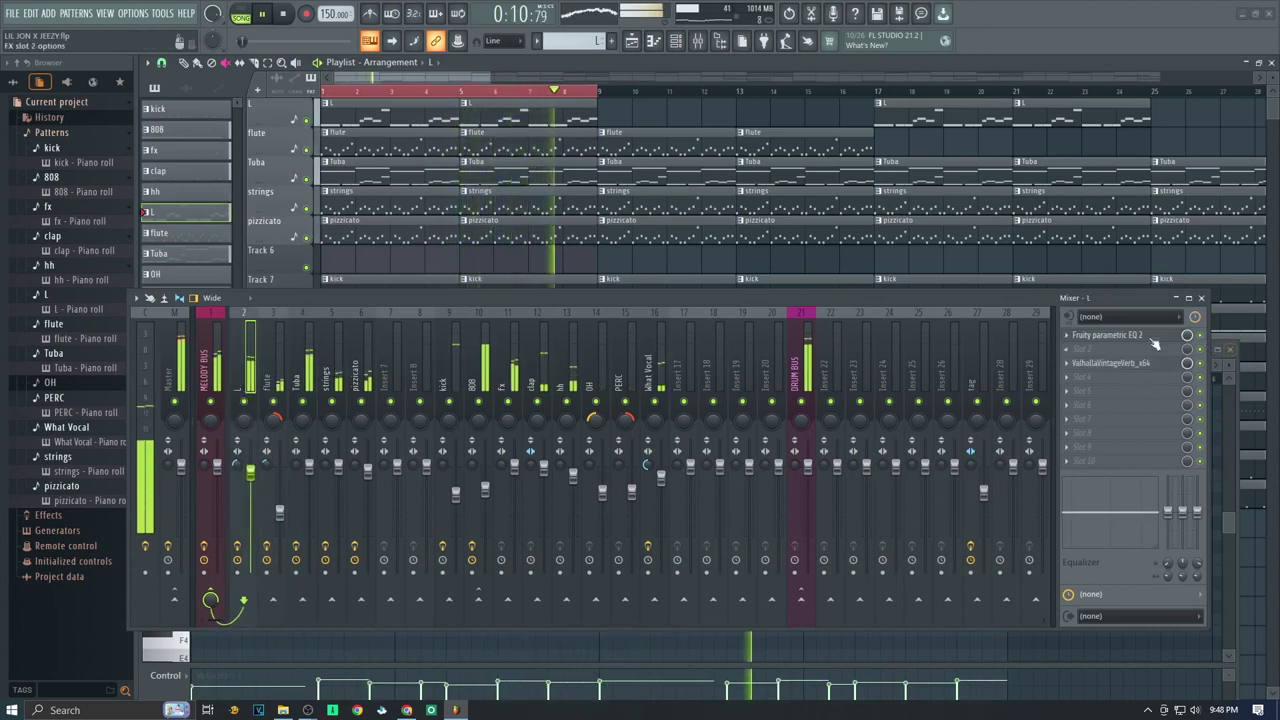
Inspect the L track's Fruity parametric EQ 2 and ValhallaVintageVerb, toggling each to compare the sound, and close both
click(1153, 337)
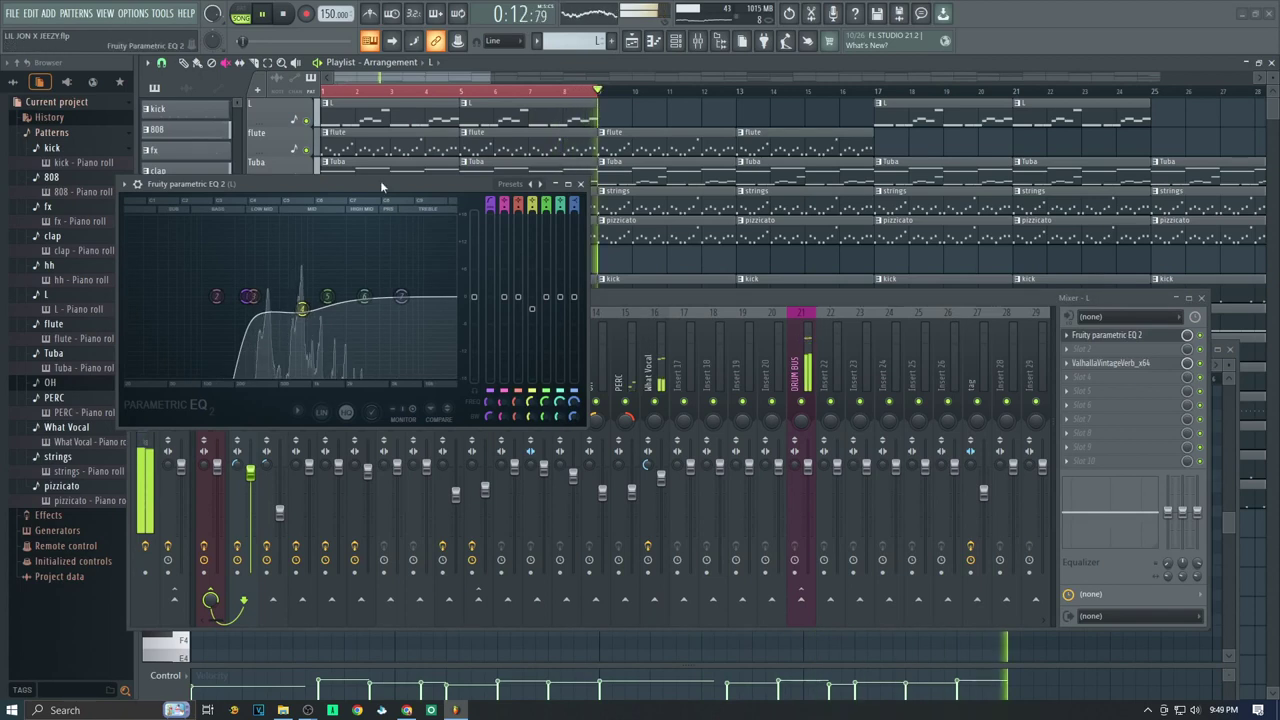
drag(380, 180, 492, 97)
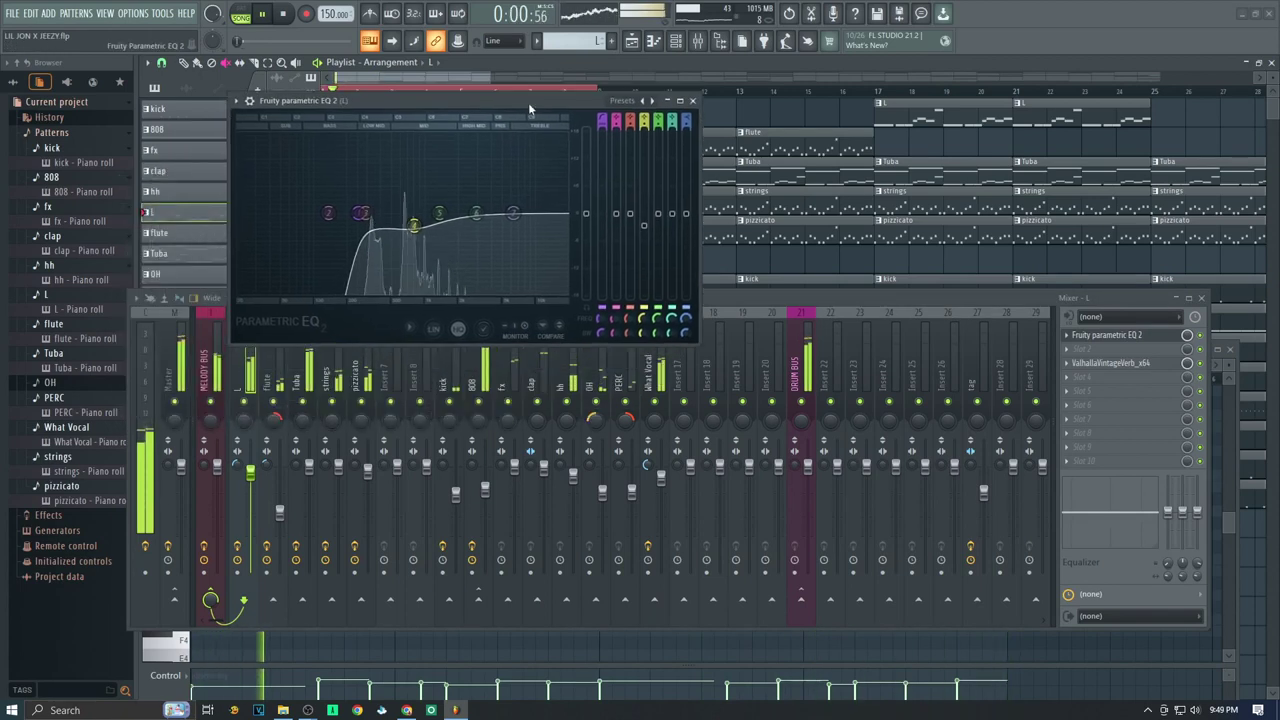
click(1201, 336)
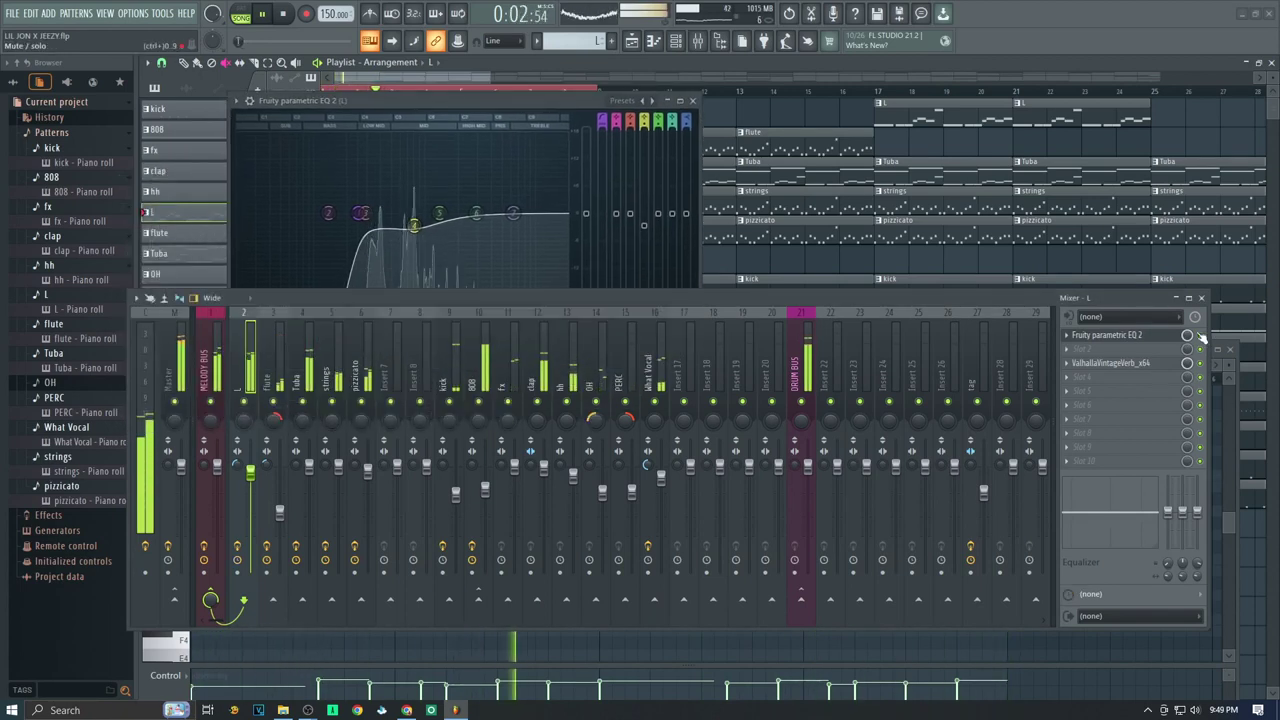
click(697, 104)
click(1110, 364)
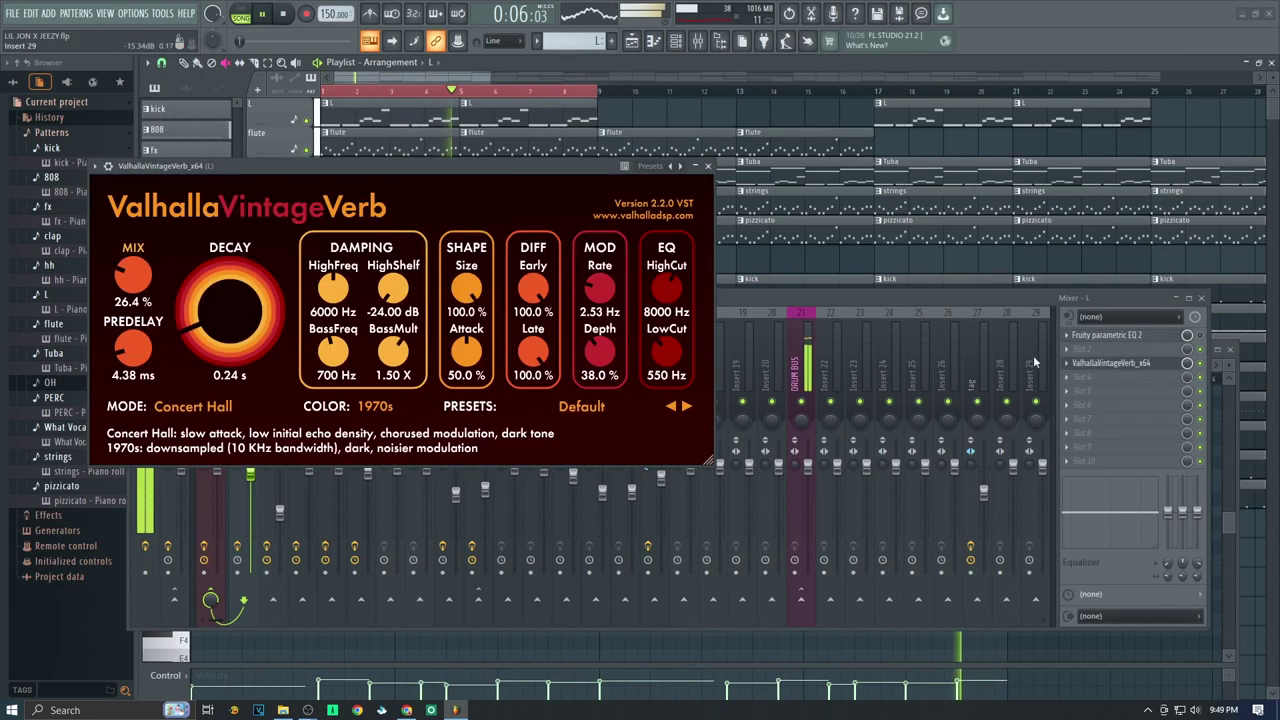
click(1207, 368)
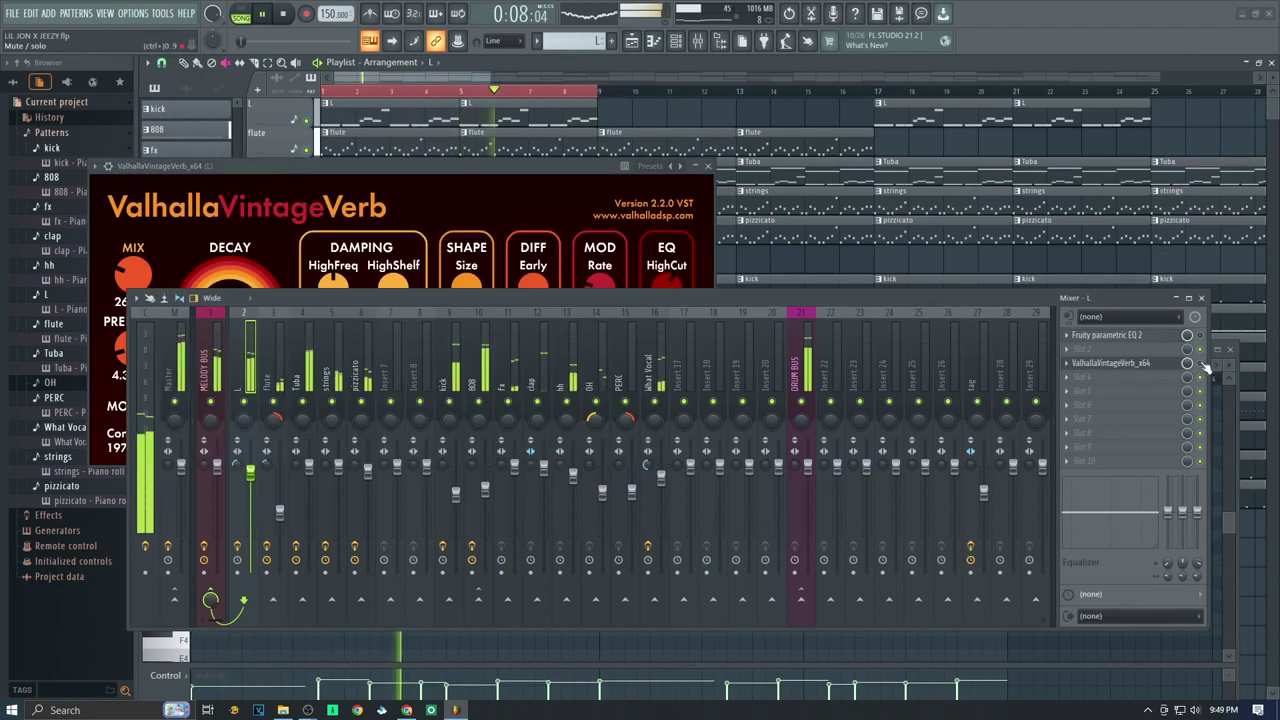
click(709, 167)
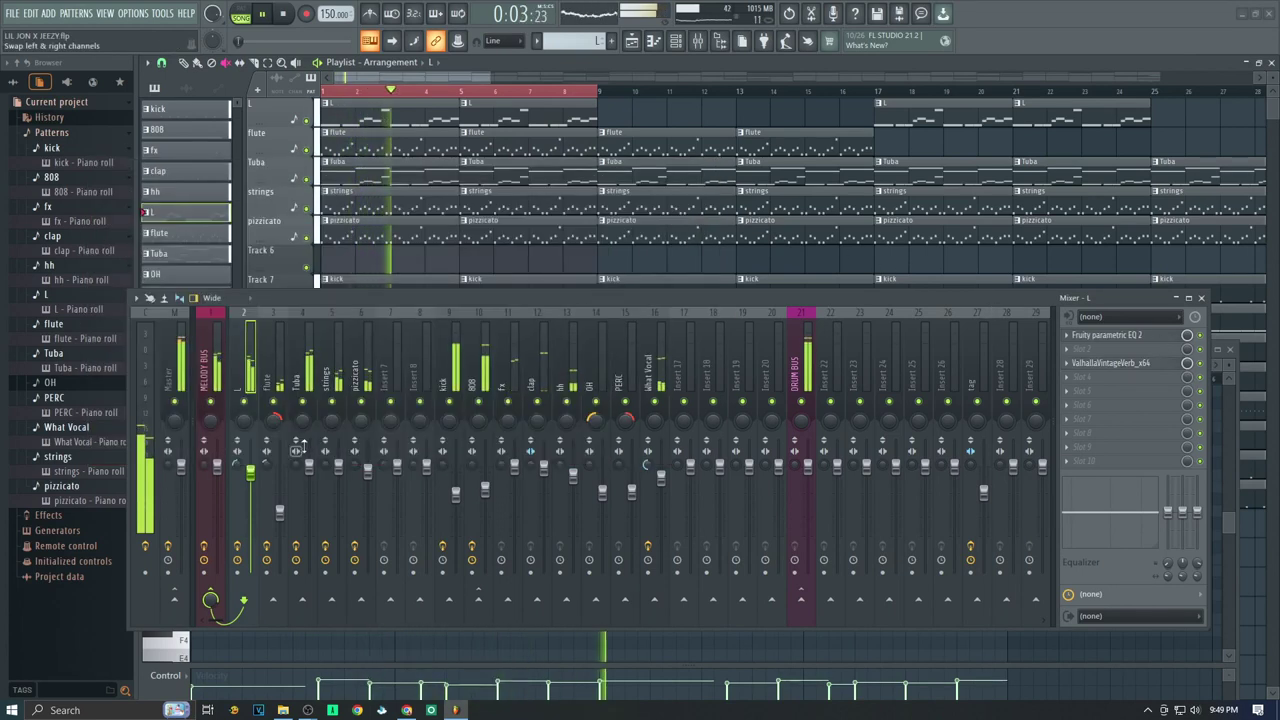
Inspect the MELODY BUS track's Fruity parametric EQ 2, checking the band 1 filter type and order options, and close the effect
click(205, 372)
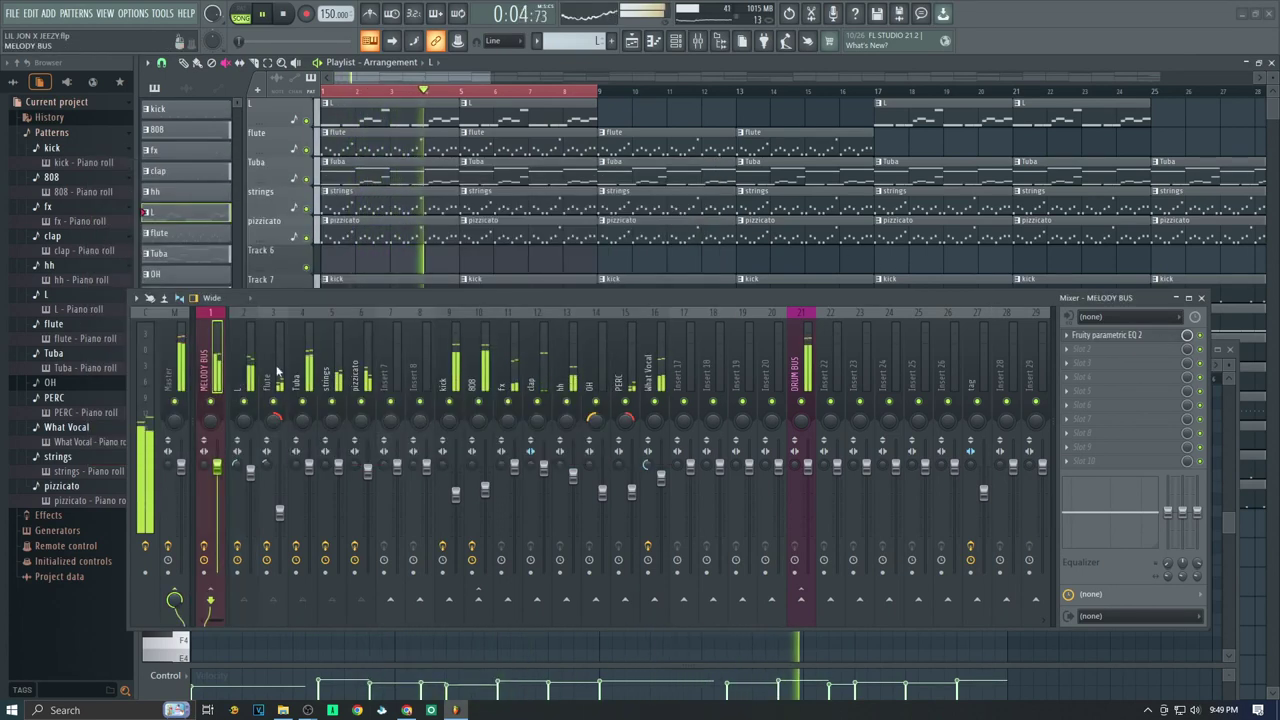
click(1120, 336)
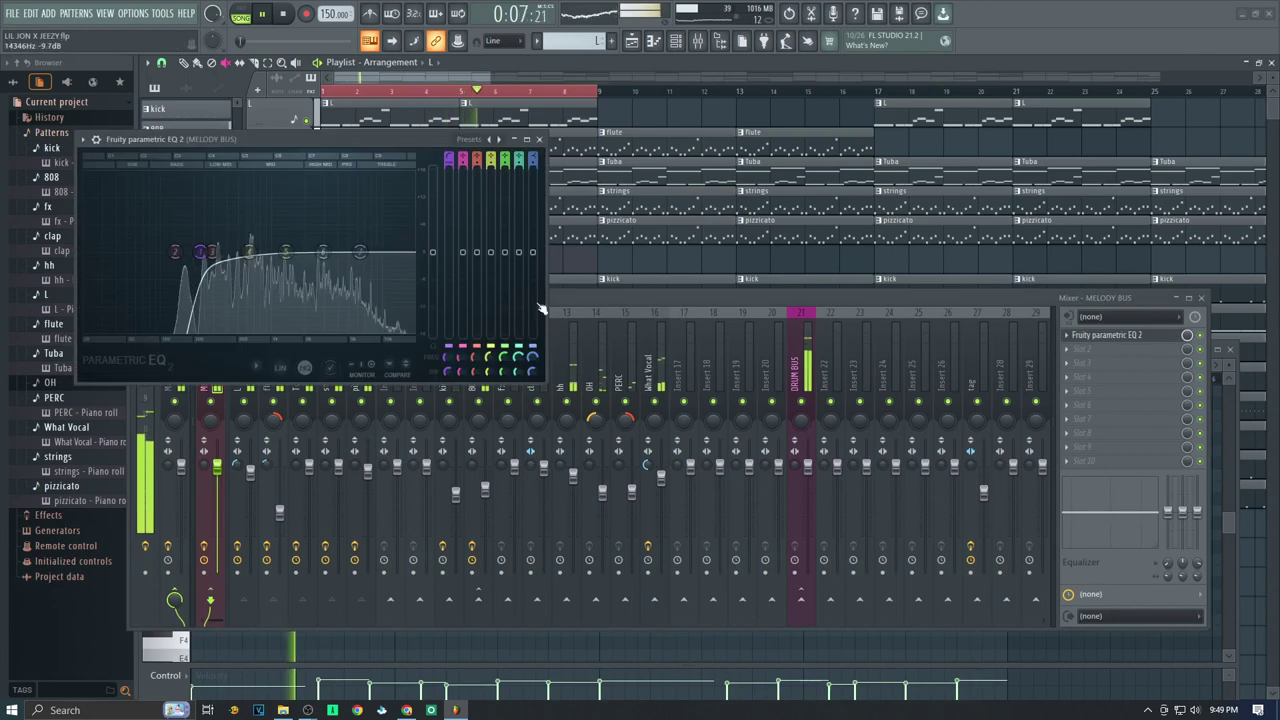
right_click(204, 258)
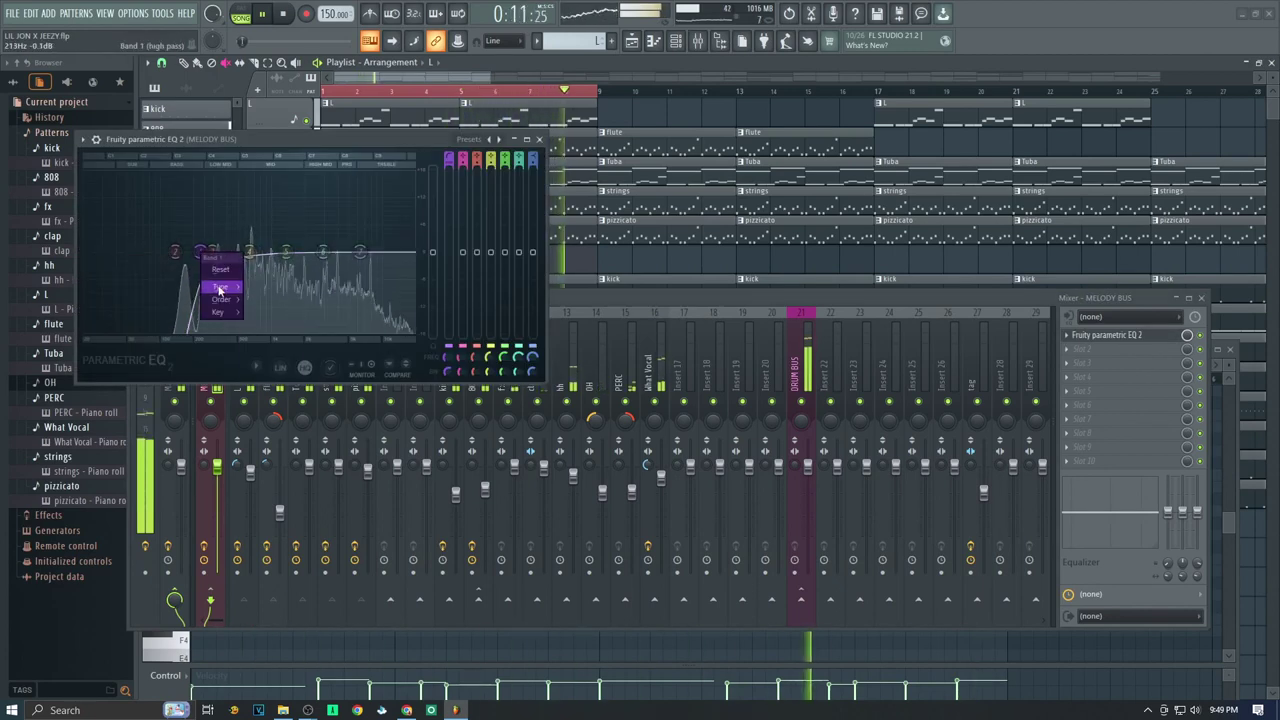
mouse_move(217, 284)
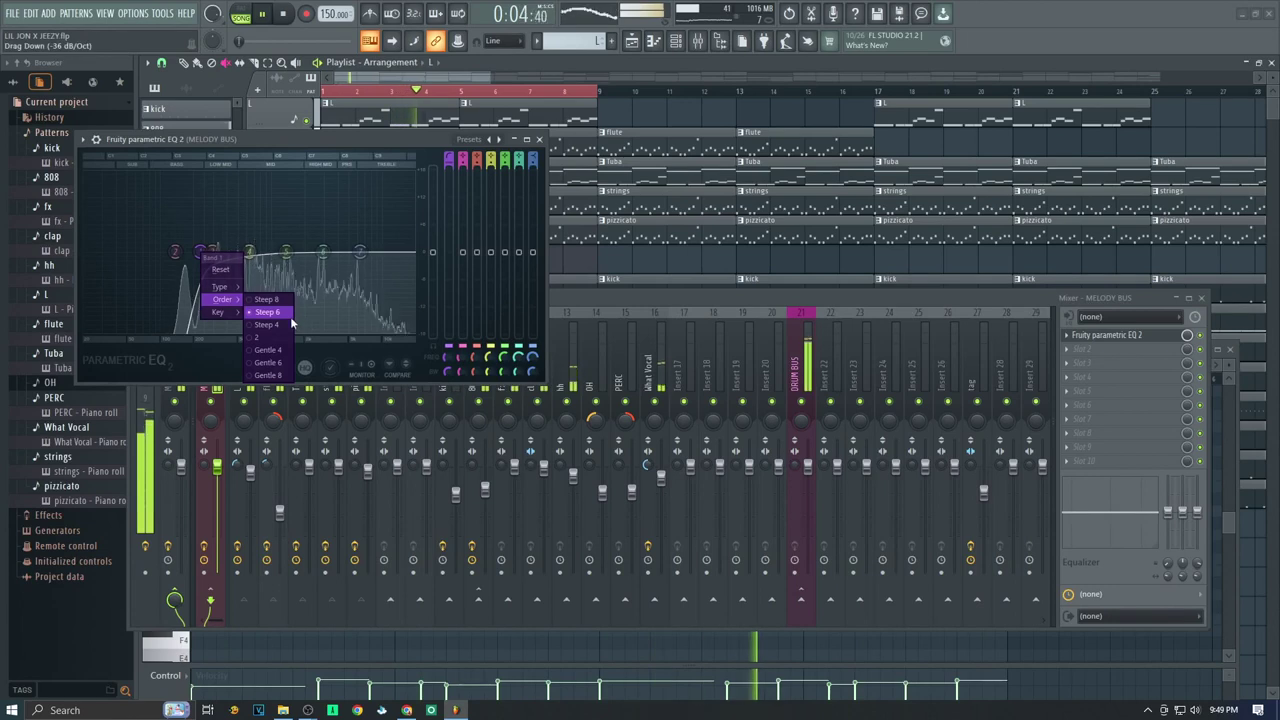
click(342, 136)
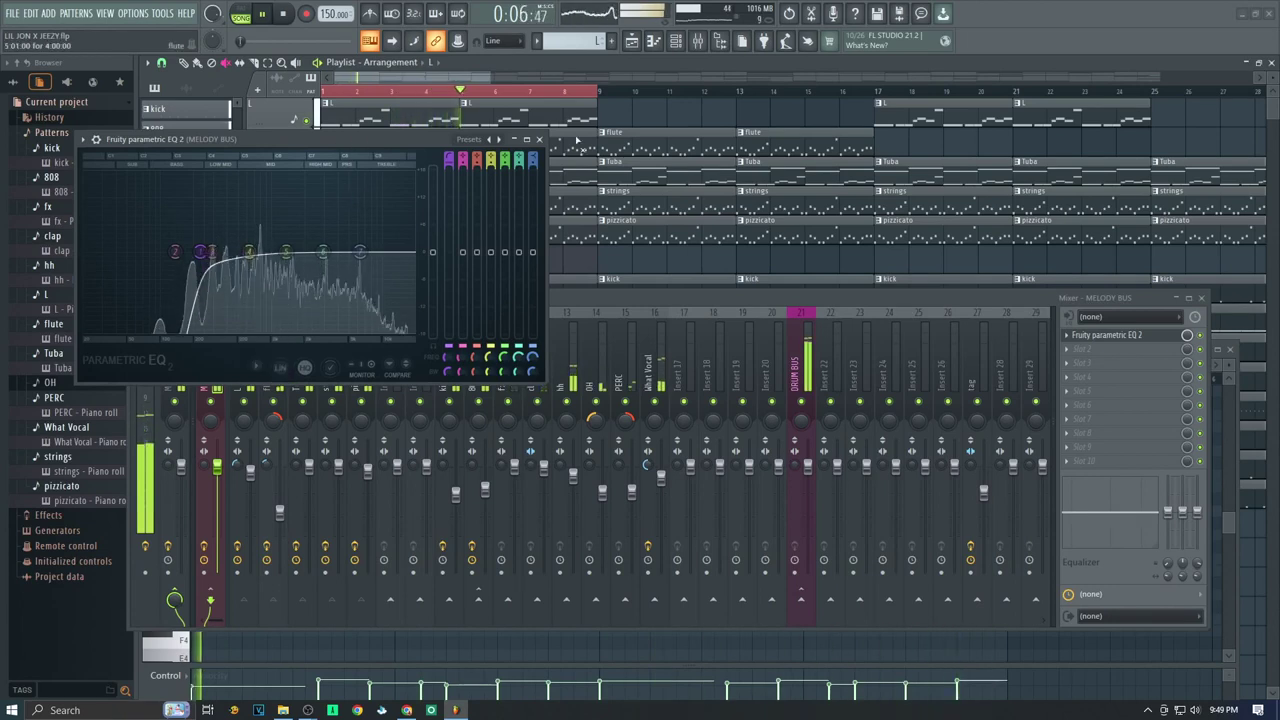
click(1170, 337)
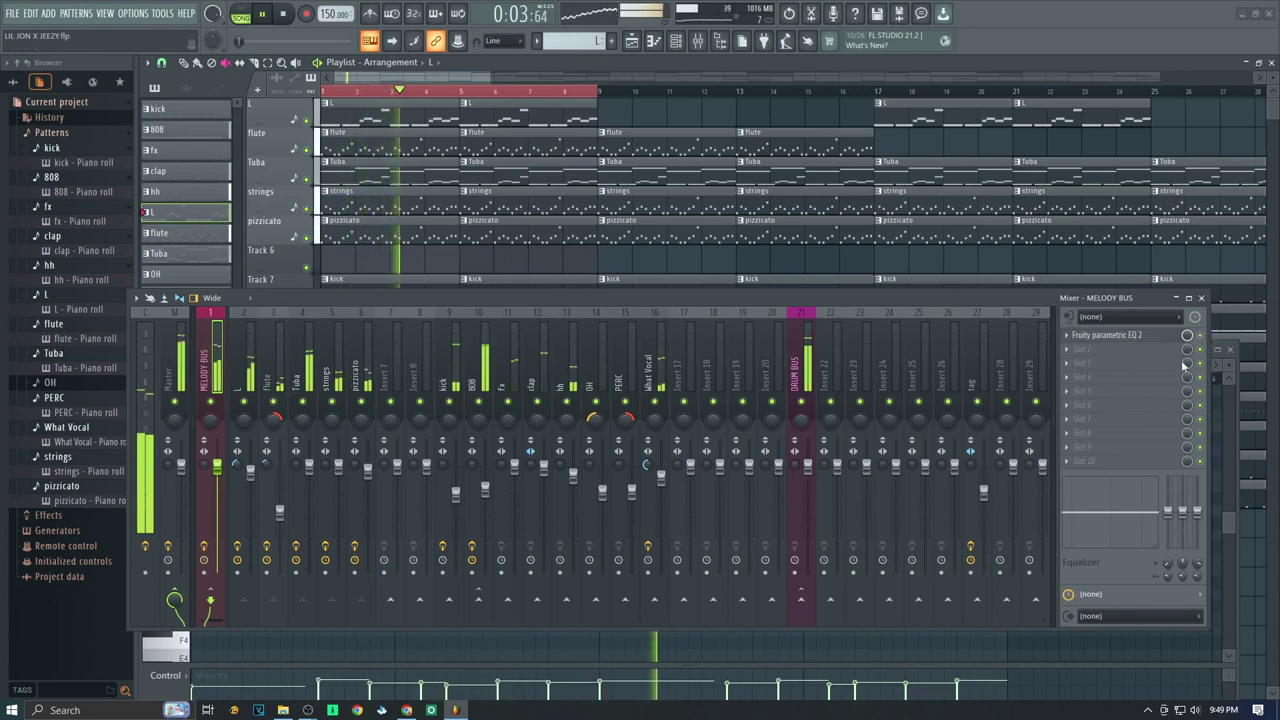
Close the mixer, the L piano roll and the channel rack, leaving only the playlist open
drag(1068, 297, 1007, 523)
click(1140, 523)
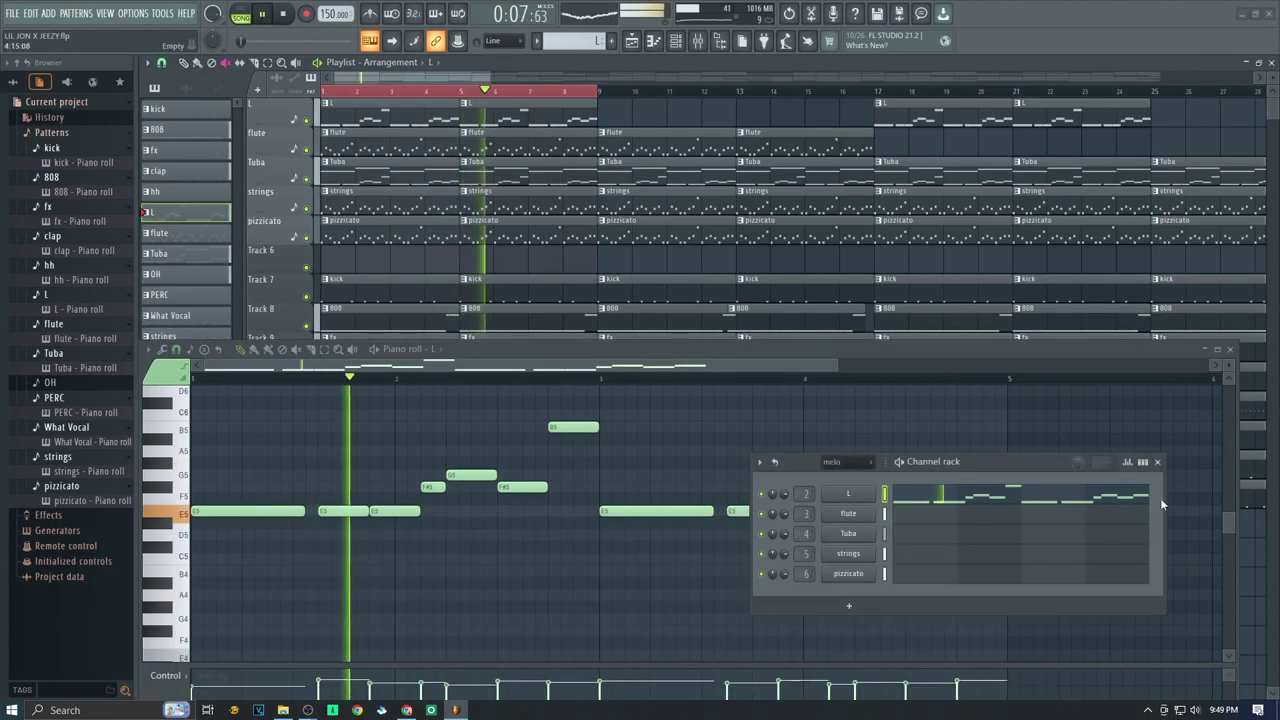
click(1231, 351)
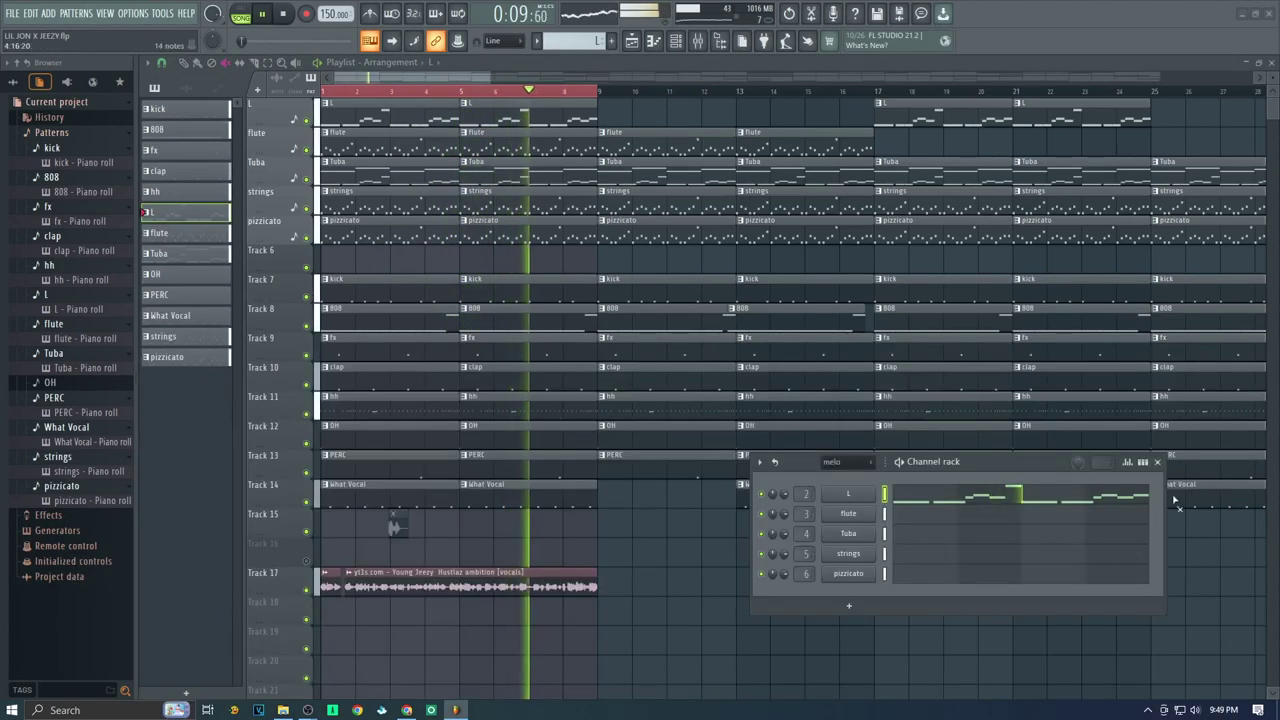
click(1156, 464)
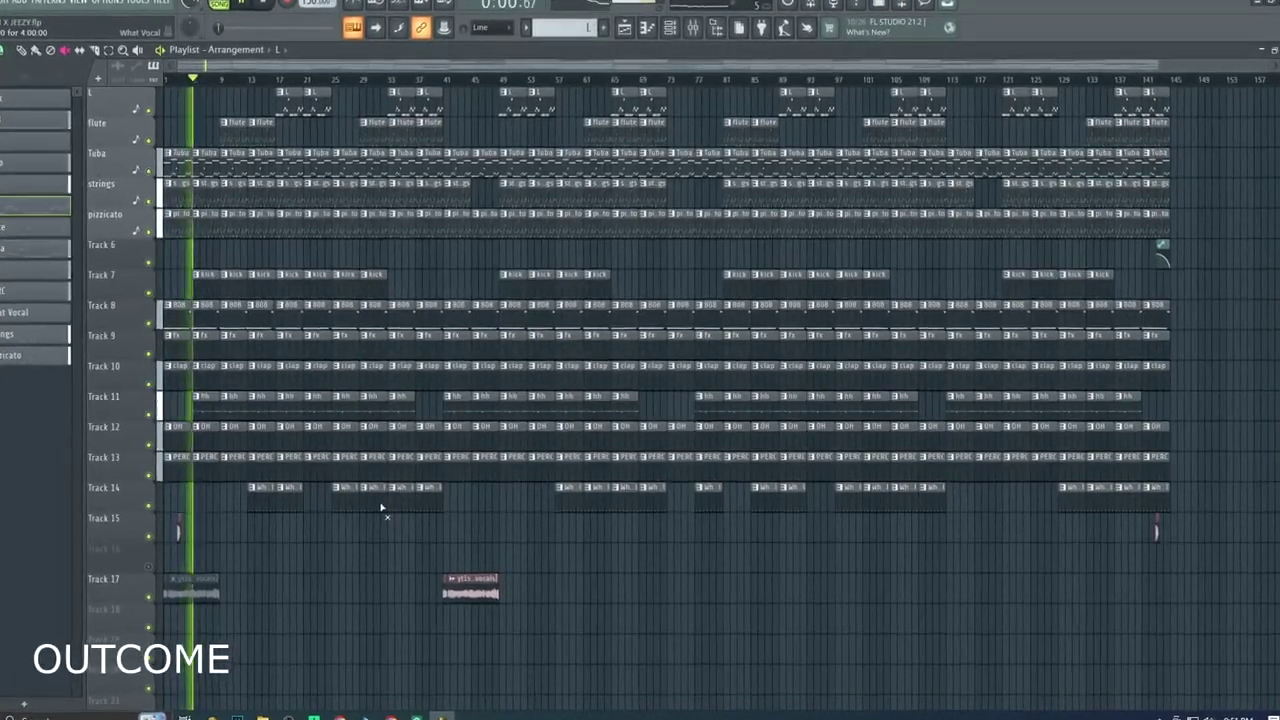
Place a copy of the vocals audio clip from bar 41 at bar 77 on Track 17 of the playlist
scroll(468, 400, down, 2)
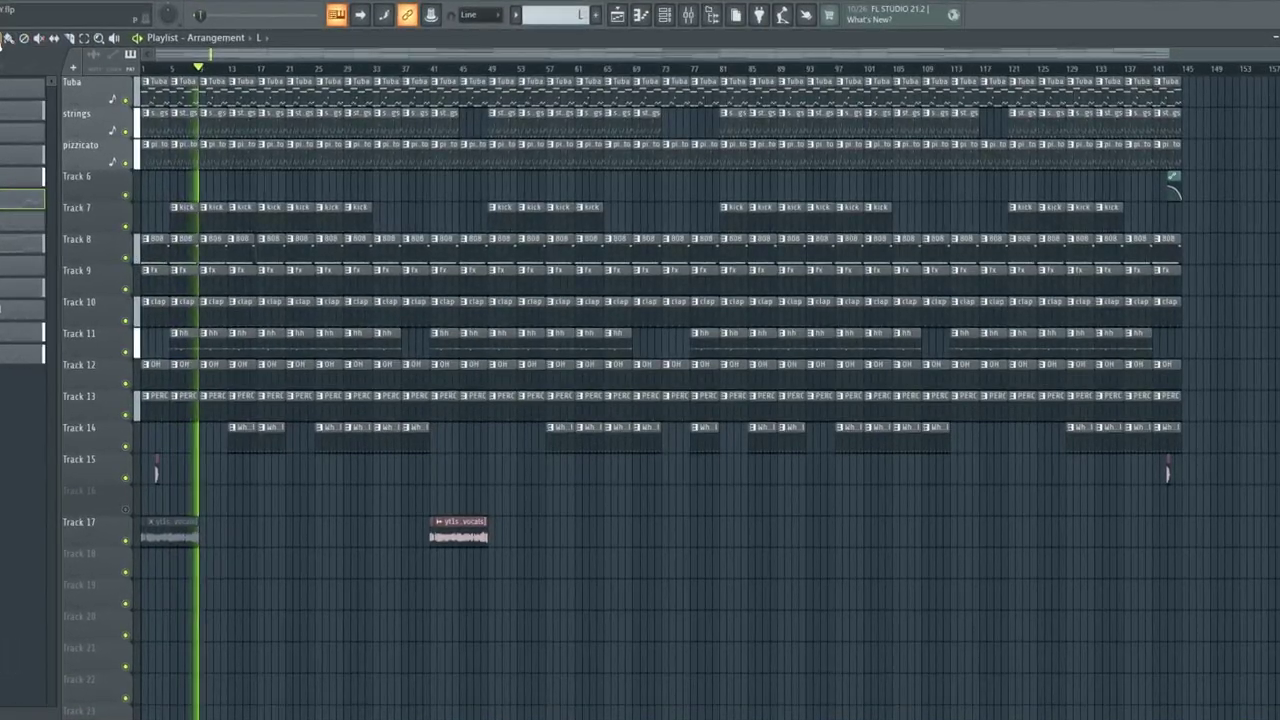
scroll(211, 290, up, 2)
scroll(176, 165, up, 5)
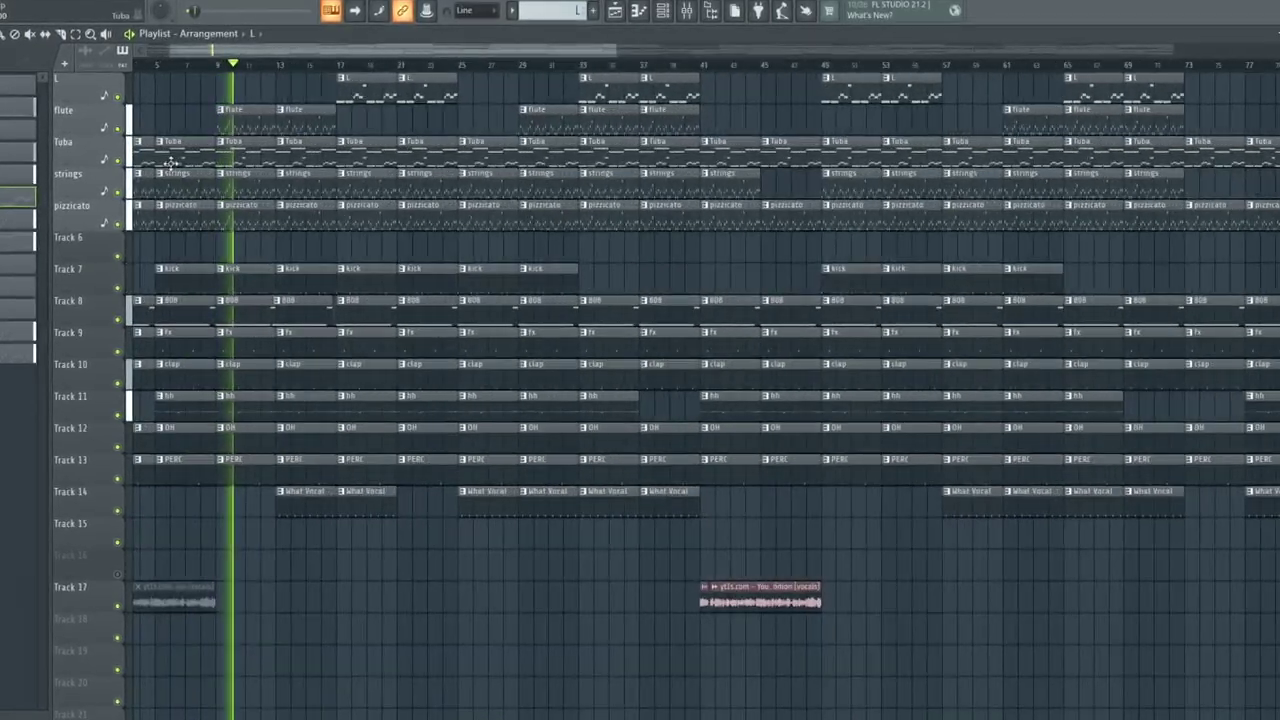
scroll(314, 204, down, 5)
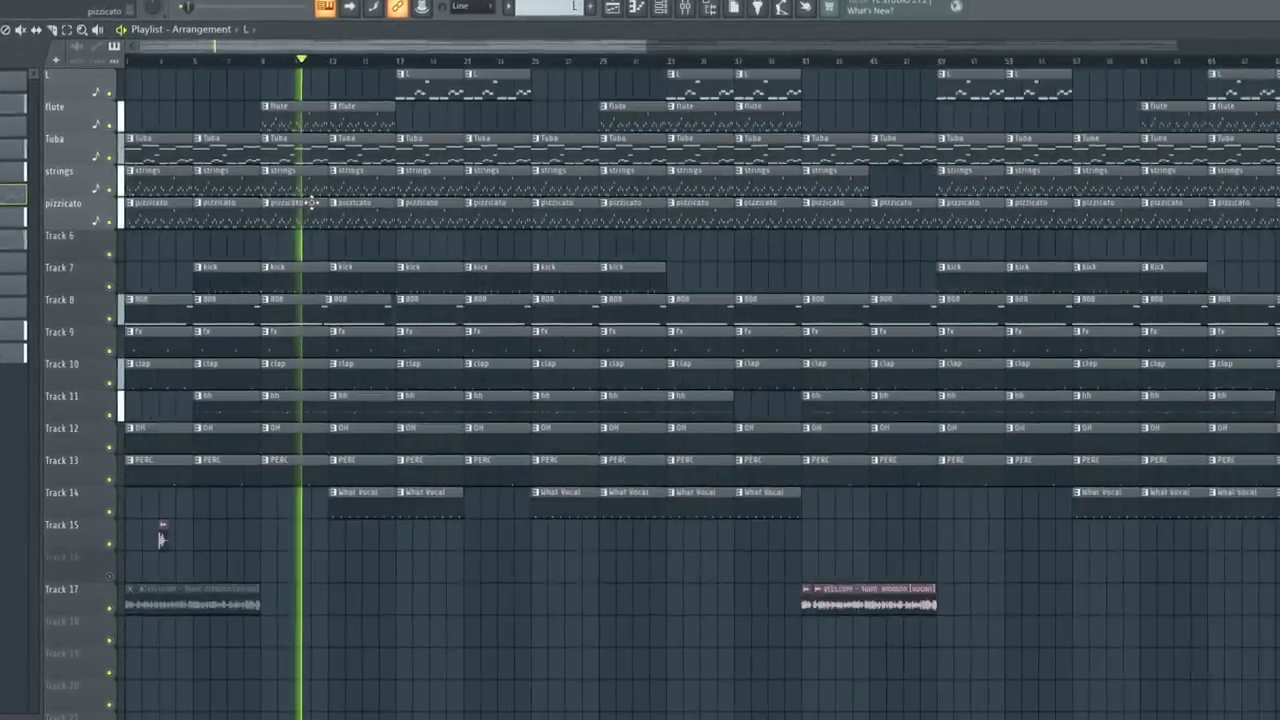
scroll(326, 204, down, 4)
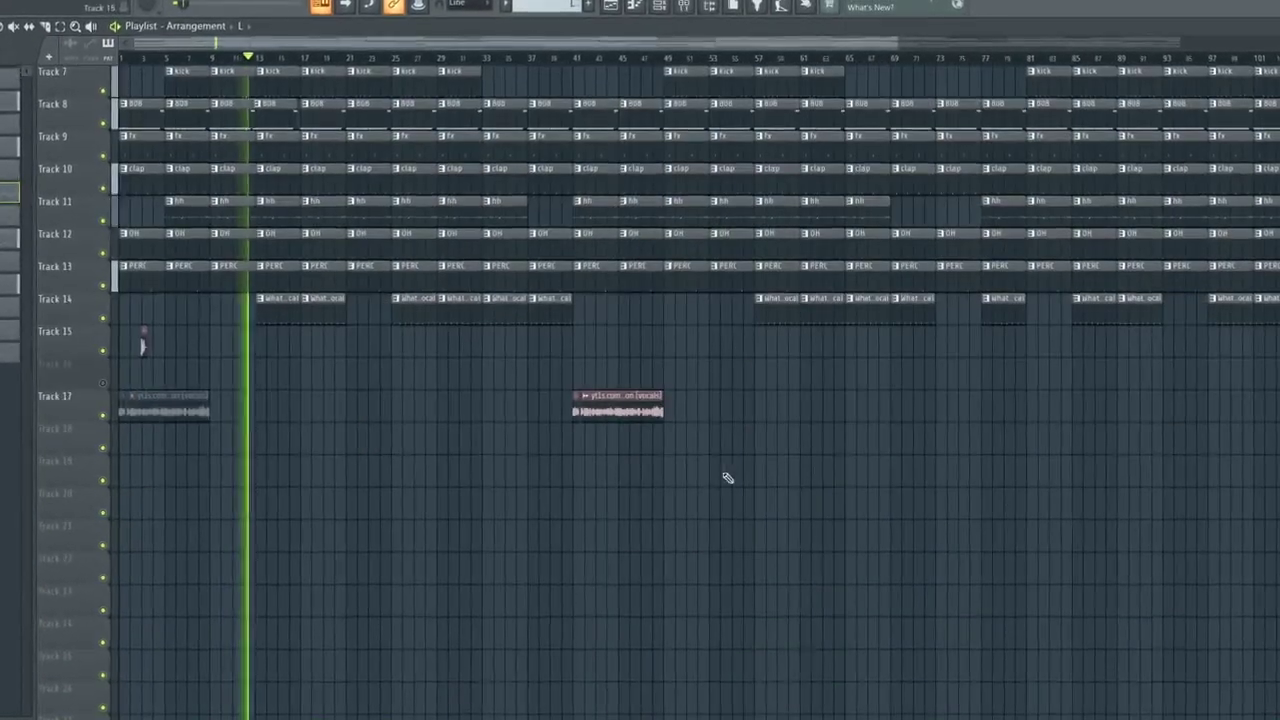
drag(763, 474, 447, 418)
scroll(600, 385, up, 4)
scroll(463, 442, down, 4)
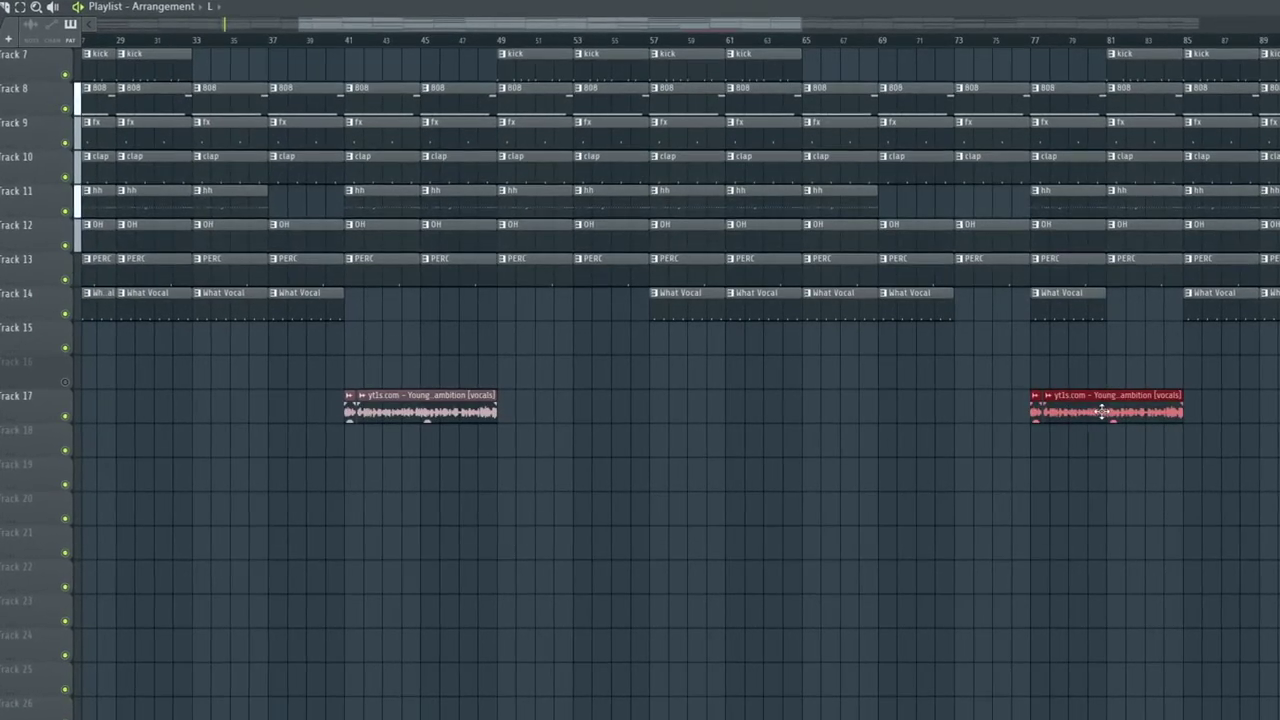
Examine the full playlist arrangement during playback, following the melody, drum and vocal clips through to the closing bars
scroll(1103, 413, down, 4)
scroll(1082, 420, up, 3)
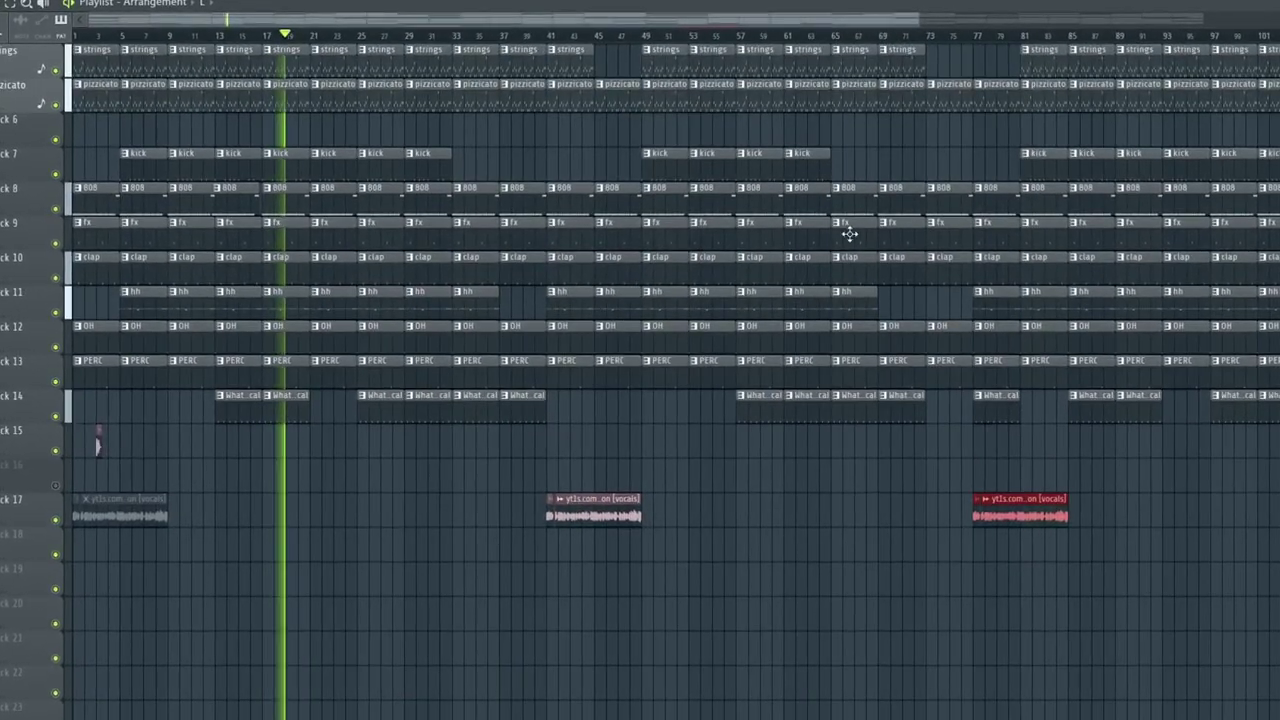
scroll(684, 179, up, 4)
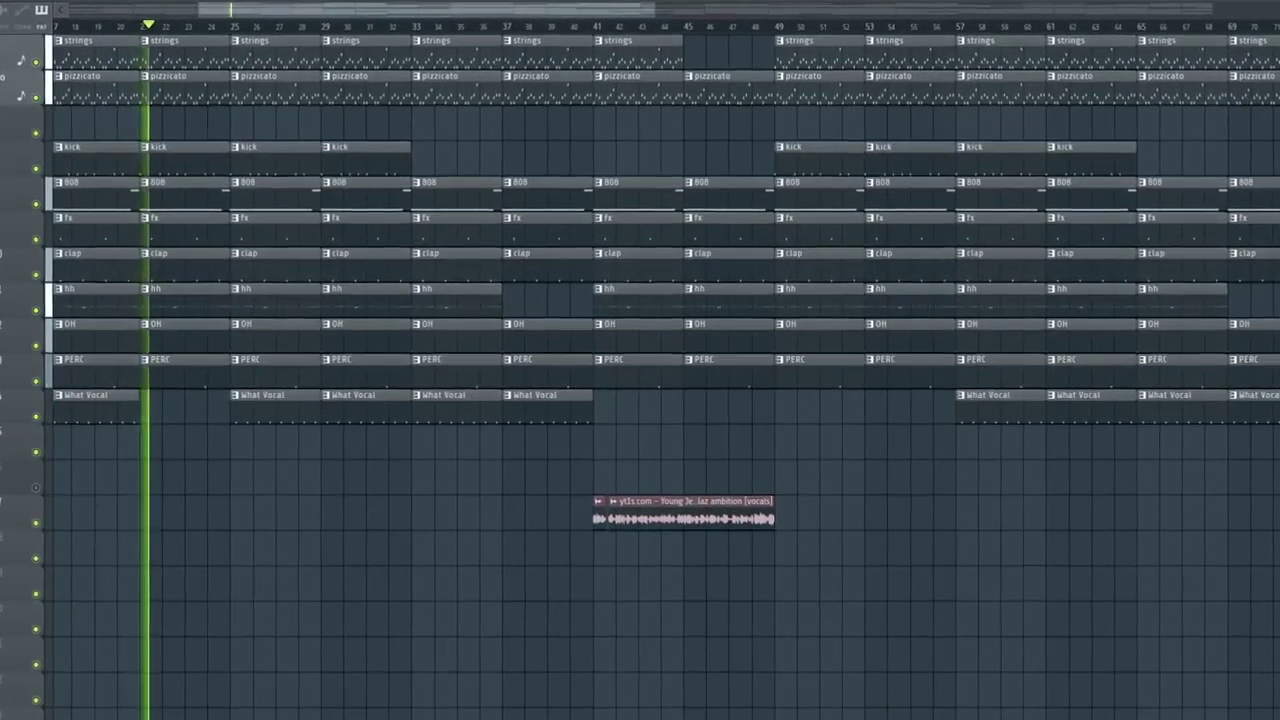
scroll(640, 360, up, 2)
scroll(1005, 165, up, 1)
scroll(1000, 163, down, 3)
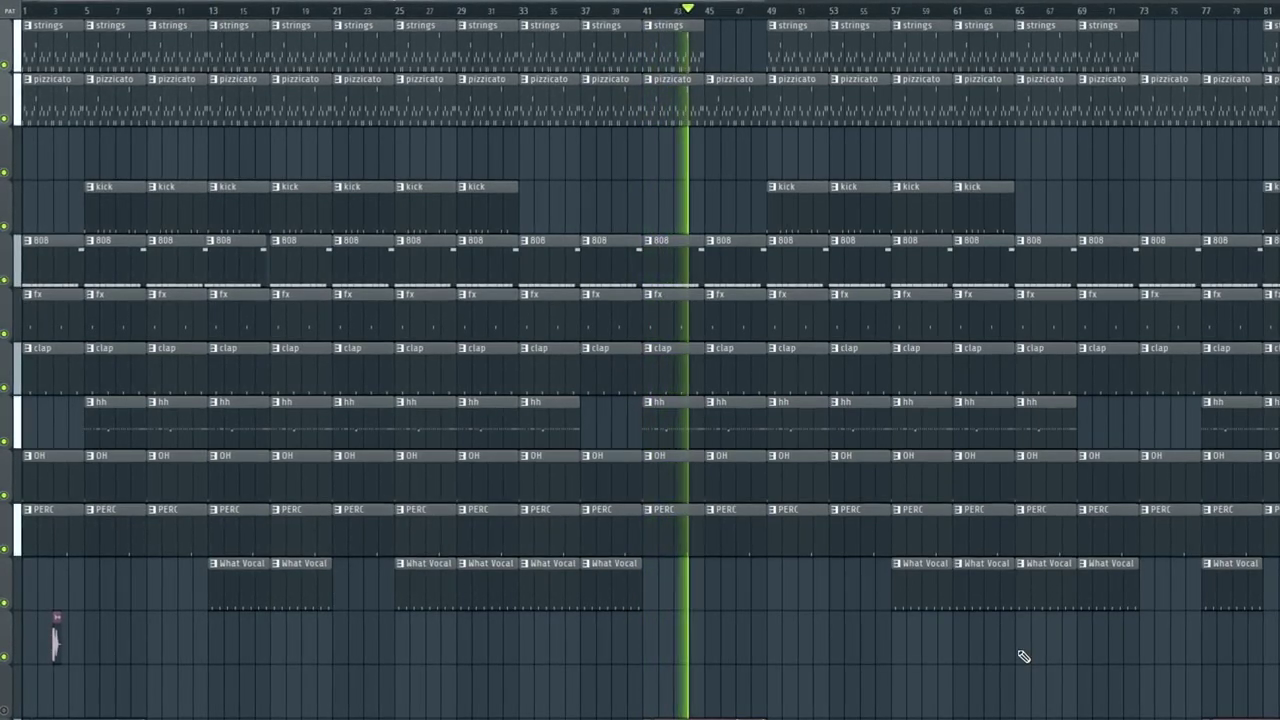
scroll(995, 650, down, 1)
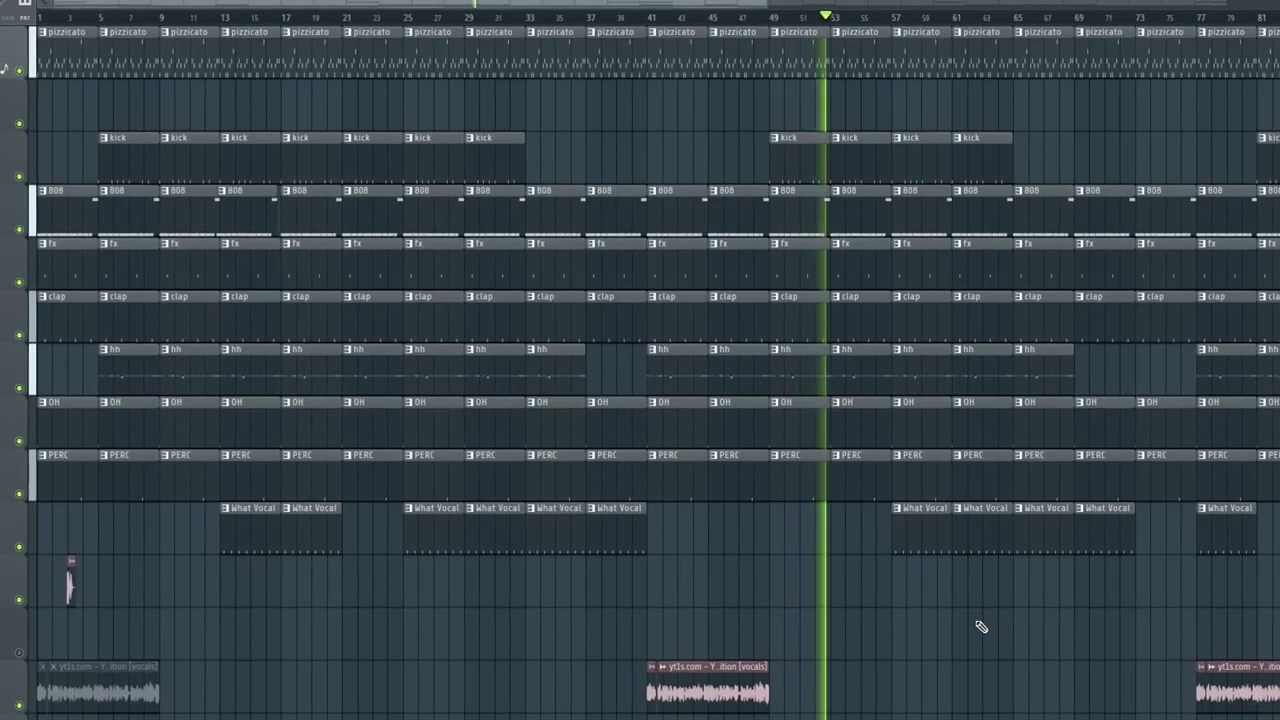
scroll(981, 627, up, 3)
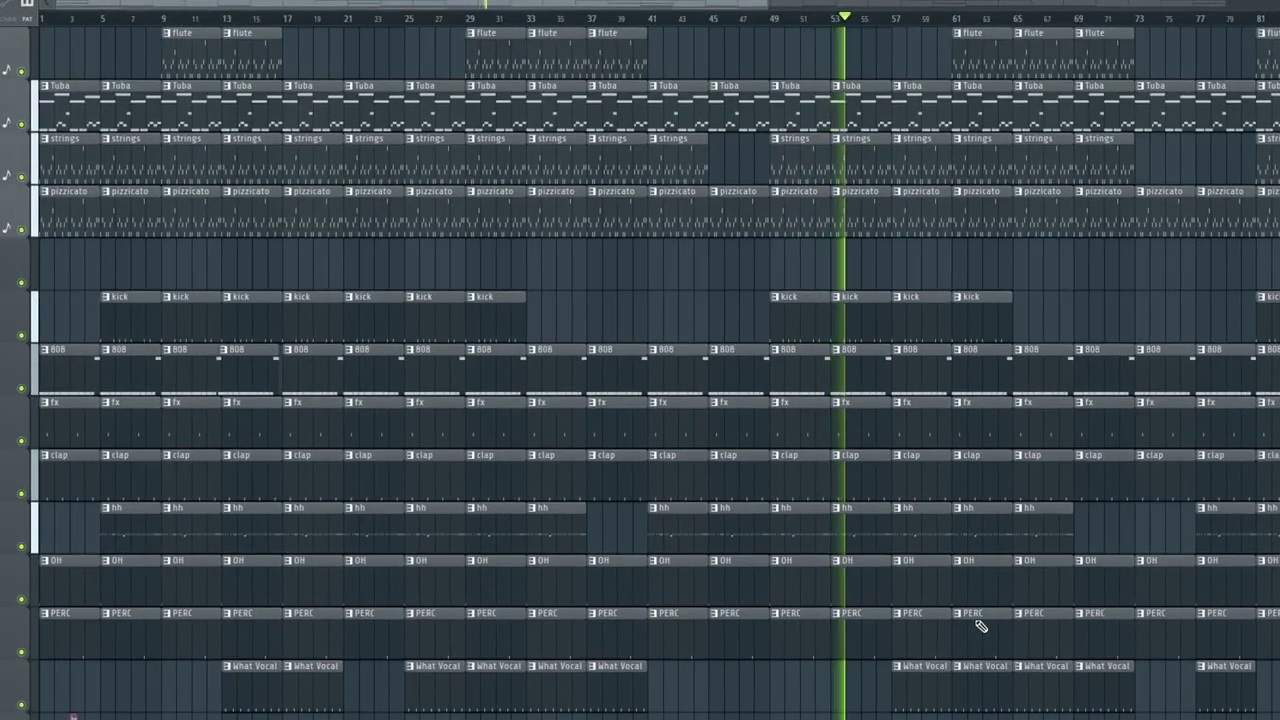
ctrl+scroll(983, 597, down, 1)
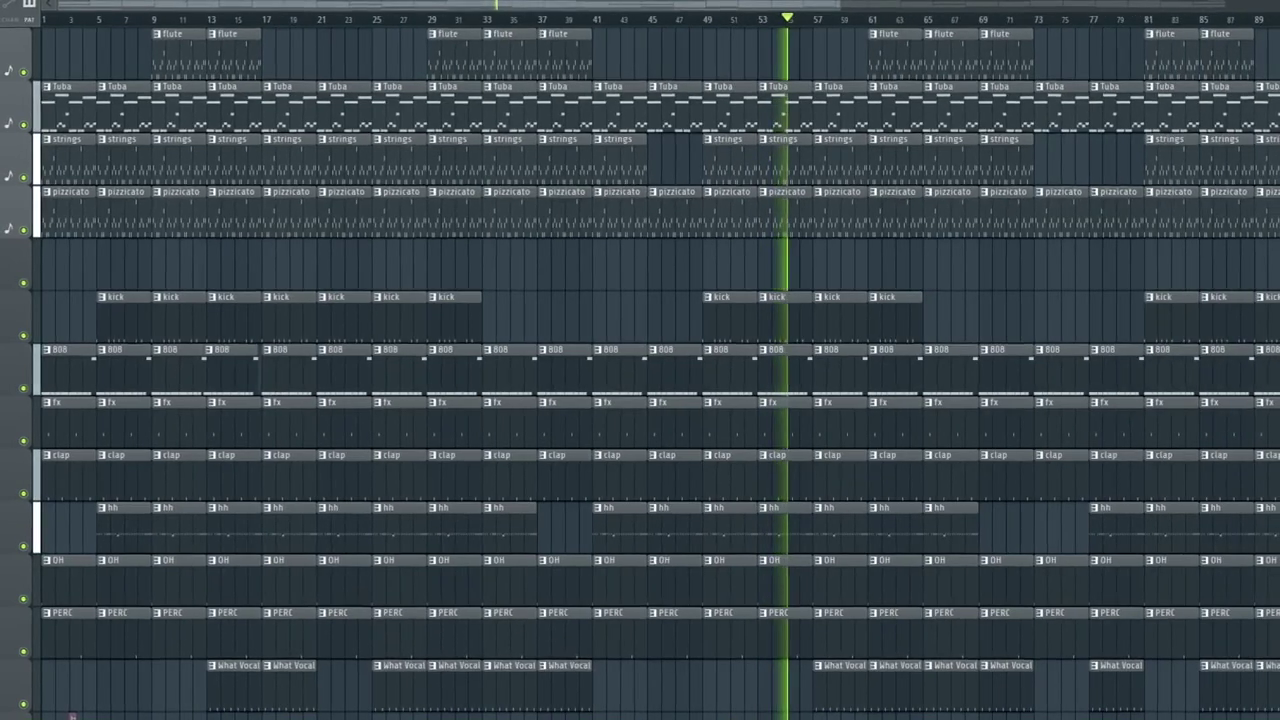
alt+scroll(72, 690, down, 4)
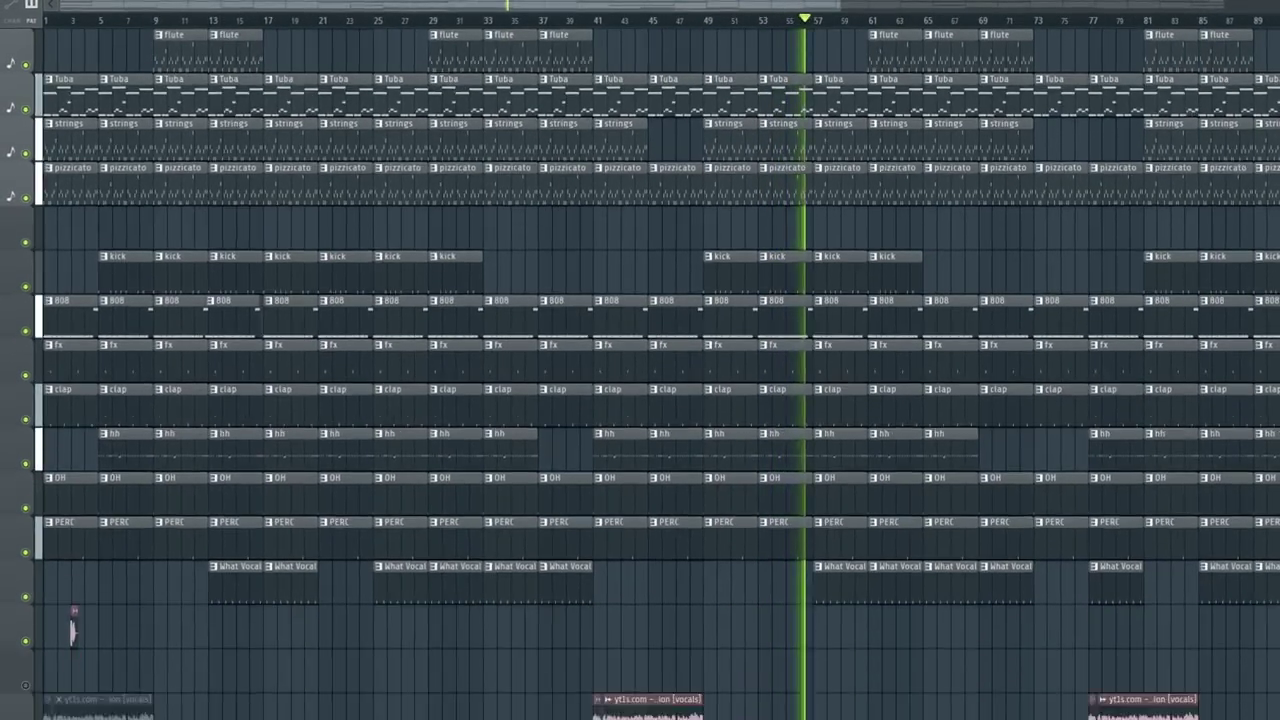
ctrl+scroll(1150, 152, down, 2)
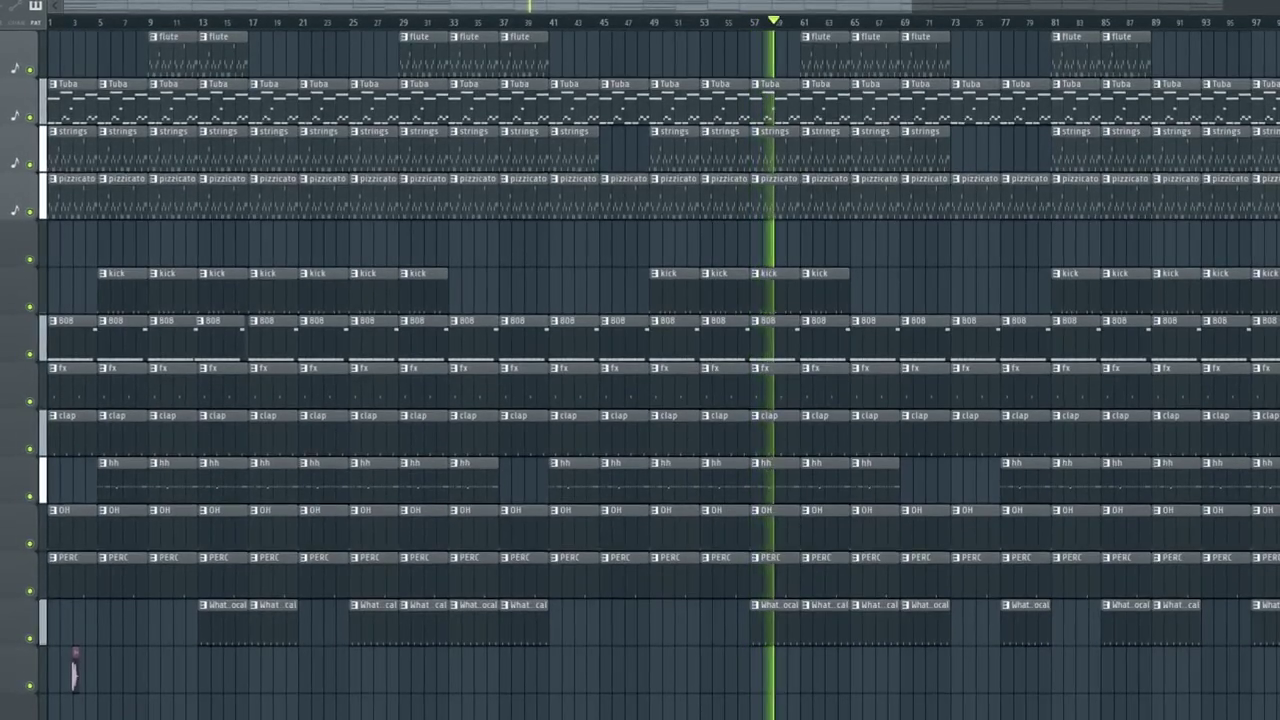
alt+scroll(73, 668, down, 1)
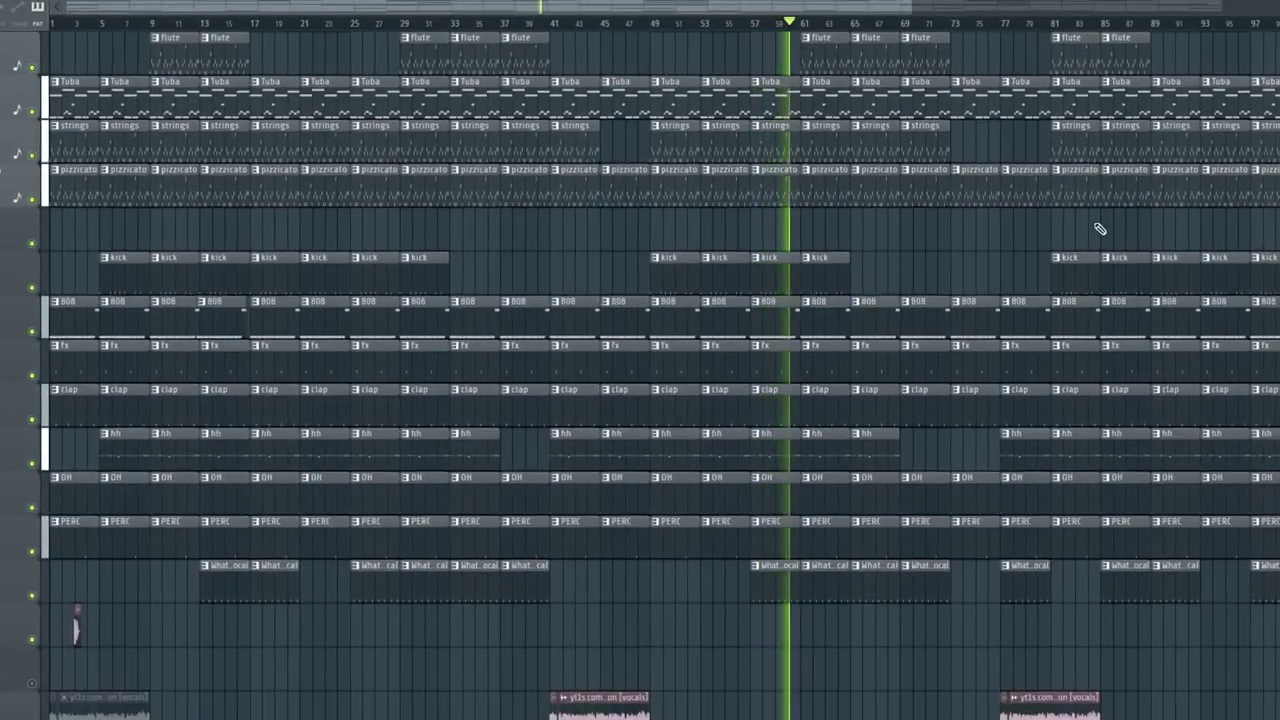
ctrl+scroll(1095, 232, down, 1)
scroll(1093, 235, up, 1)
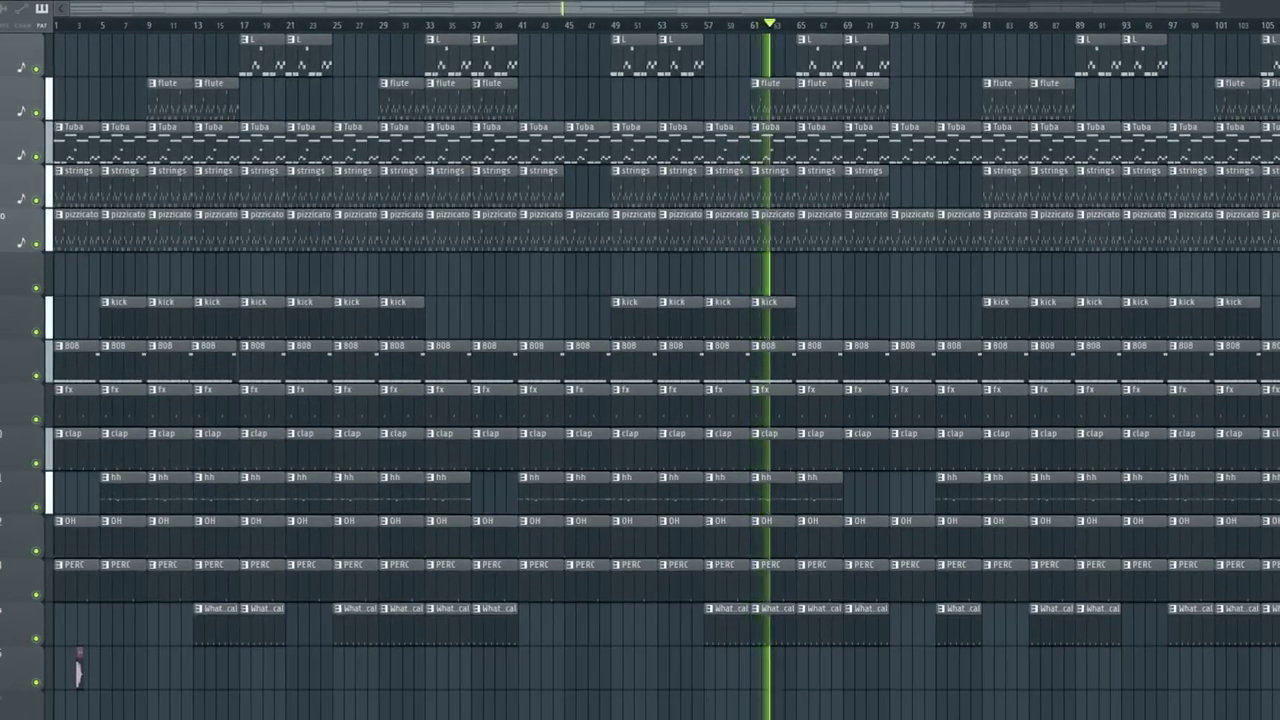
alt+scroll(79, 668, down, 1)
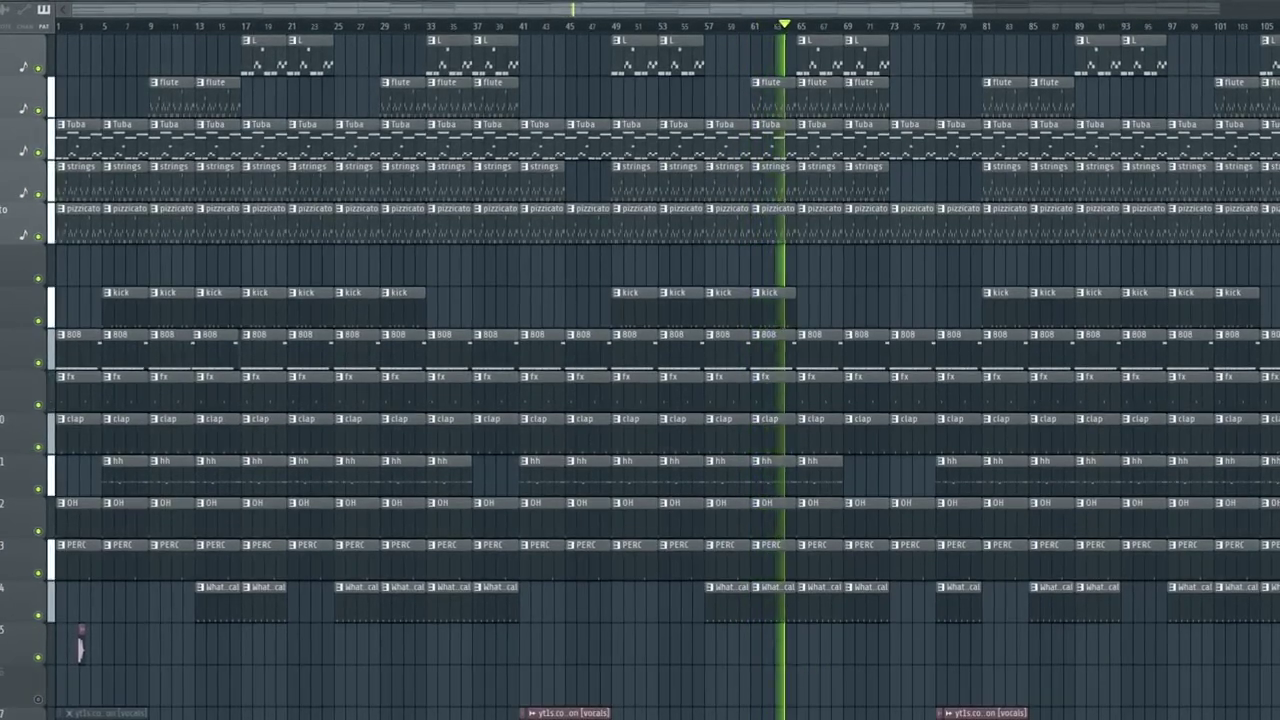
ctrl+scroll(962, 143, down, 1)
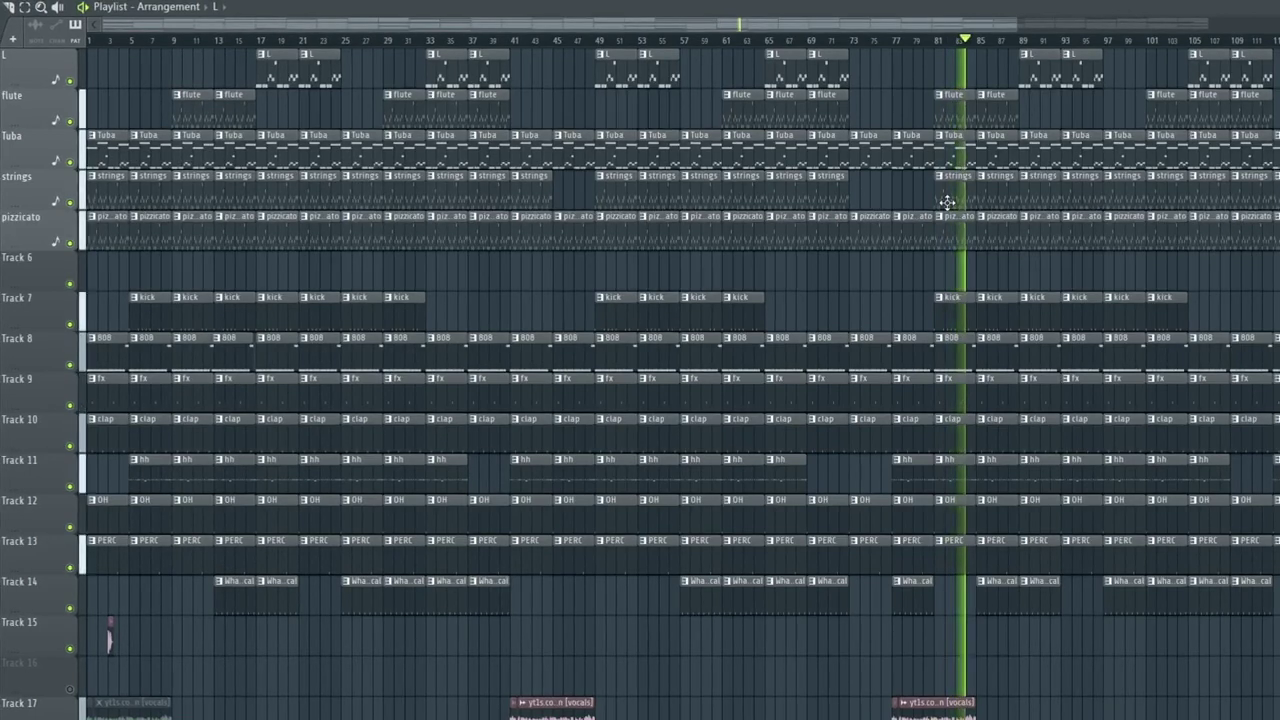
scroll(946, 202, down, 4)
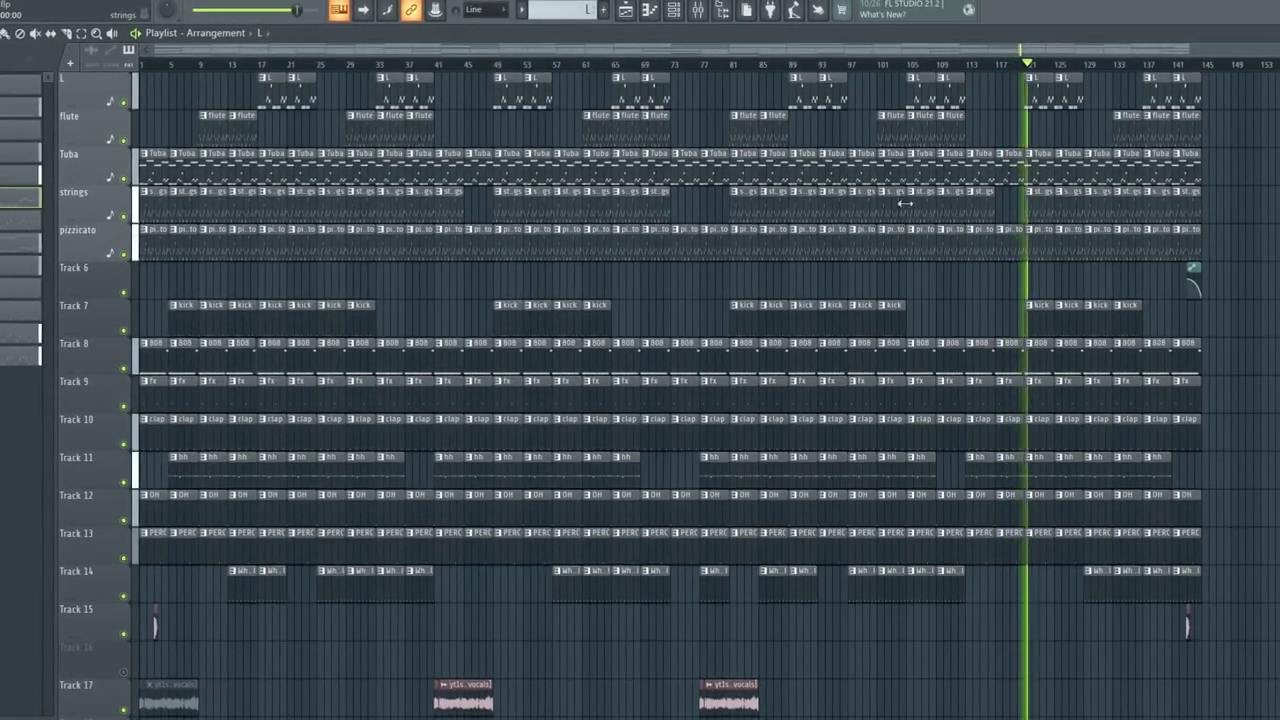
scroll(1265, 250, up, 8)
scroll(1257, 250, down, 2)
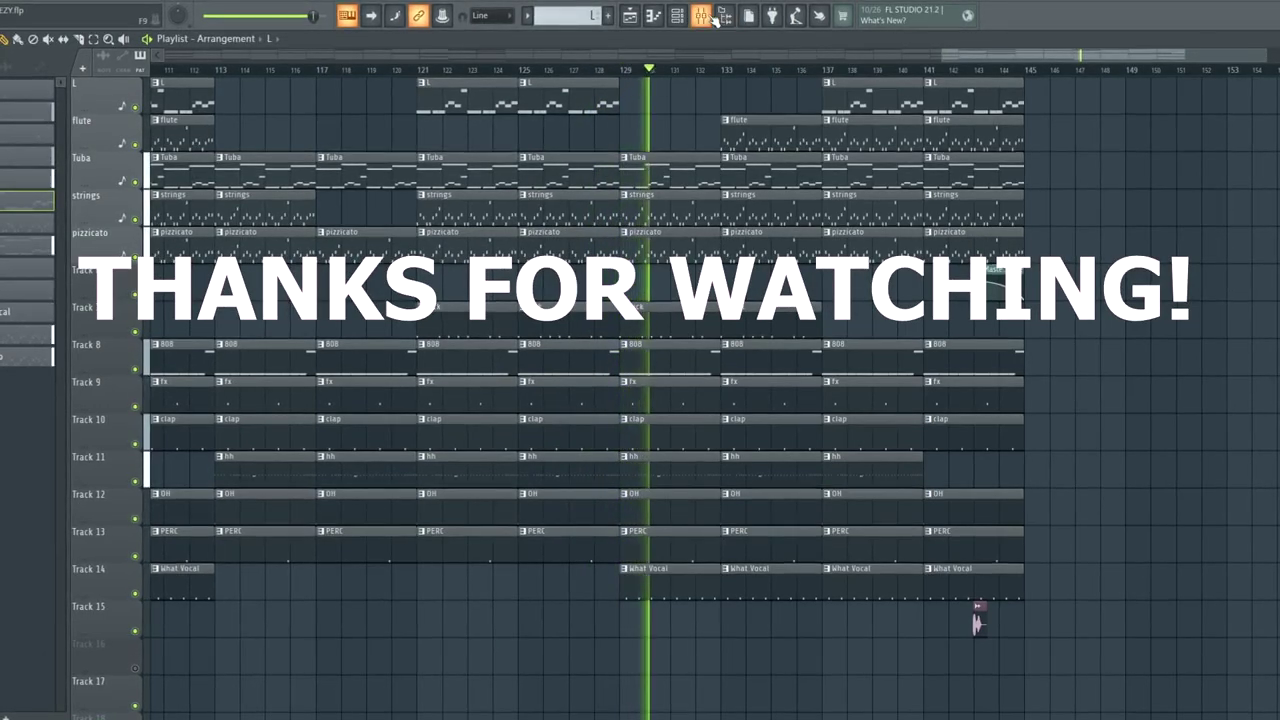
Open the mixer and inspect the Master track's Fruity soft clipper, toggling the effect off and on to compare the sound
click(712, 16)
drag(476, 551, 414, 415)
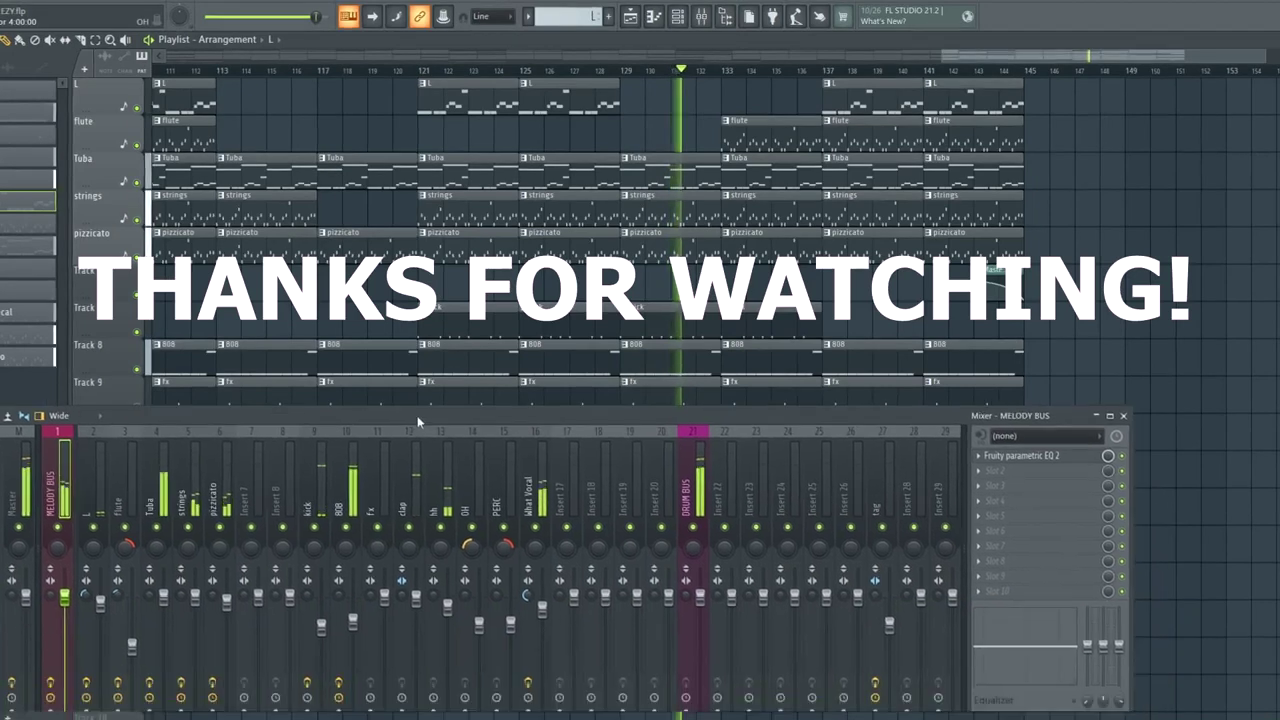
click(22, 482)
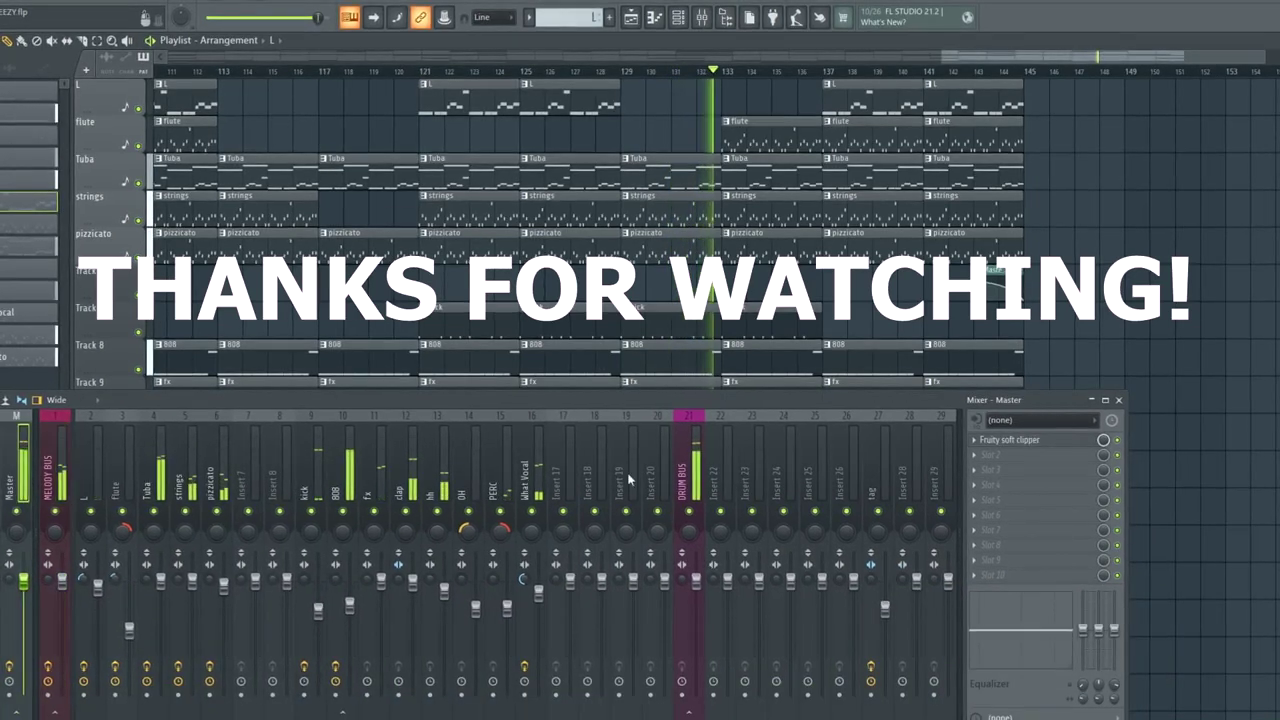
click(1062, 441)
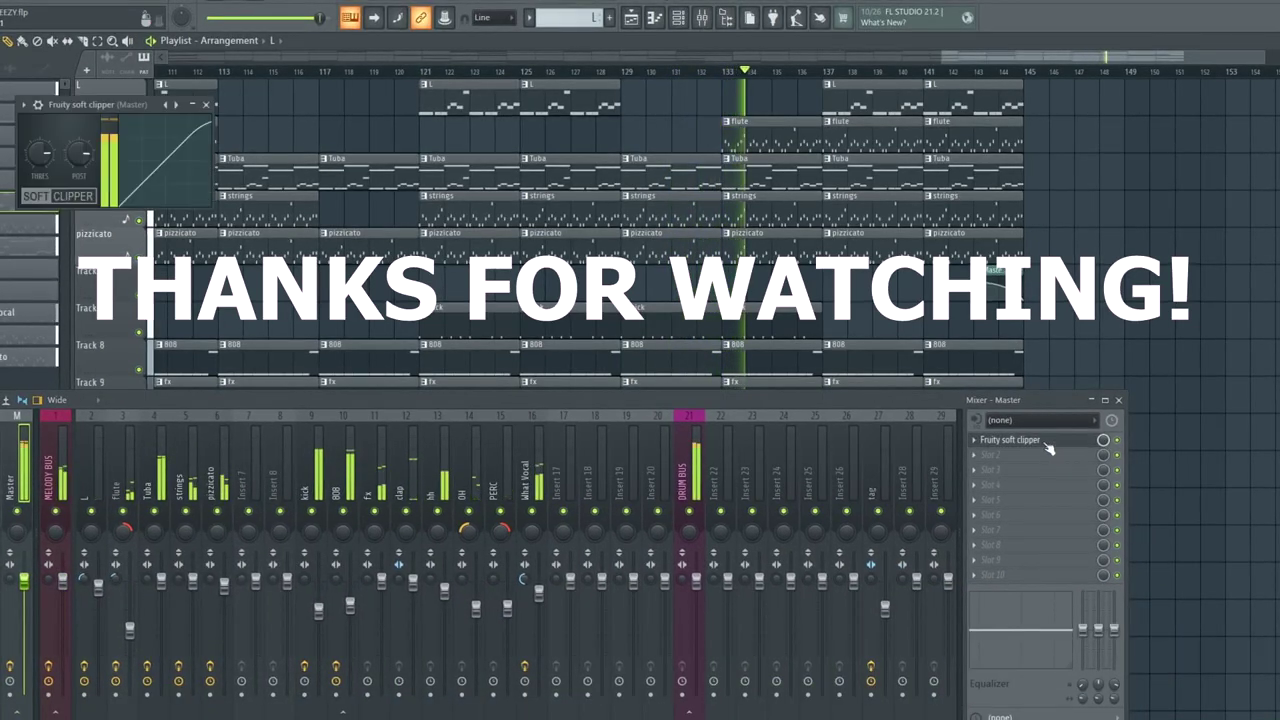
click(1119, 441)
click(1119, 441)
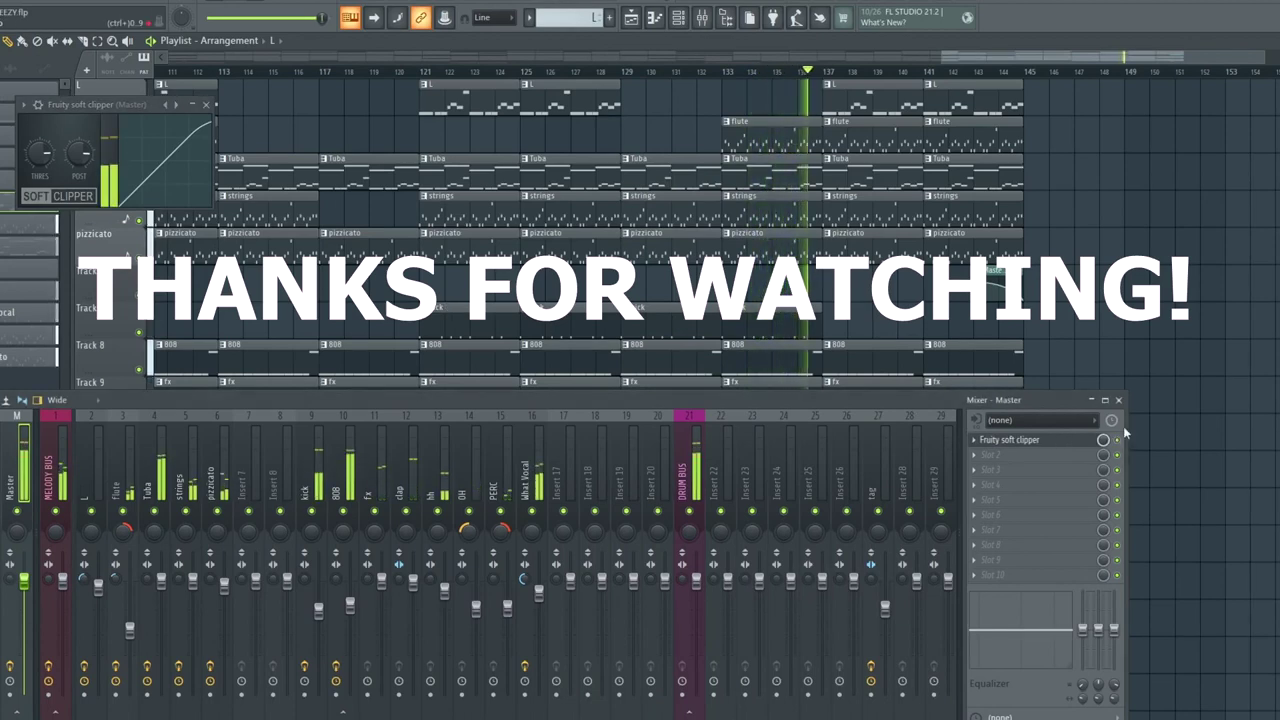